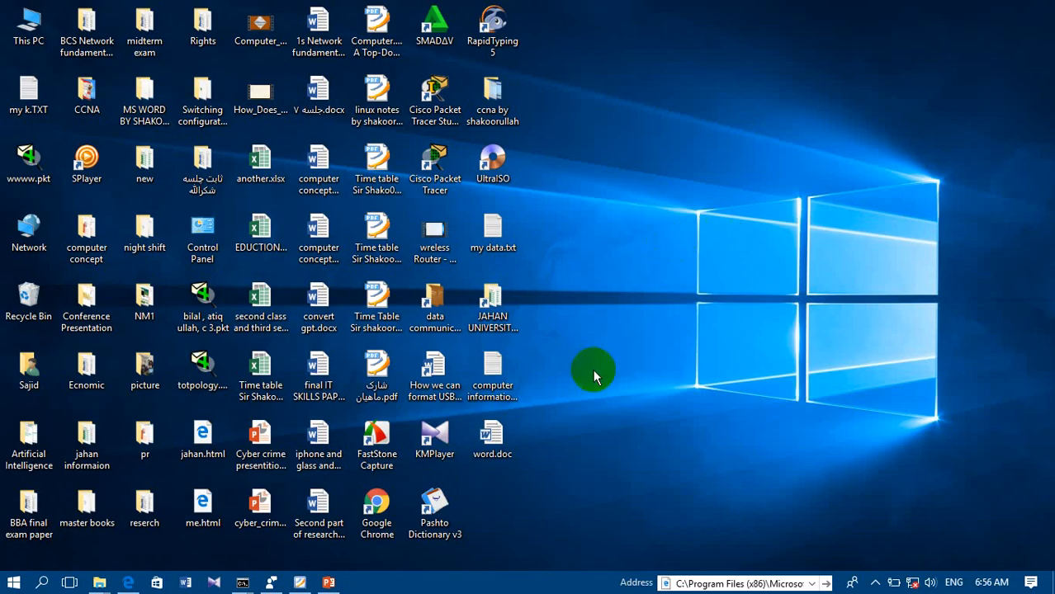
Open Cisco Packet Tracer and place two ISR4331 routers, well apart, in the upper part of the logical workspace.
click(271, 583)
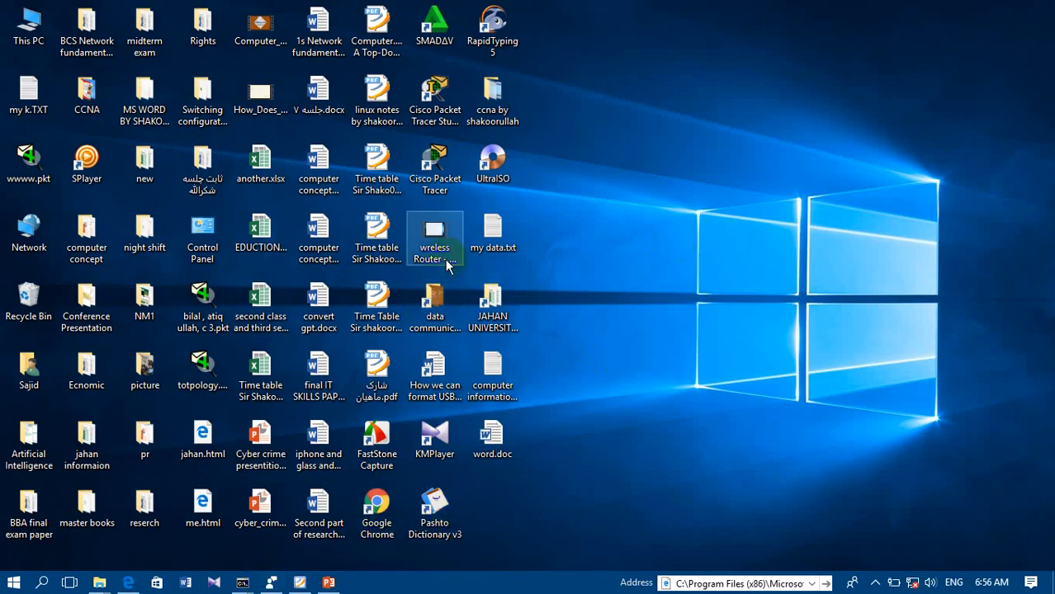
double_click(426, 183)
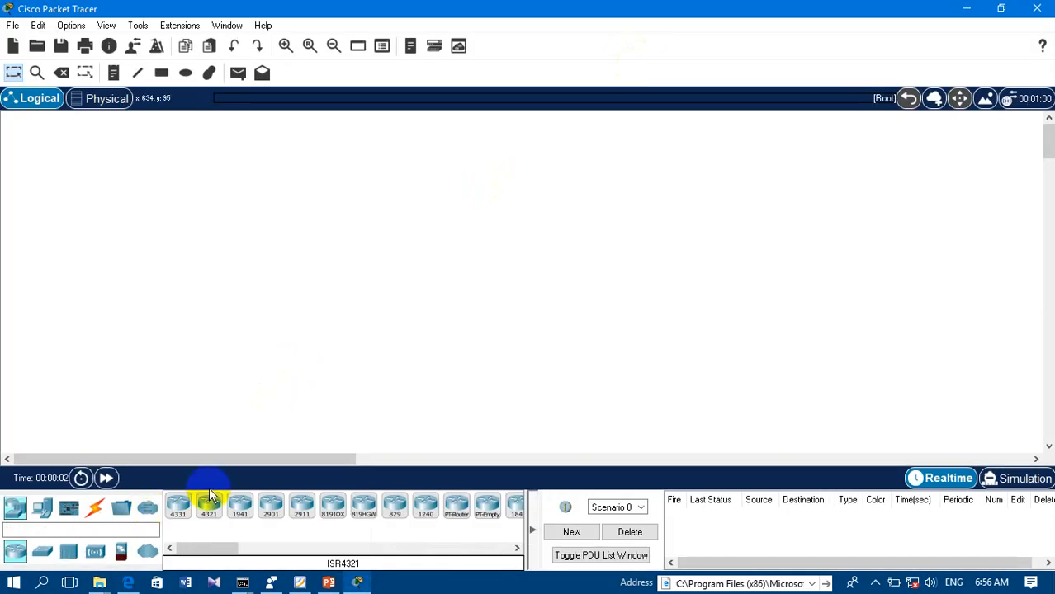
click(178, 505)
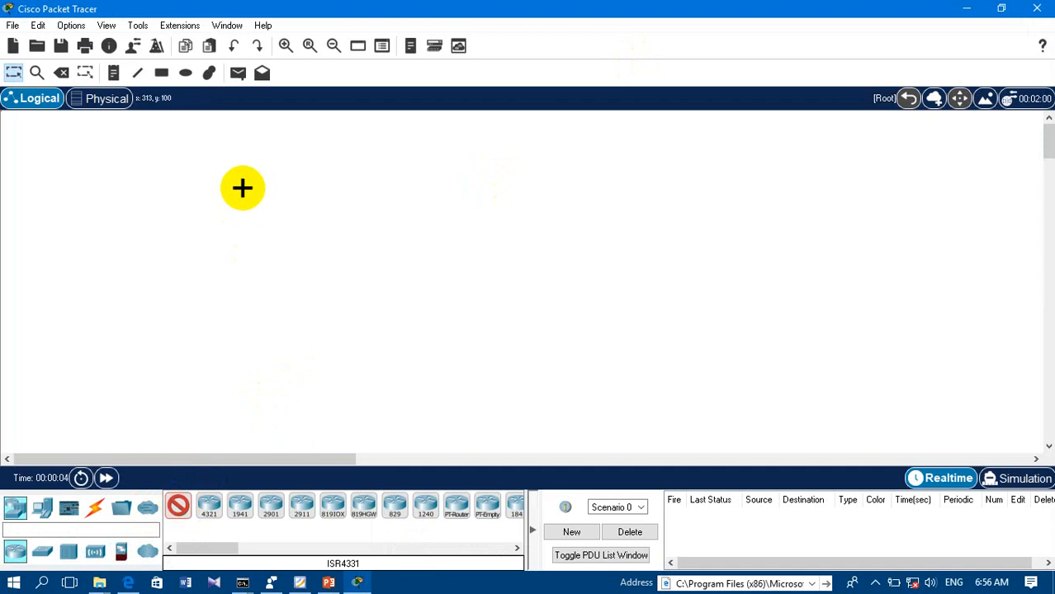
click(243, 189)
click(635, 174)
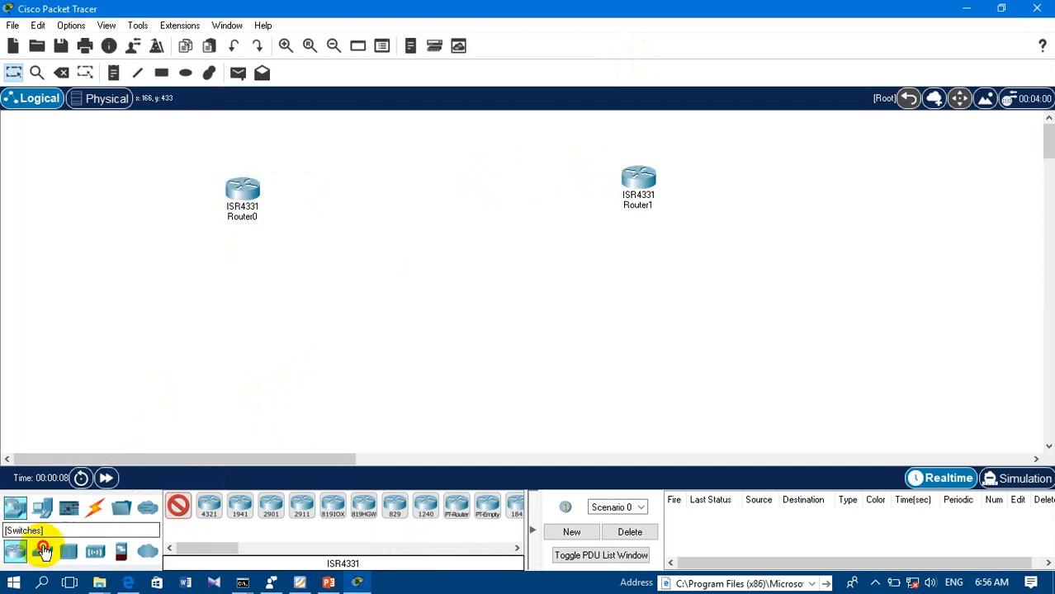
Place two 2960 switches in the workspace, one below each router.
click(42, 551)
click(178, 505)
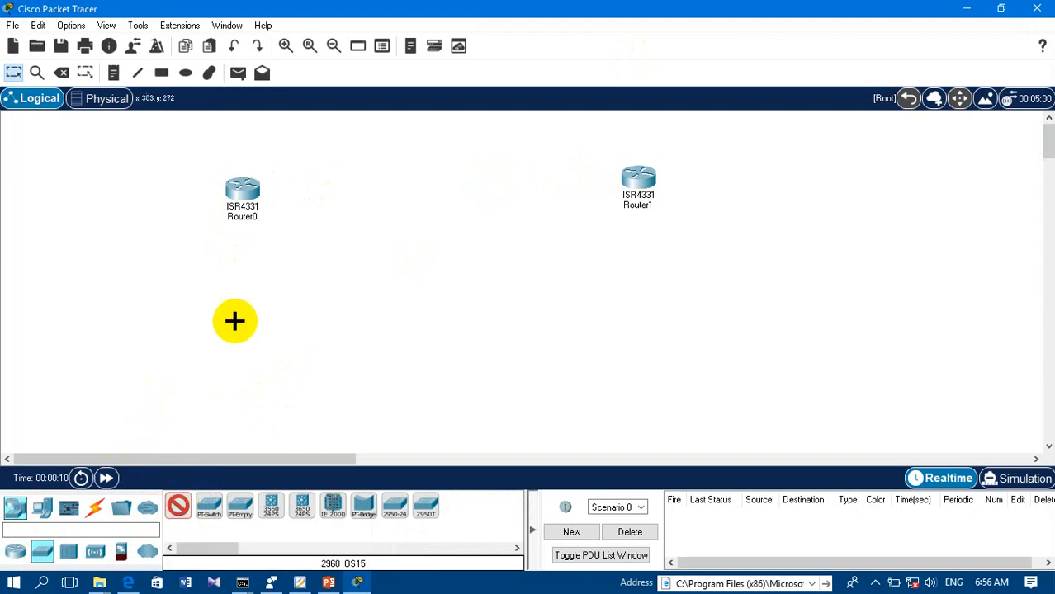
click(228, 284)
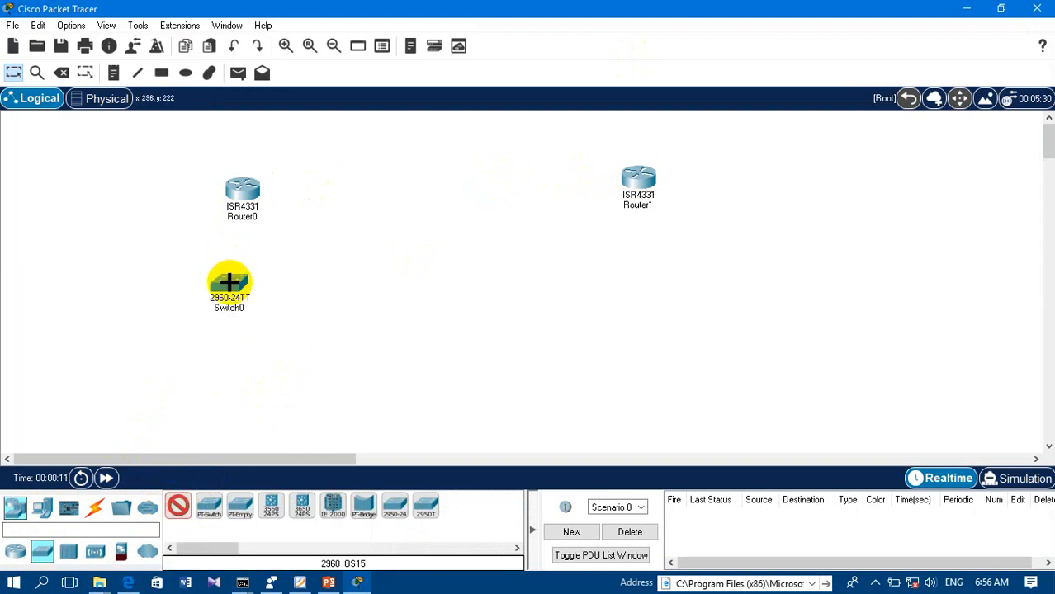
click(642, 258)
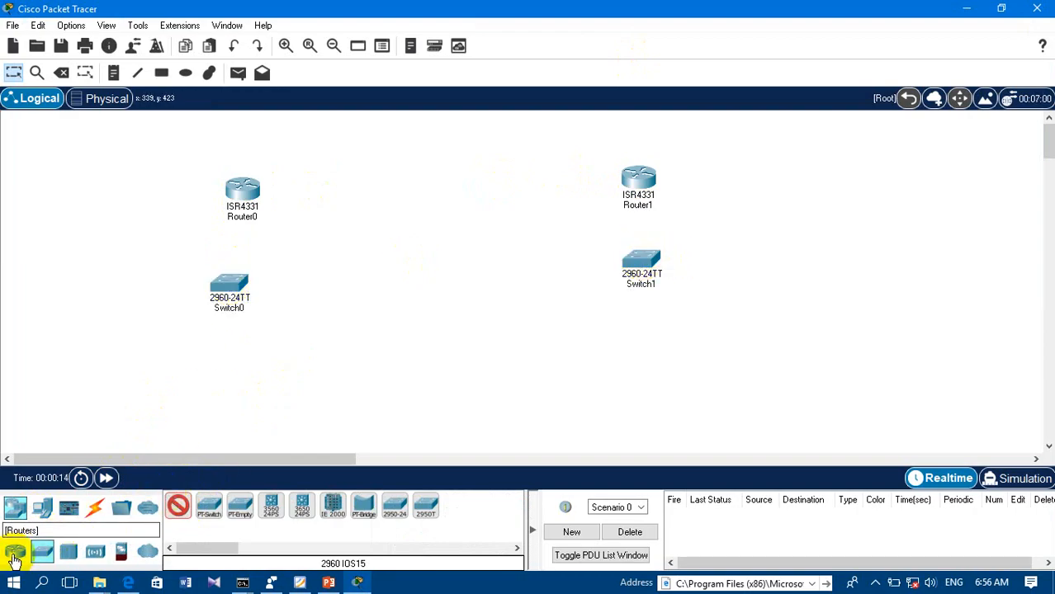
Place six laptops: one on the outer side of each router and two below each switch.
click(44, 511)
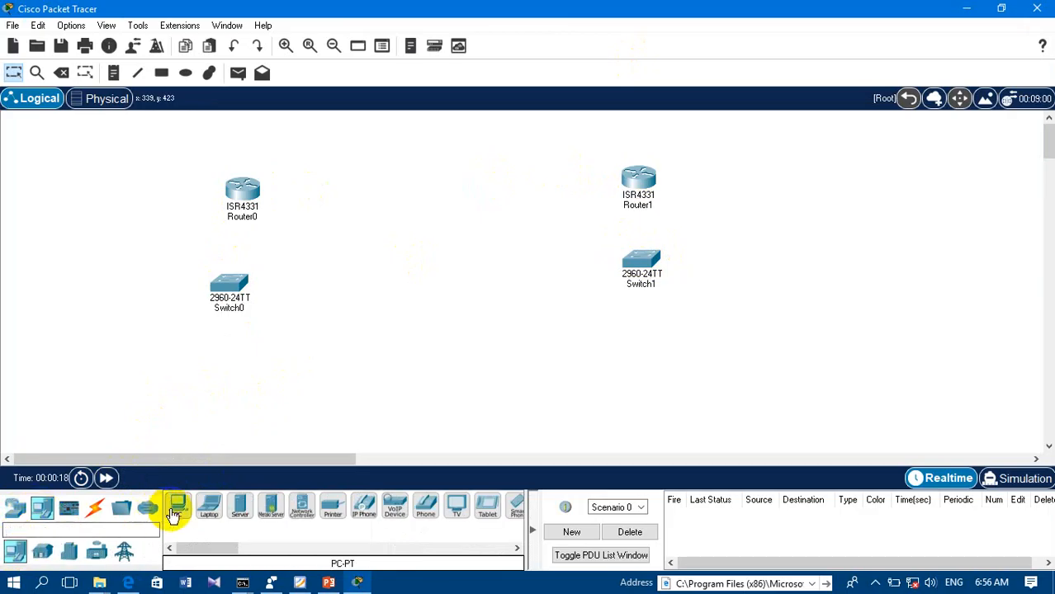
click(209, 505)
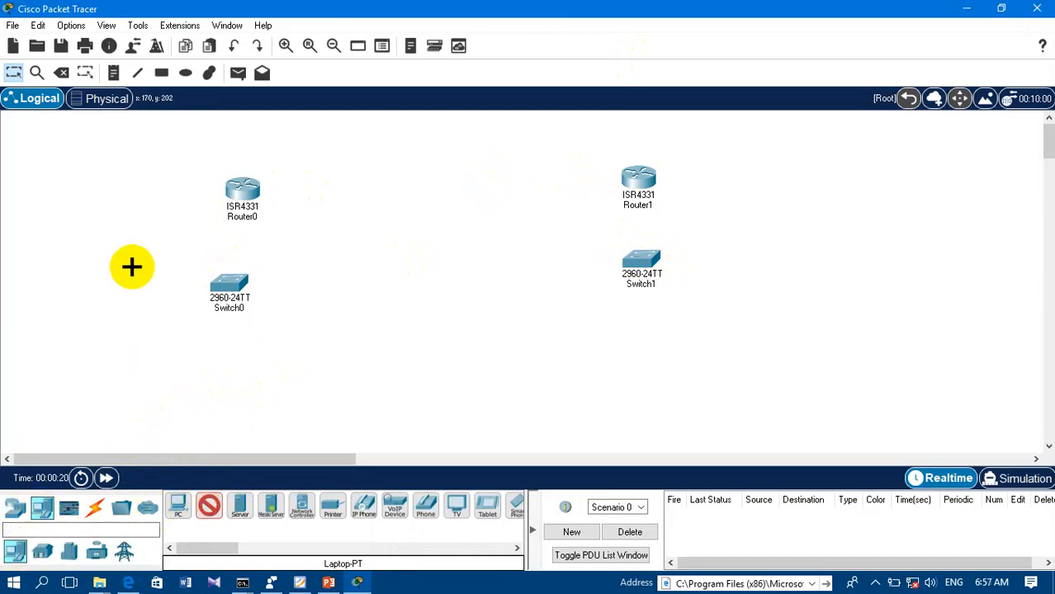
click(55, 195)
click(781, 169)
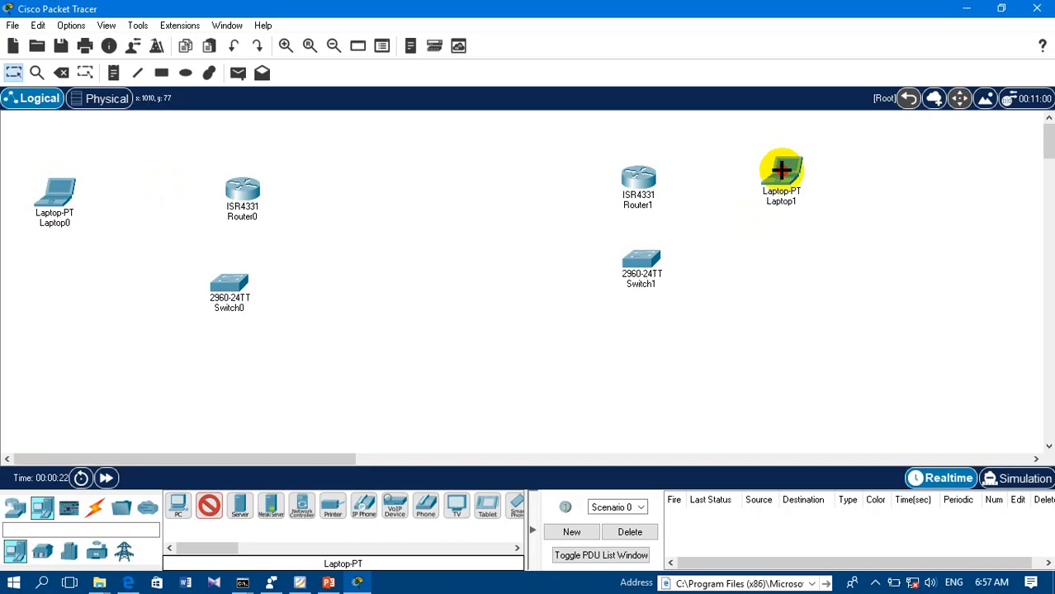
click(188, 357)
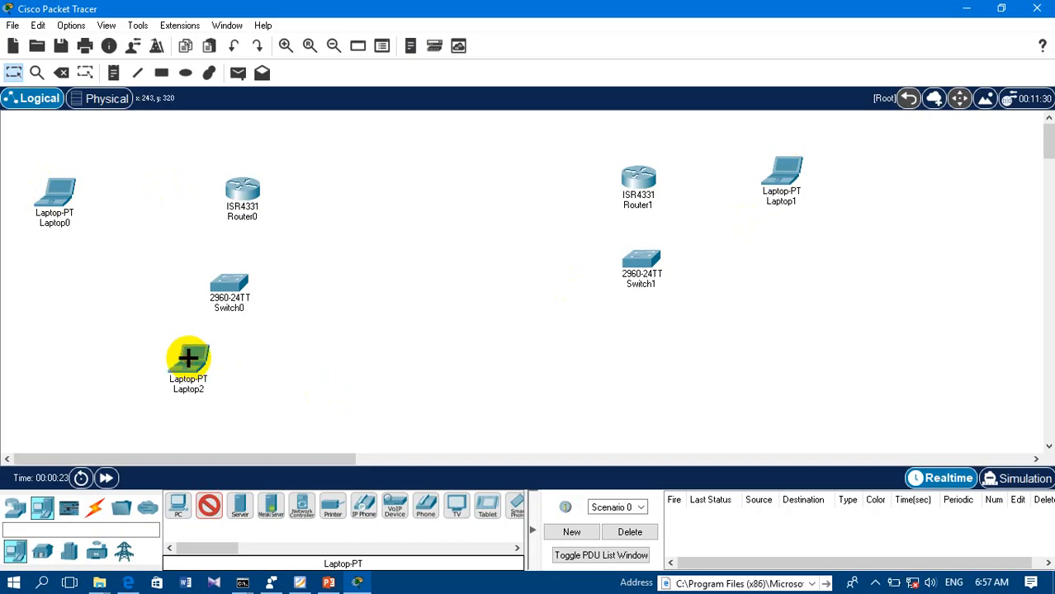
click(253, 361)
click(609, 359)
click(667, 350)
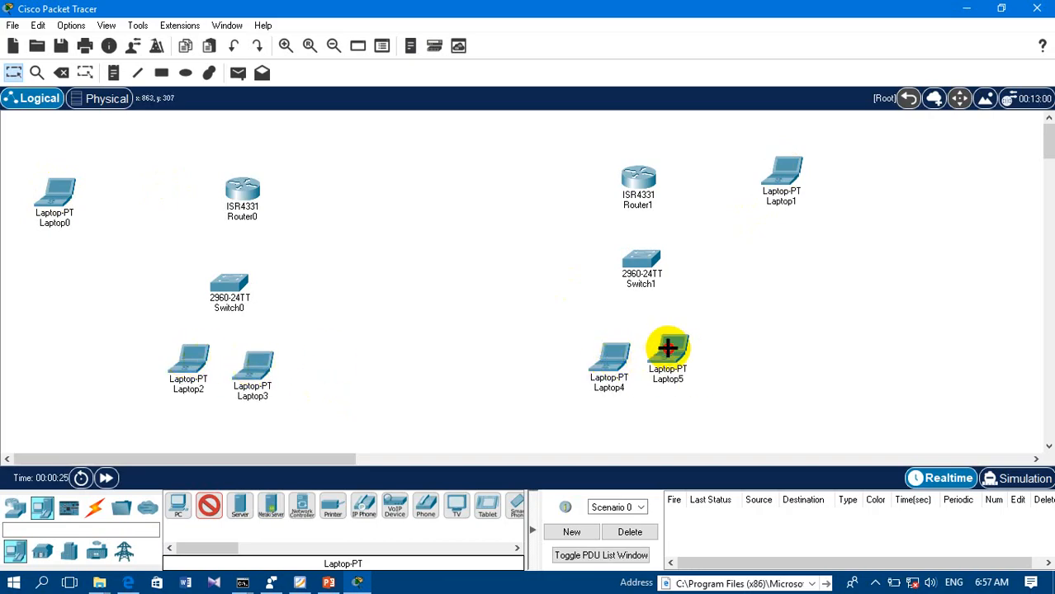
right_click(845, 311)
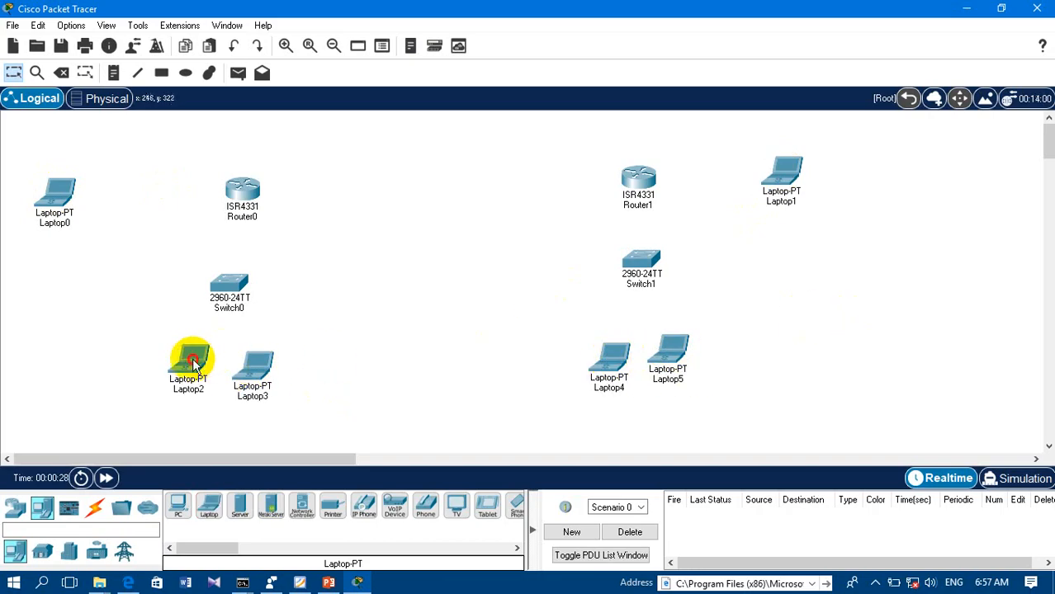
Move the four laptops below the switches slightly lower and adjust their spacing.
drag(188, 365, 171, 382)
click(252, 371)
mouse_move(253, 375)
mouse_down()
mouse_move(235, 376)
mouse_move(243, 384)
mouse_up()
click(621, 370)
drag(668, 354, 687, 368)
click(621, 362)
drag(621, 362, 624, 376)
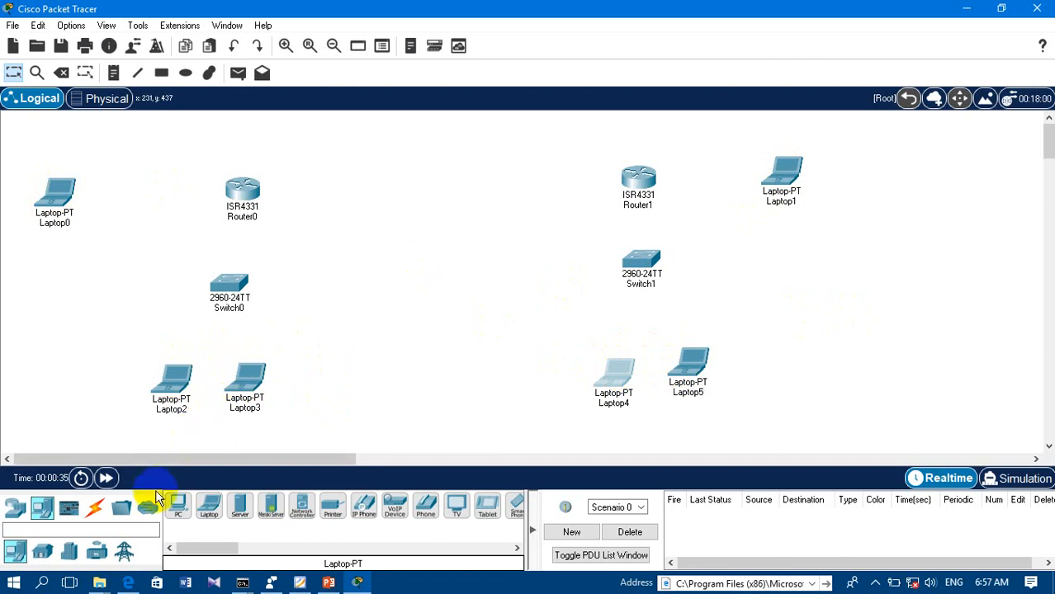
Link Router0 to Router1 using the automatically chosen connection type.
click(90, 507)
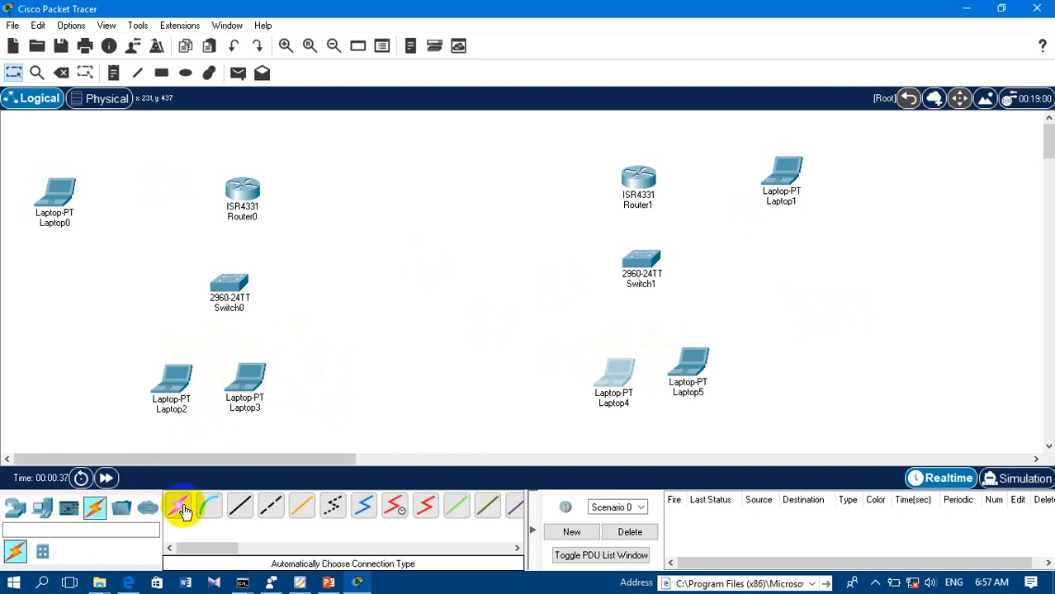
click(184, 511)
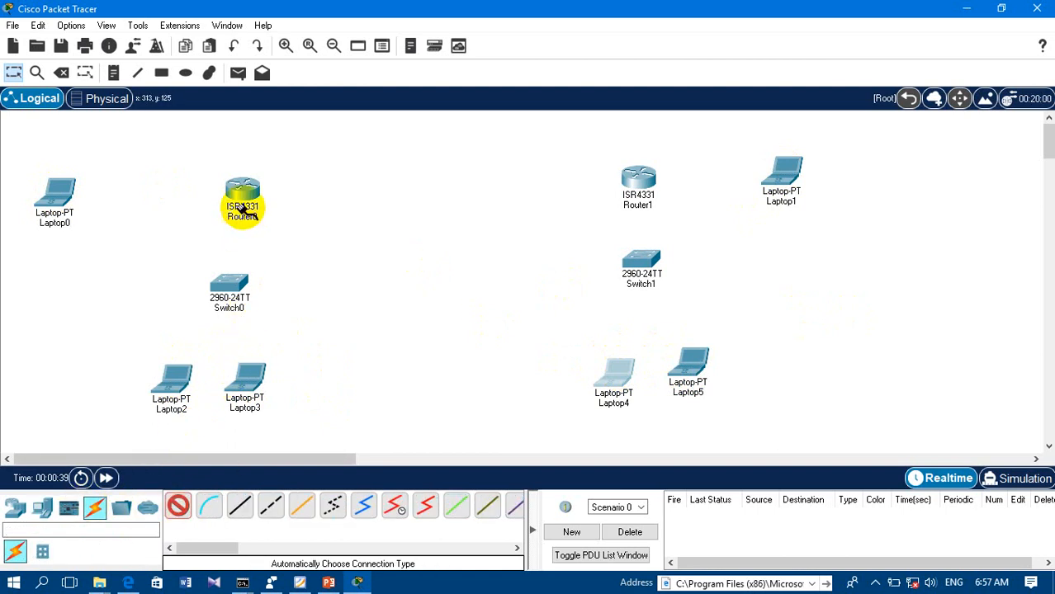
click(250, 202)
click(641, 177)
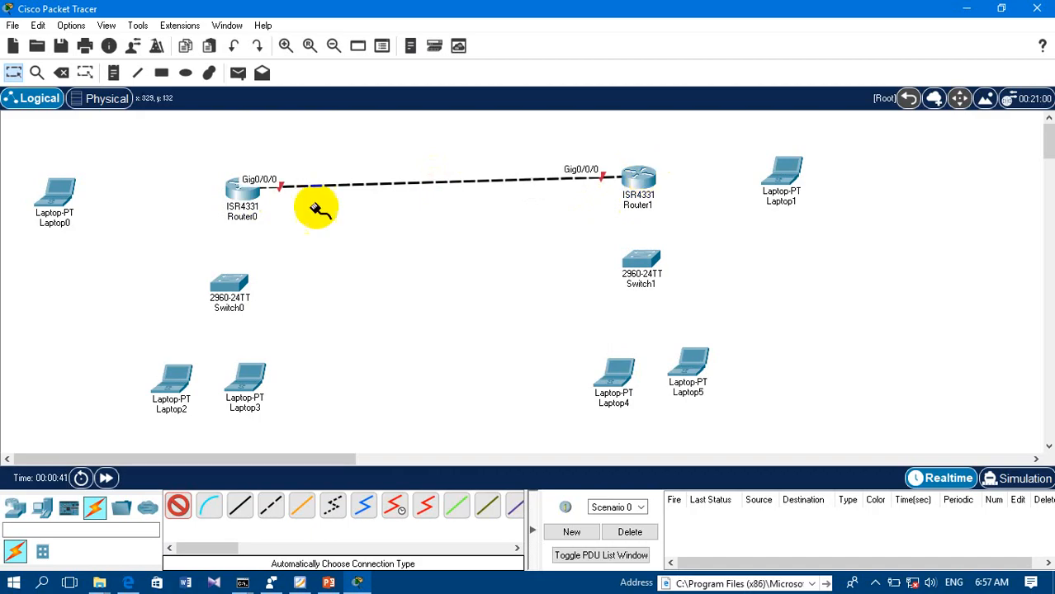
Connect Router0 to Switch0, and Switch0 to Laptop2 and Laptop3, using automatic connections.
click(263, 187)
click(233, 278)
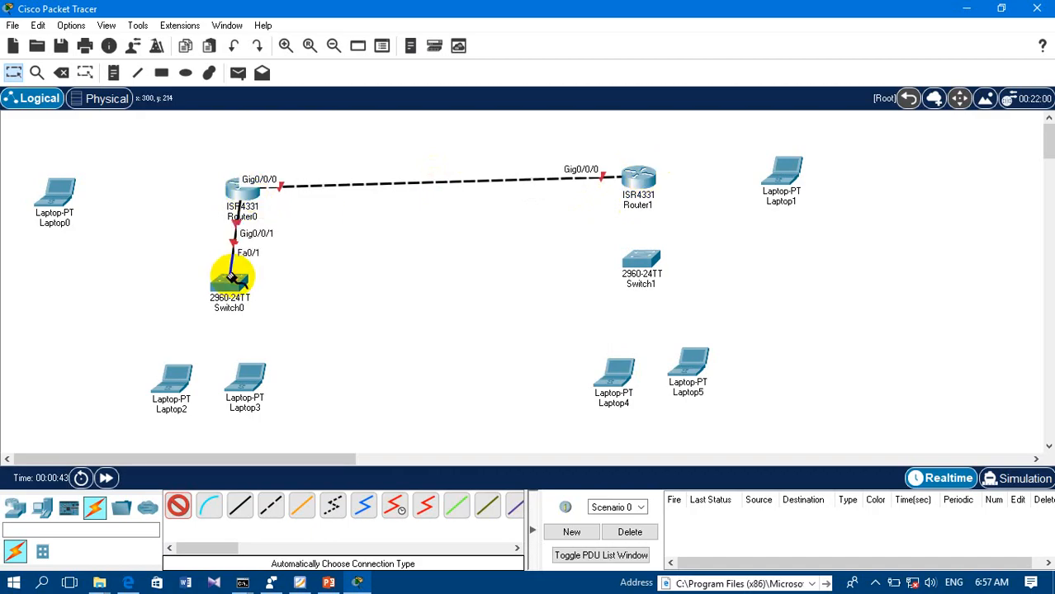
click(233, 278)
click(169, 367)
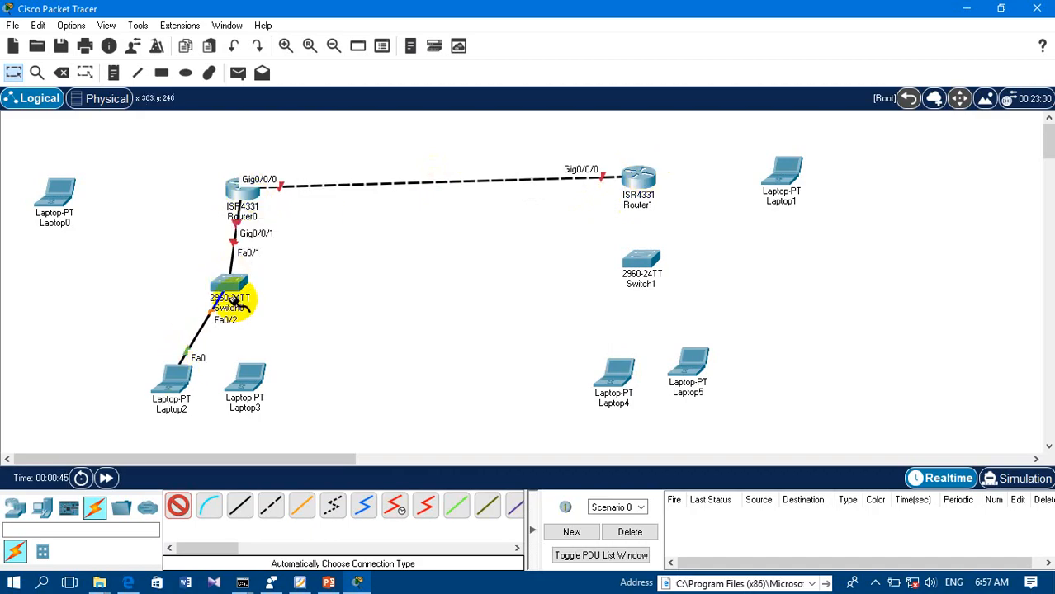
click(230, 281)
click(245, 372)
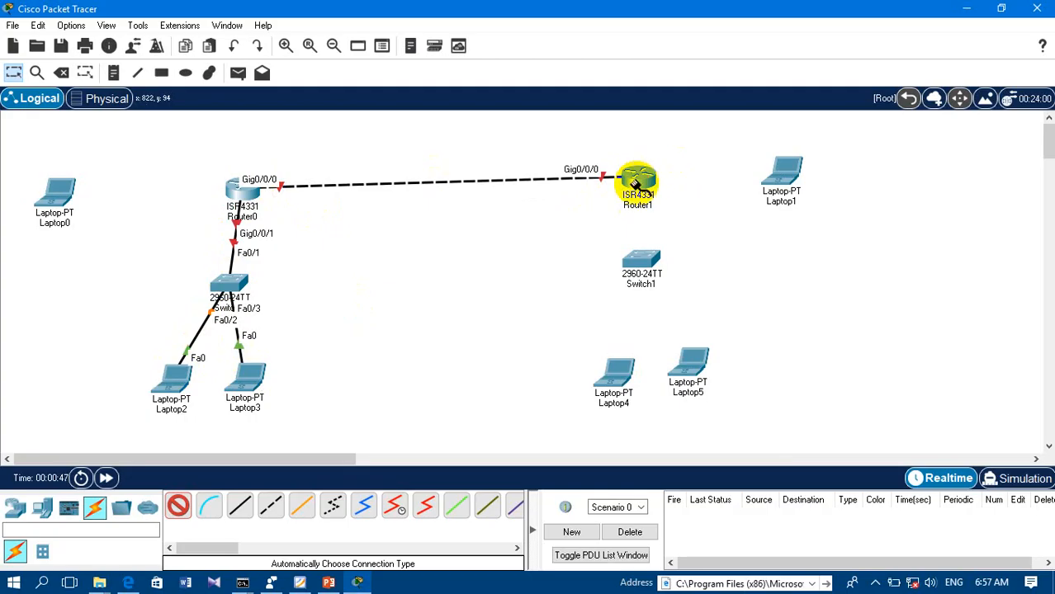
Connect Router1 to Switch1, and Switch1 to Laptop4 and Laptop5, using automatic connections.
click(640, 176)
click(641, 247)
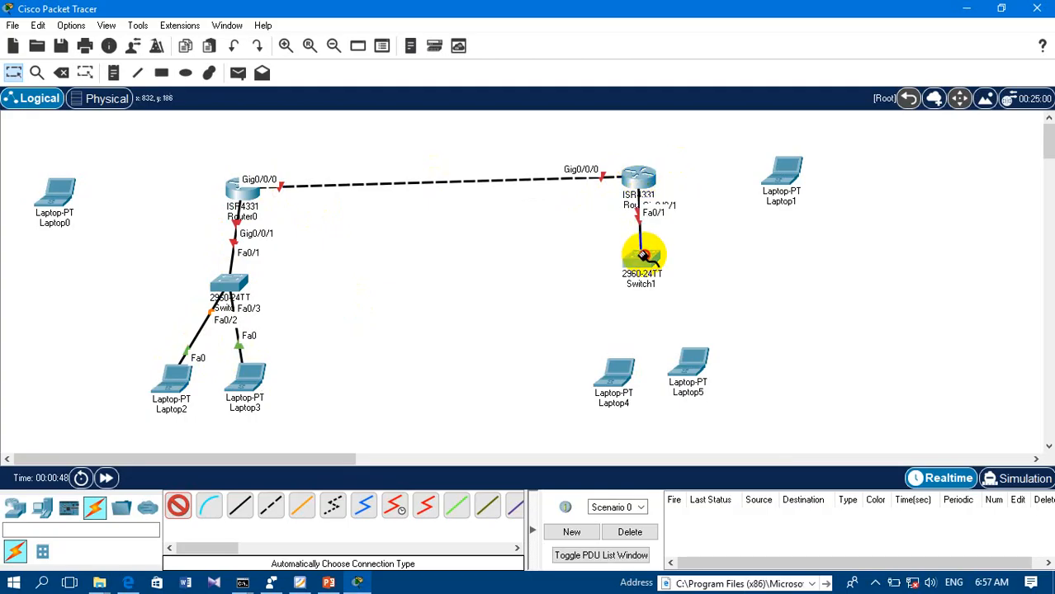
click(641, 248)
click(607, 356)
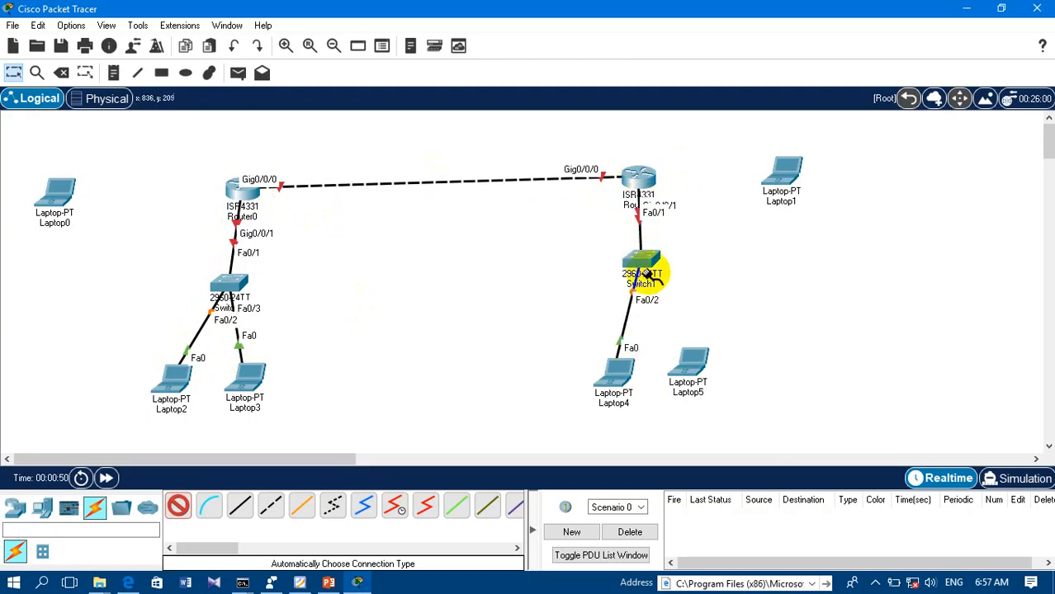
click(643, 260)
click(690, 360)
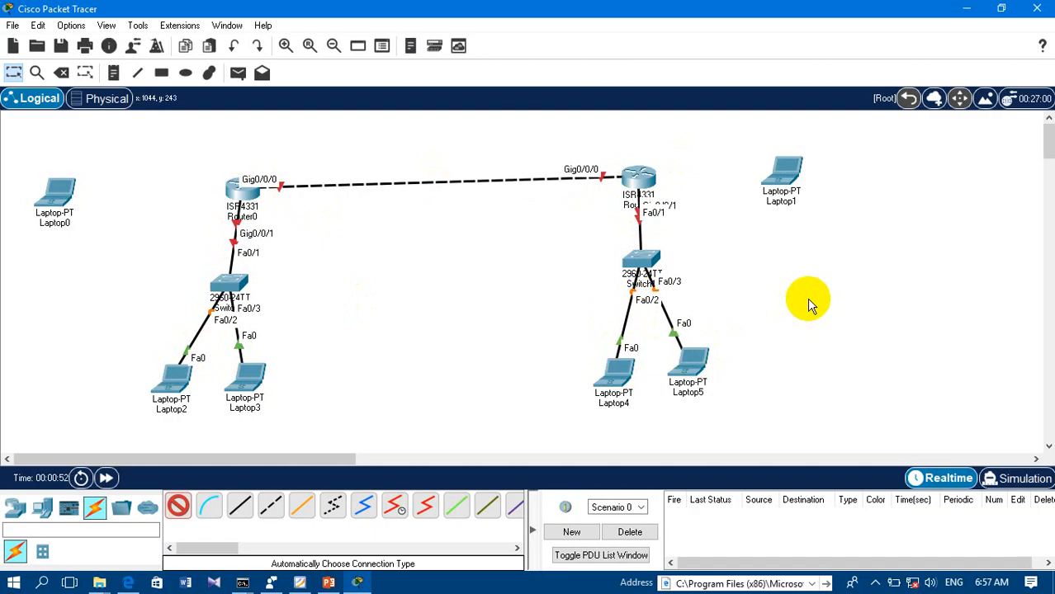
Move Router0 and Router1 slightly upward, farther from their switches.
drag(237, 188, 231, 162)
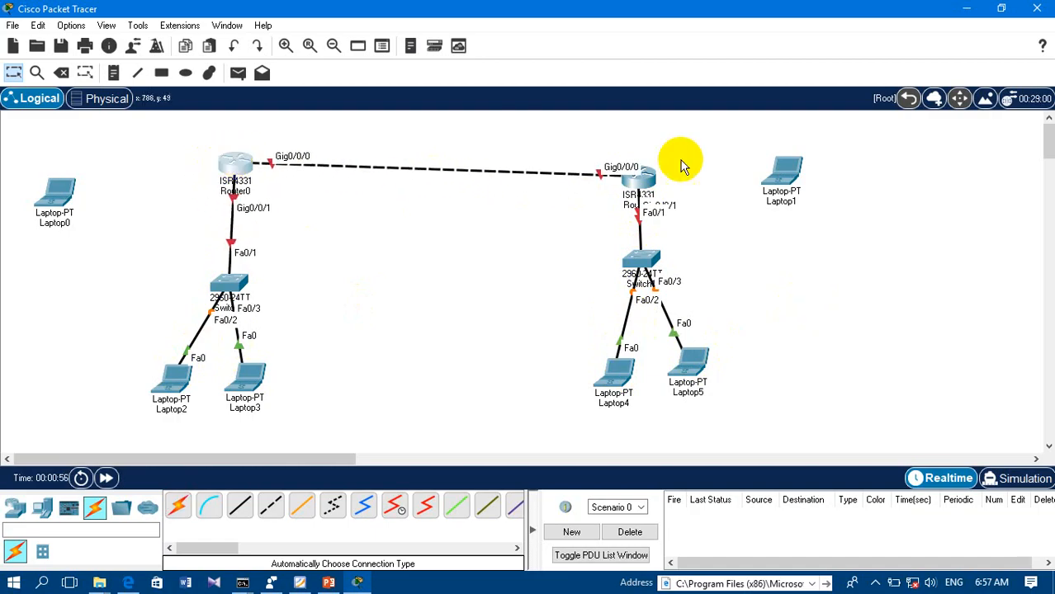
drag(640, 183, 638, 160)
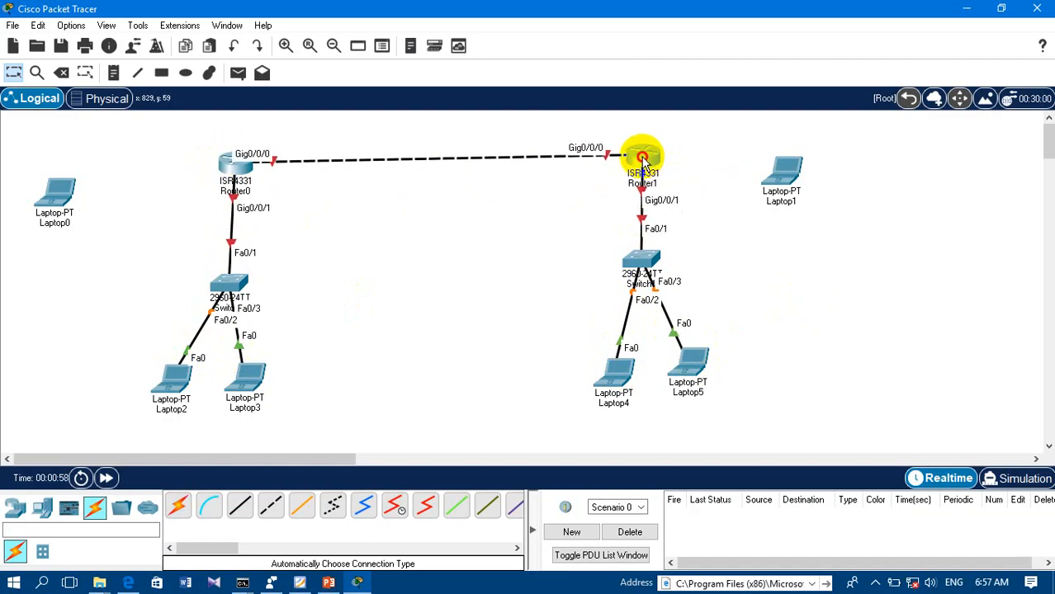
Connect Laptop0 to the Console port of Router0 with a console cable.
click(210, 507)
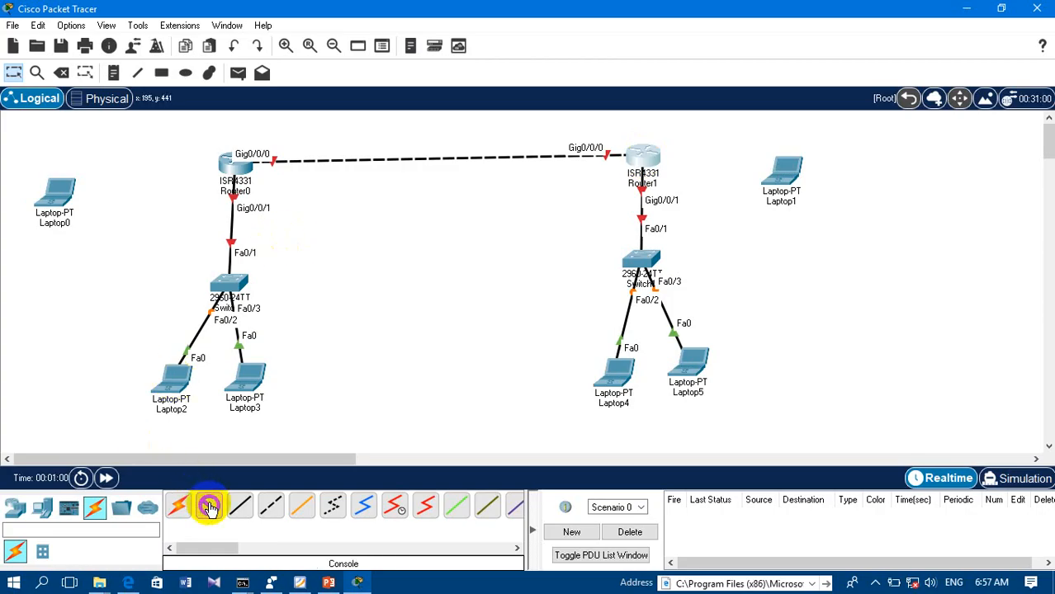
click(68, 175)
click(97, 203)
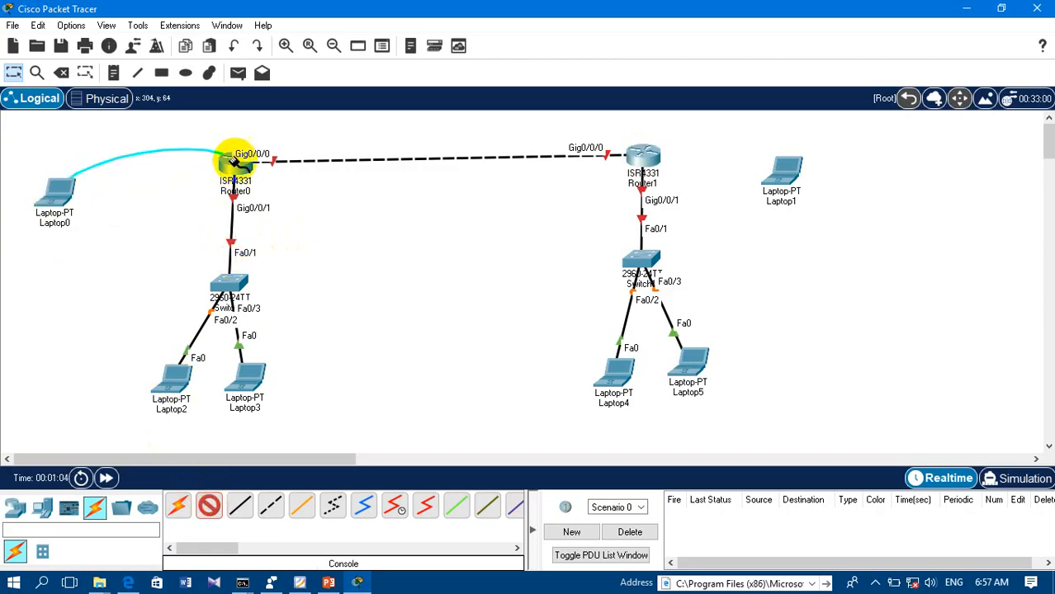
click(238, 159)
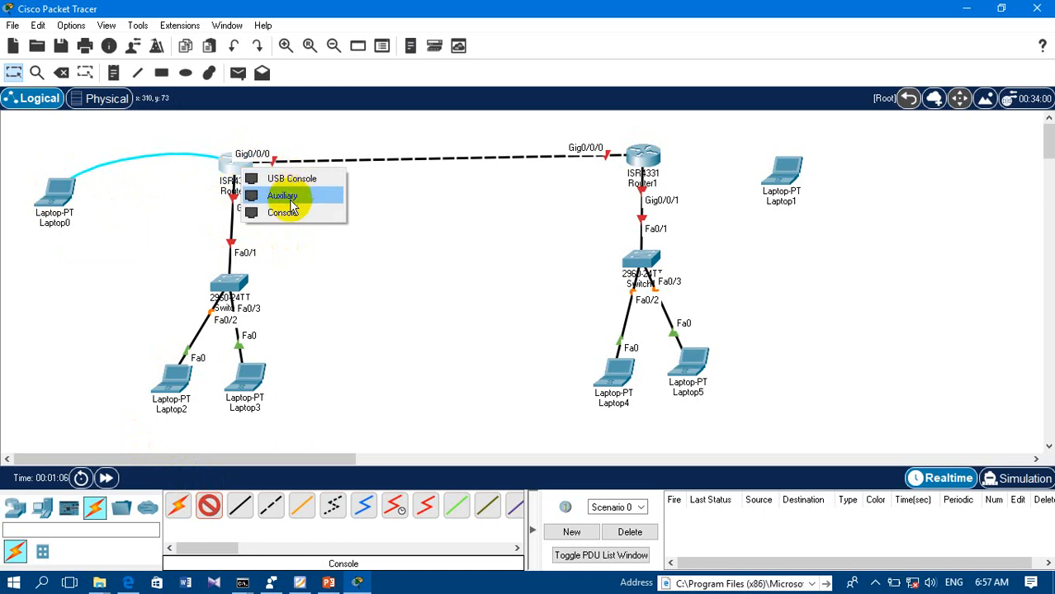
click(290, 212)
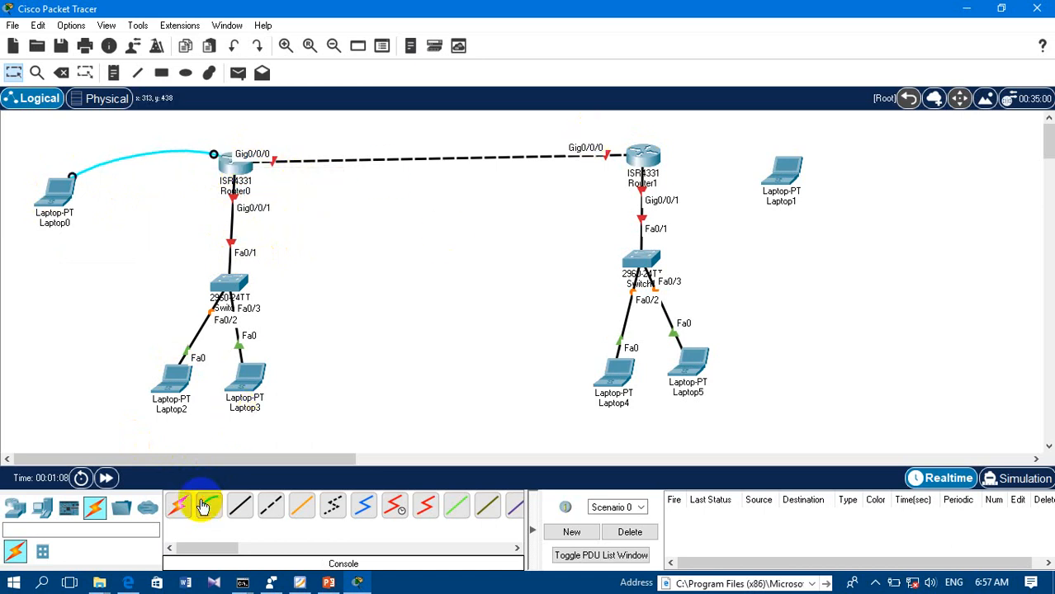
Run a console cable from the Console port of Router1 to the RS 232 port of Laptop1.
click(203, 505)
click(643, 154)
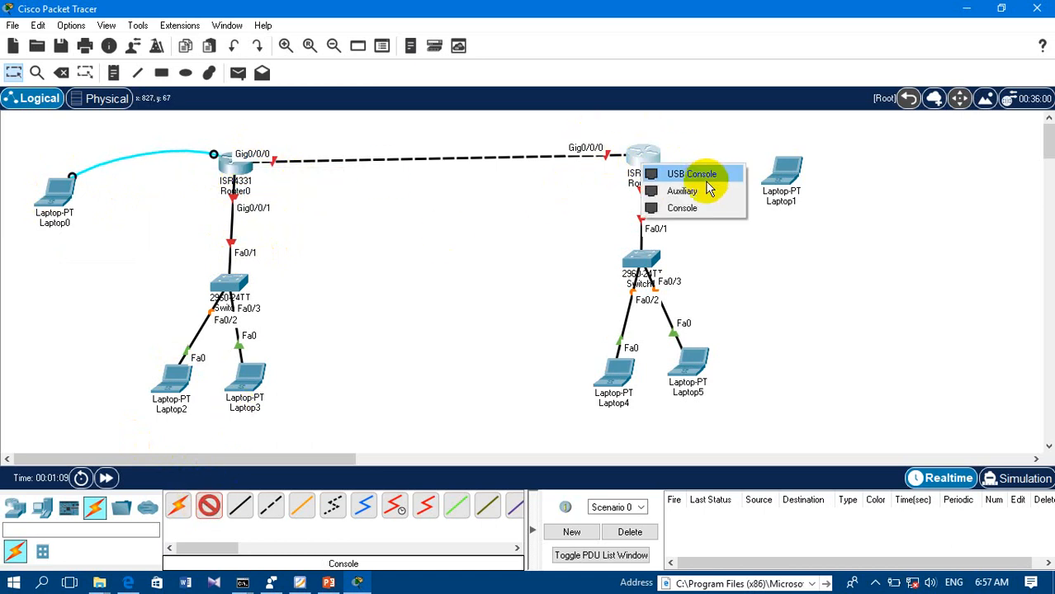
click(688, 207)
click(788, 171)
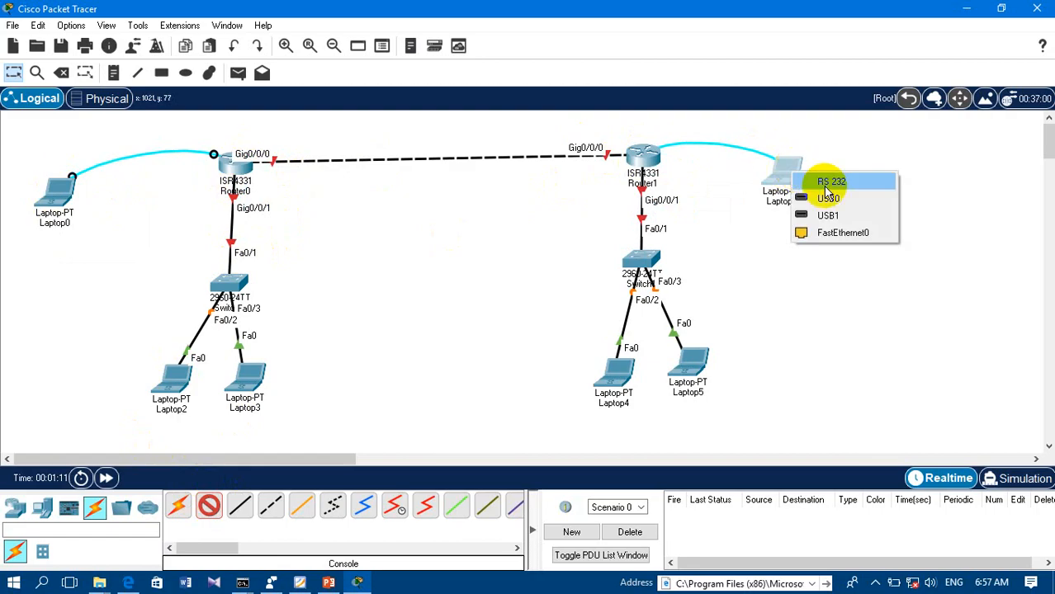
click(830, 185)
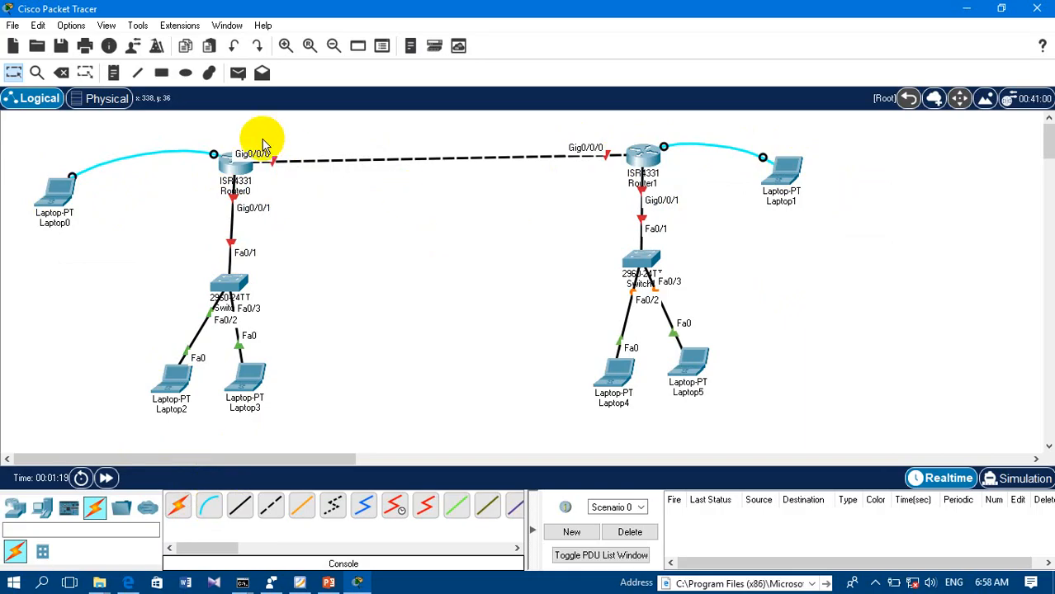
Start a terminal session to Router0 from Laptop0, accepting the default port configuration.
click(58, 194)
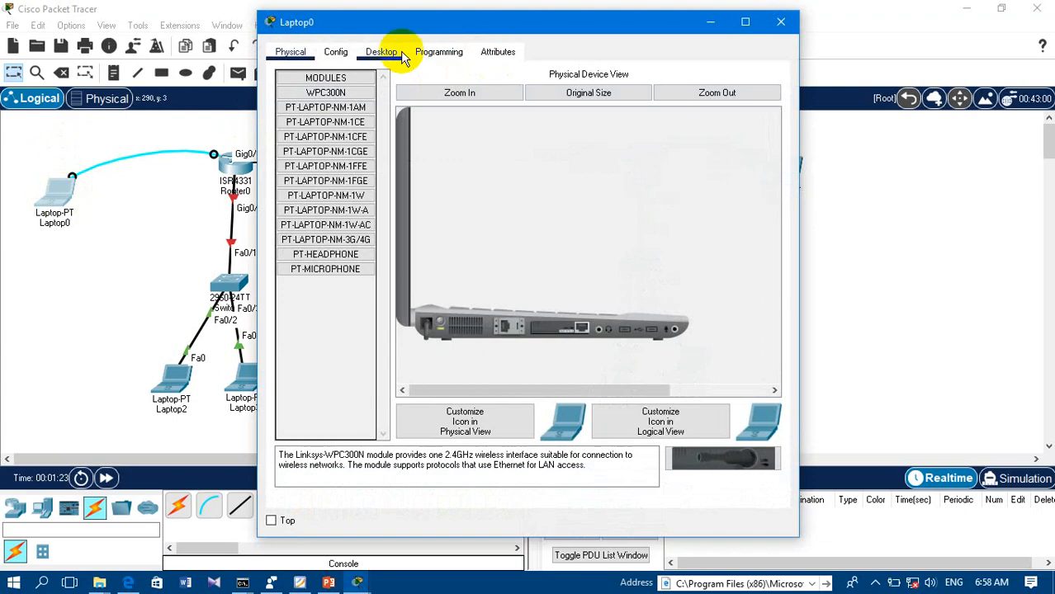
click(393, 53)
click(543, 140)
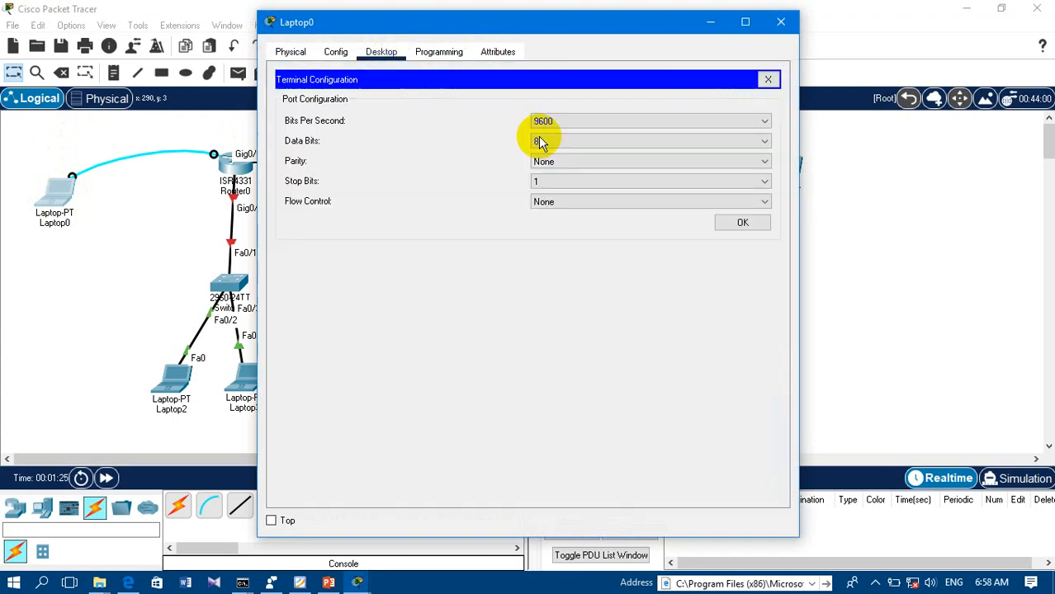
click(741, 224)
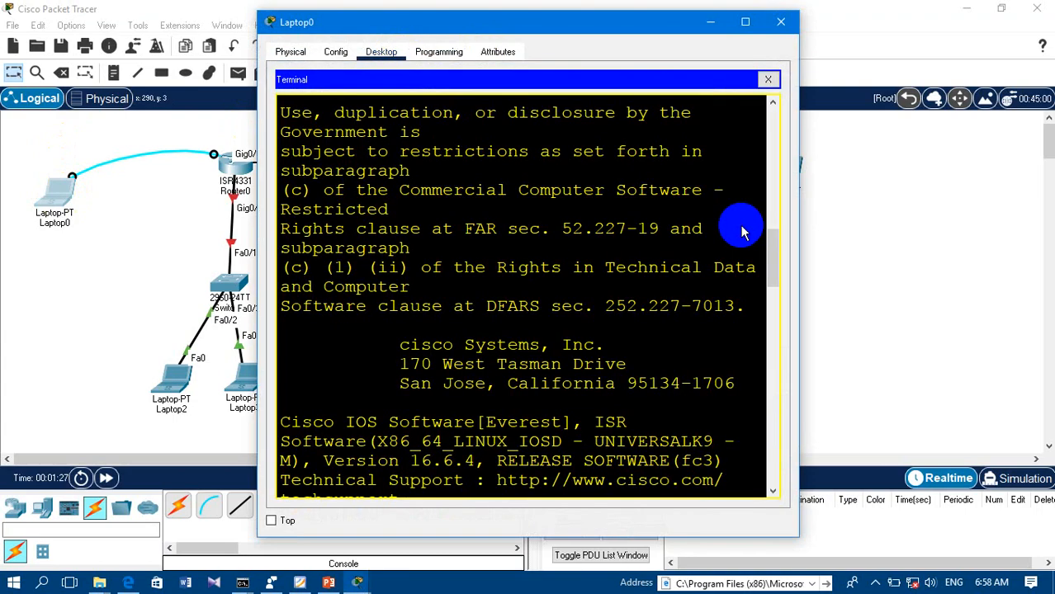
Decline the router's initial configuration dialog with "no" and bring up the router's command prompt.
key(Return)
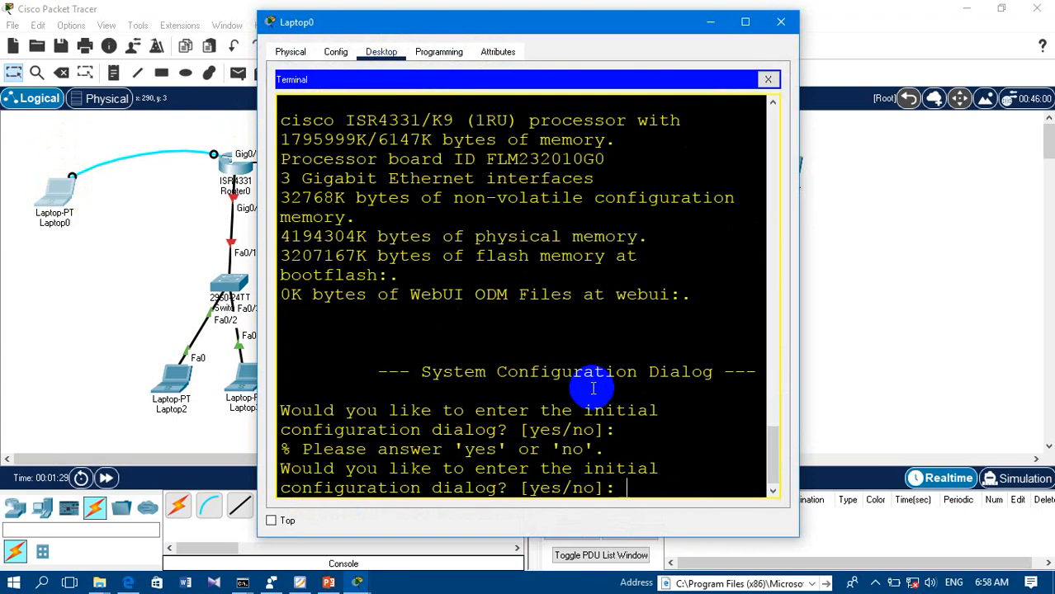
text(no)
key(Return)
key(Return)
Enter privileged EXEC mode with enable, and enter global configuration mode with conf terminal.
text(en)
key(Tab)
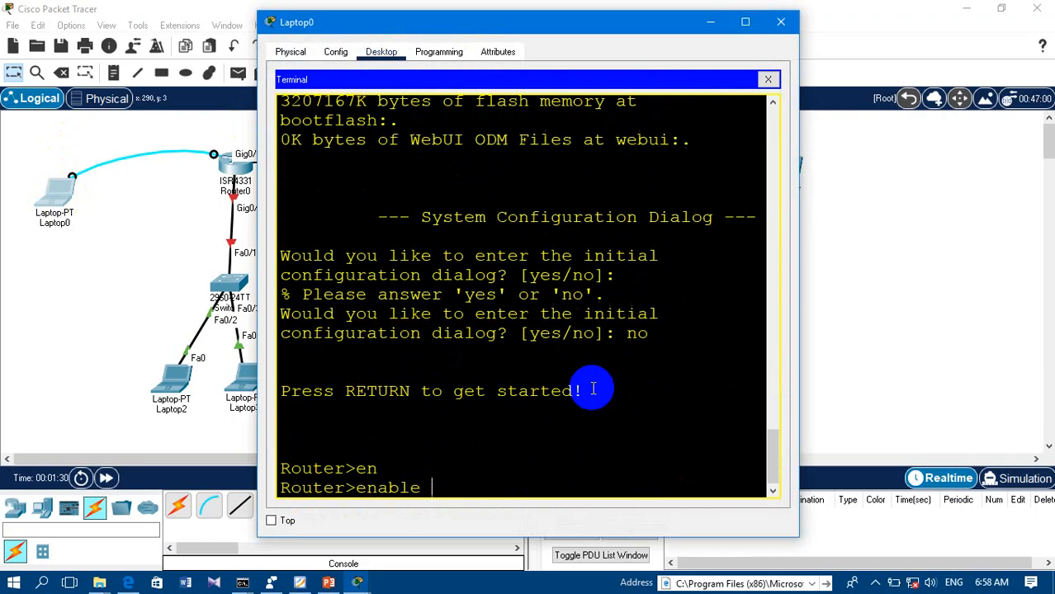
key(Return)
text(c)
key(BackSpace)
text(onf)
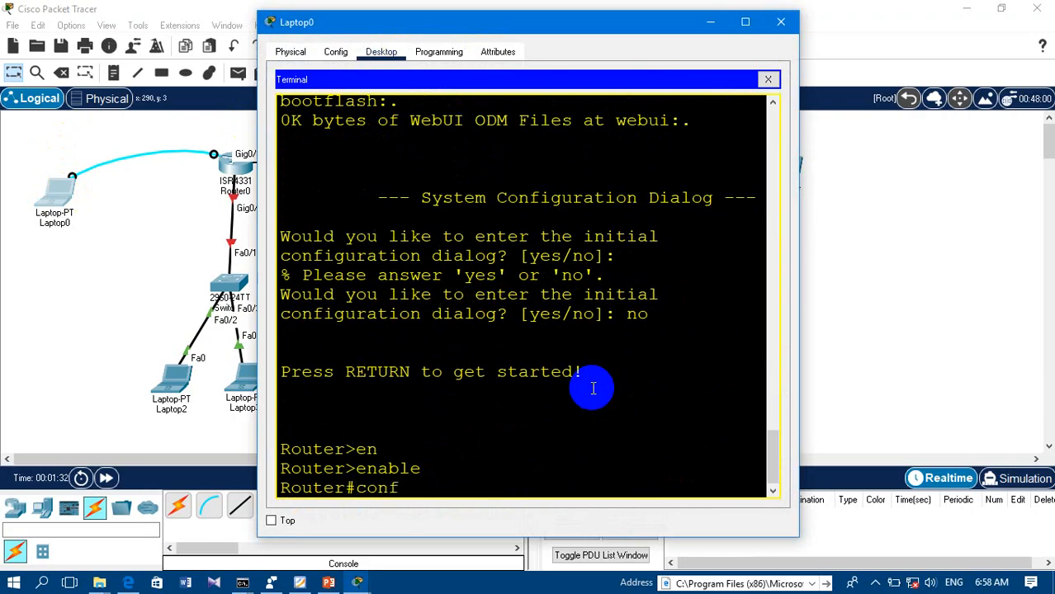
text( t)
key(Tab)
key(Return)
key(Return)
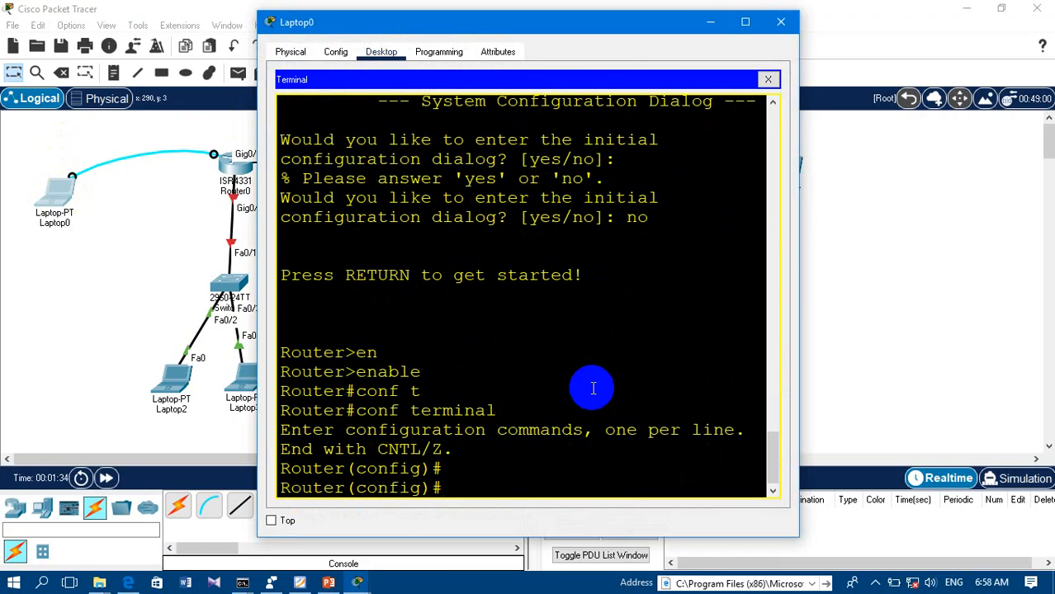
Set the router's hostname to Router1.
text(hos)
key(Tab)
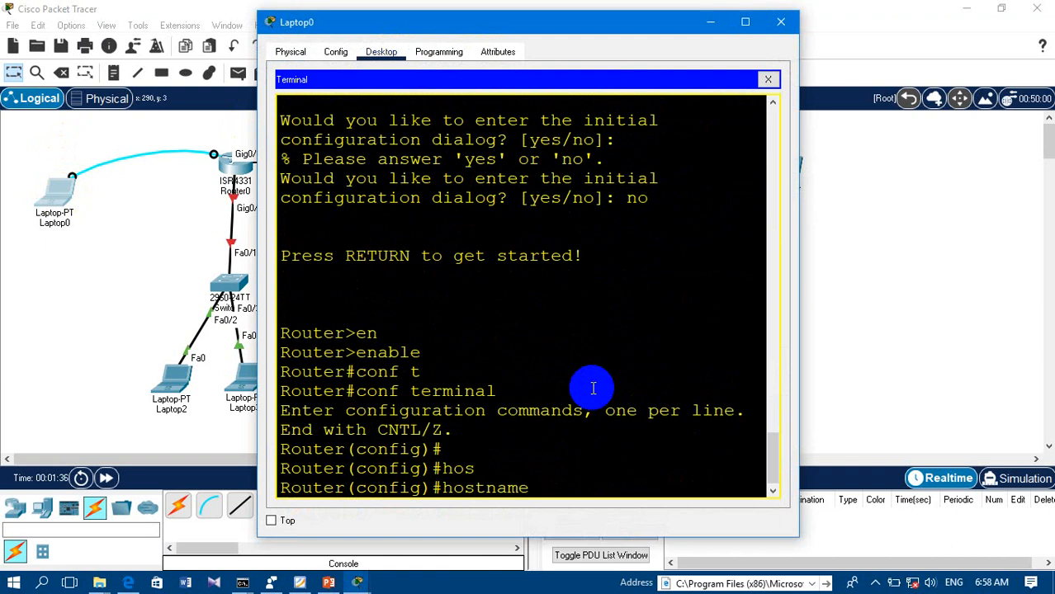
text(Router 1)
key(Return)
key(Return)
key(Return)
key(Return)
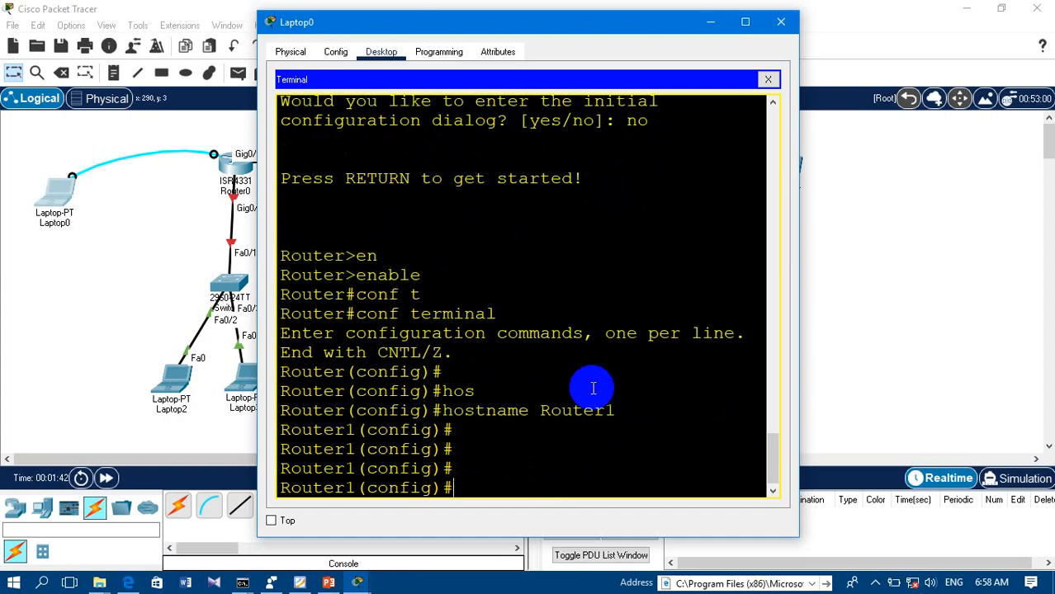
Assign IP address 11.0.1.2 with subnet mask 255.0.0.0 to the router's interface gig0/0/0.
drag(578, 32, 735, 54)
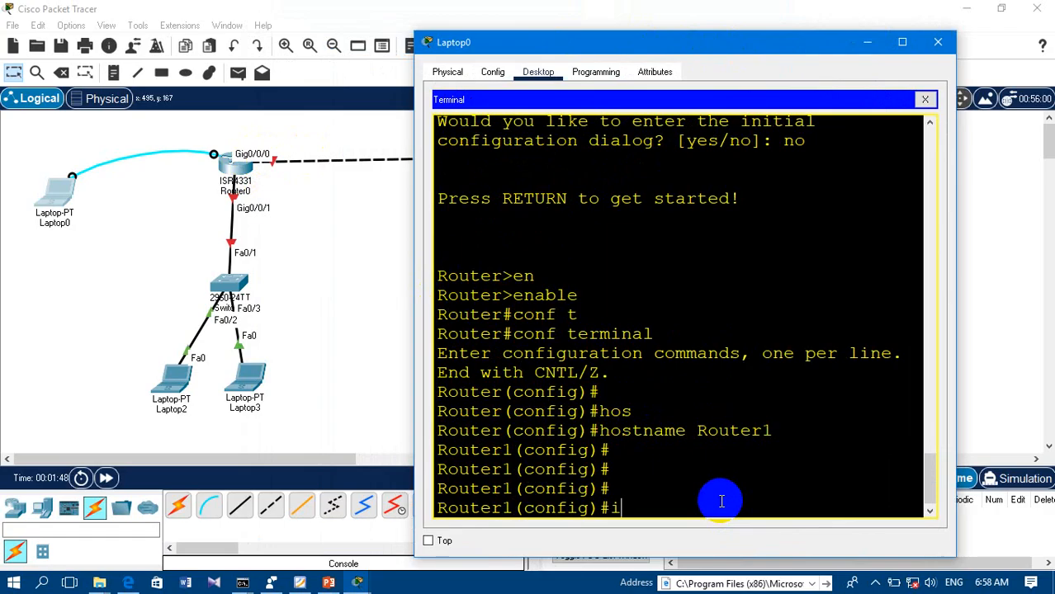
text(nt gig)
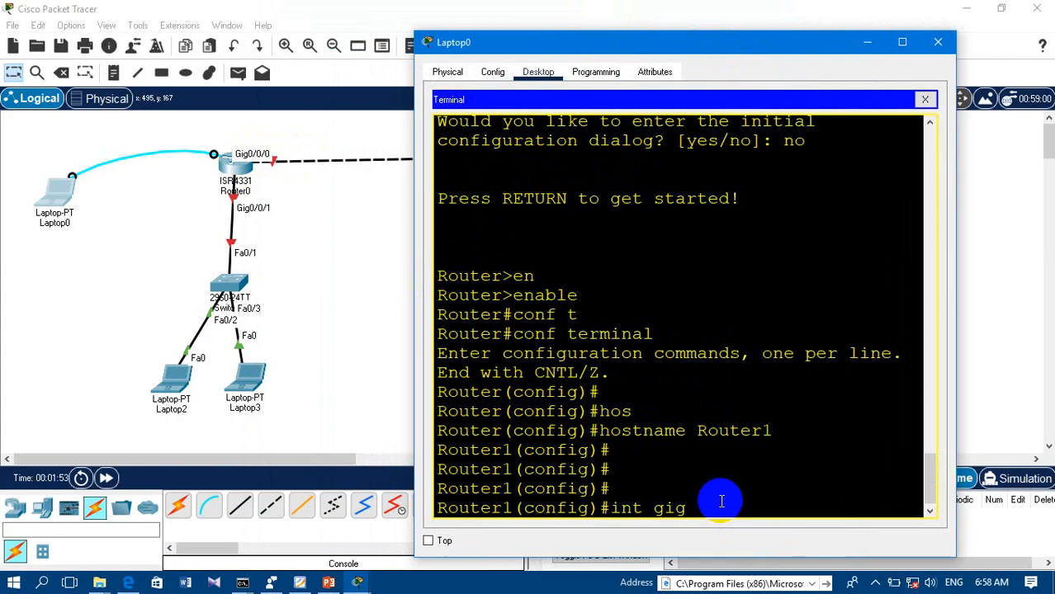
text(0/0/0)
key(Return)
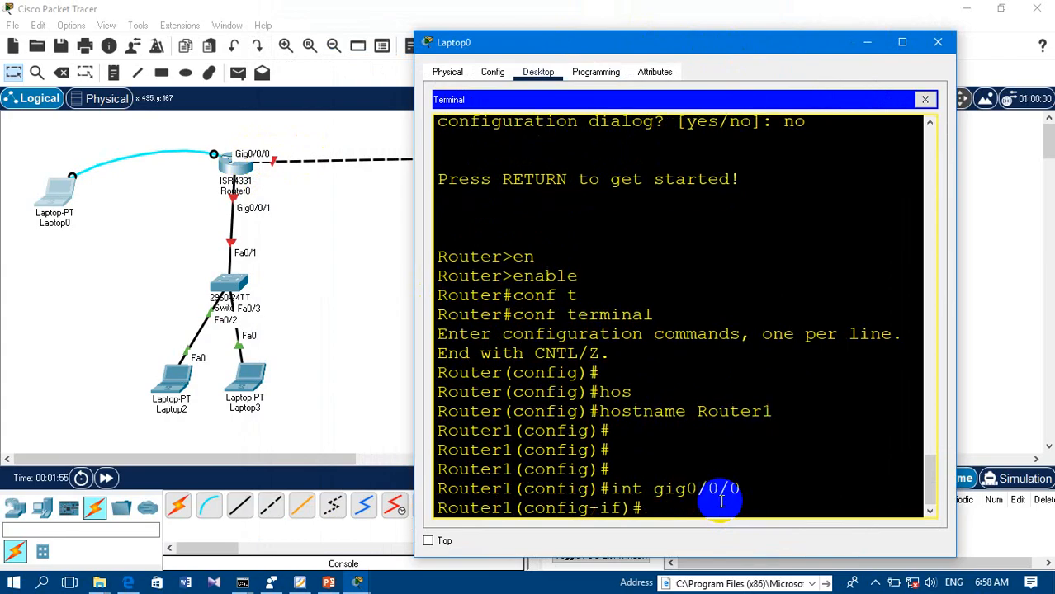
text(ip add)
key(Tab)
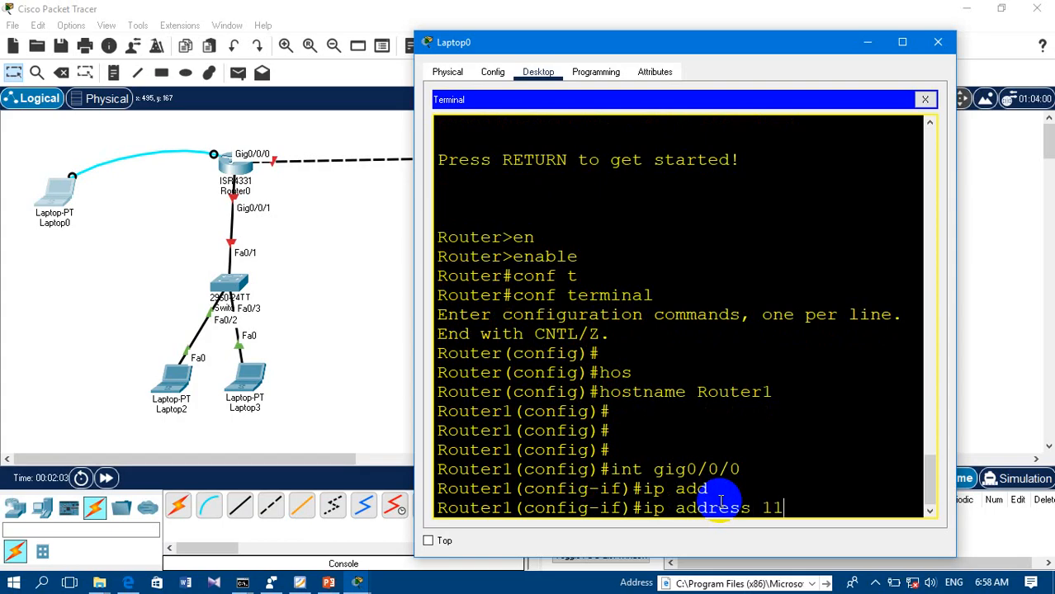
text(11.0.1.2 255.0.0.0)
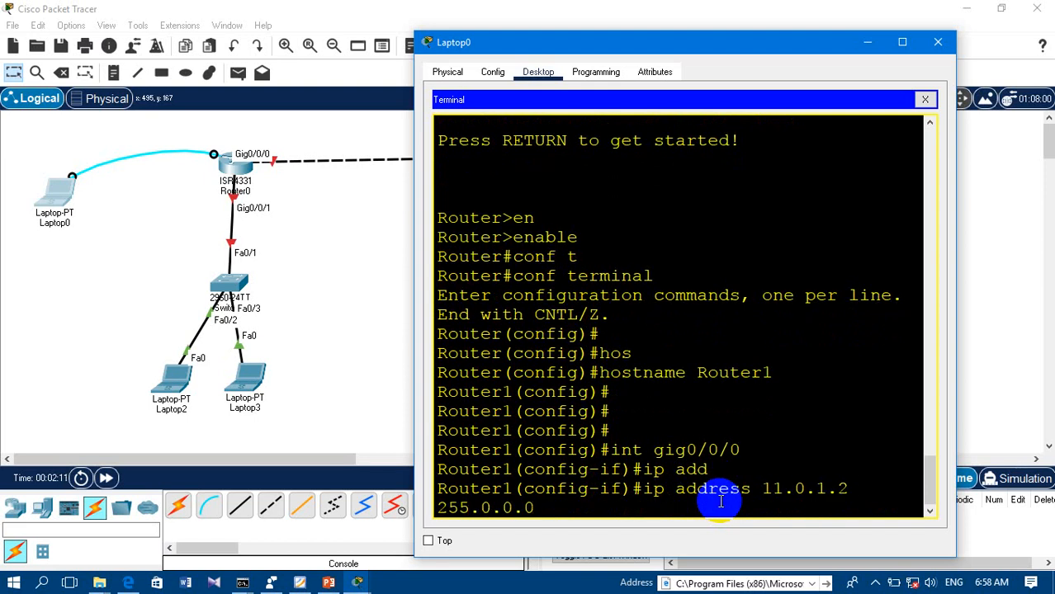
key(Return)
Enable interface gig0/0/0 with no shutdown and exit back to global configuration mode.
text(no)
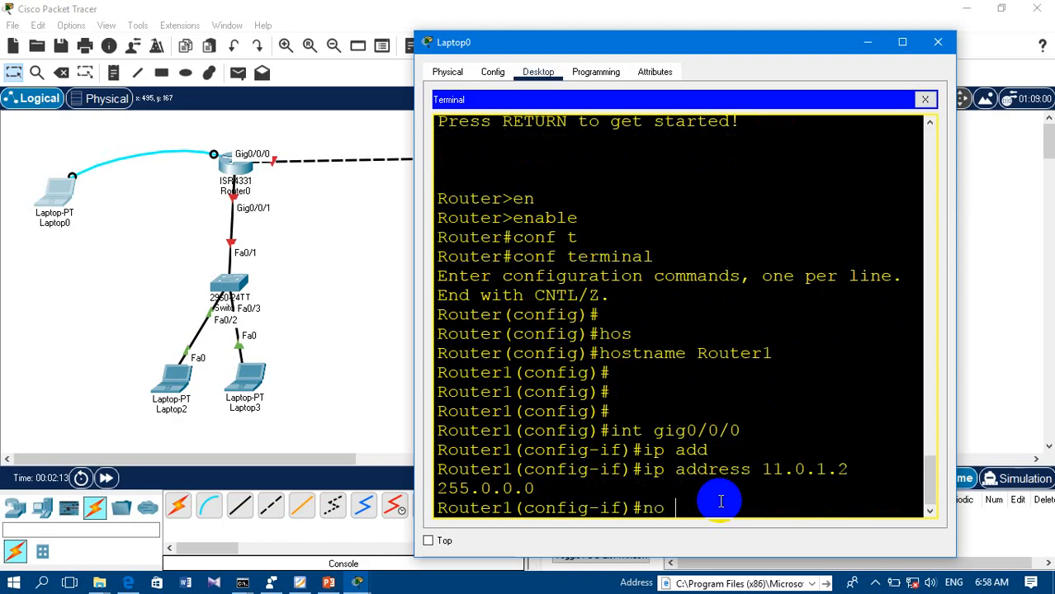
text( sh)
key(Tab)
key(Return)
key(Return)
key(Return)
key(Return)
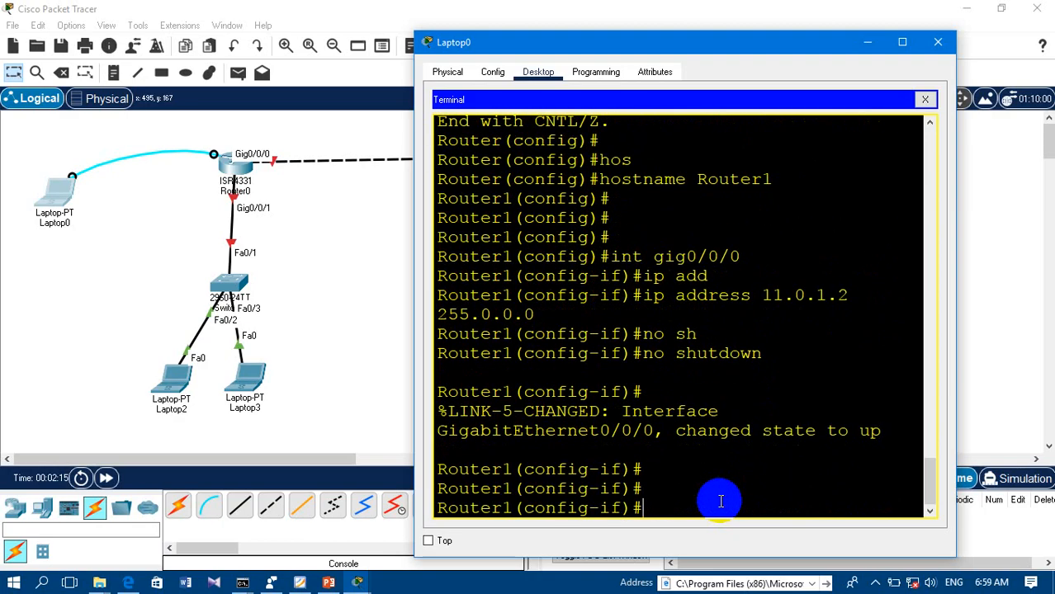
text(exit)
key(Return)
key(Return)
key(Return)
key(Return)
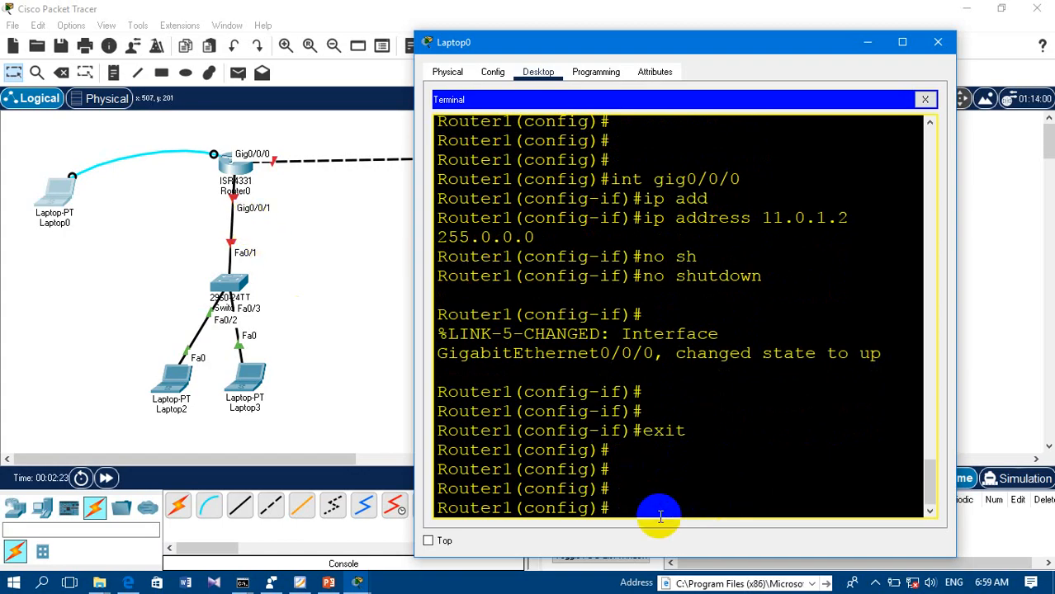
Assign IP address 10.0.0.1 with subnet mask 255.0.0.0 to the router's interface gig0/0/1.
text(int gig0/0/1)
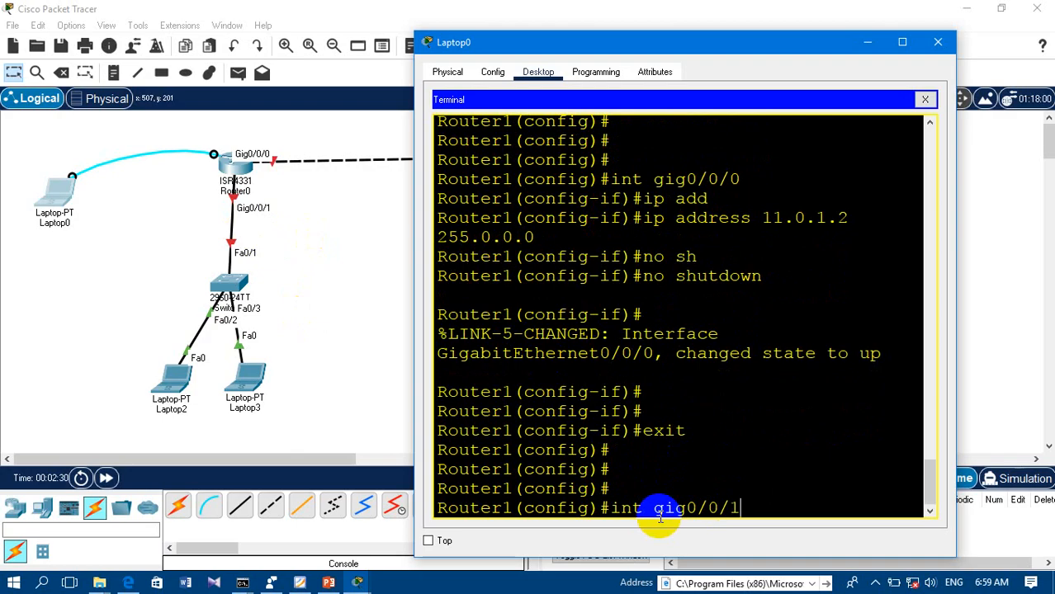
key(Return)
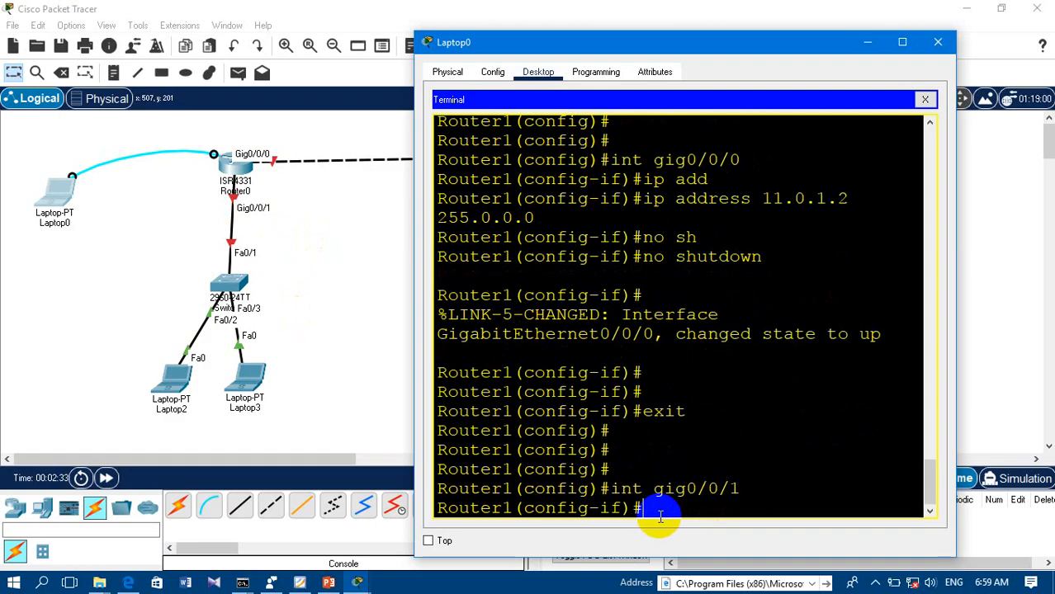
text(ip add)
key(Tab)
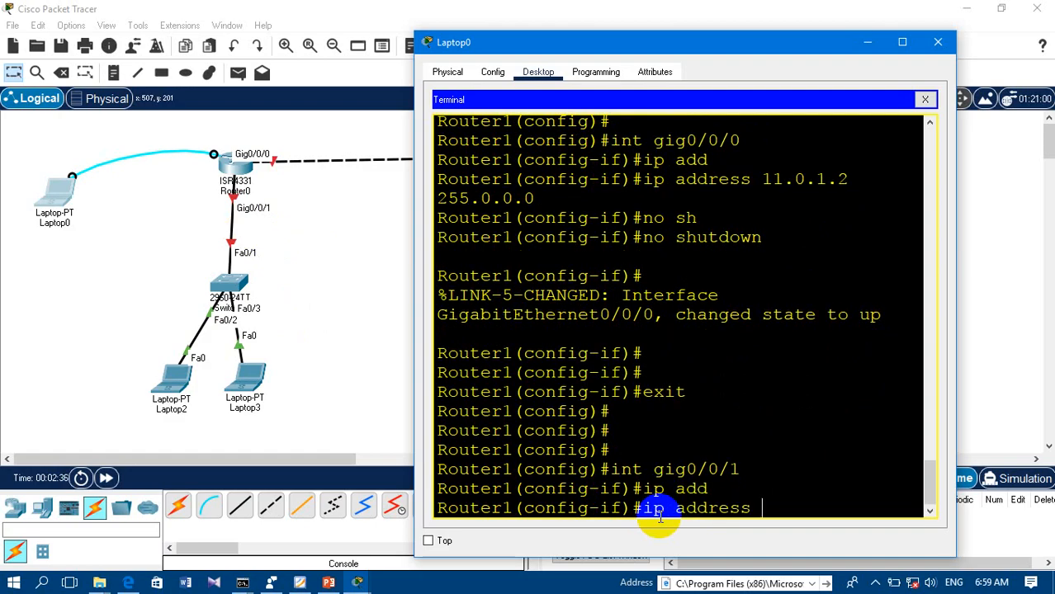
text(10.0.0.1)
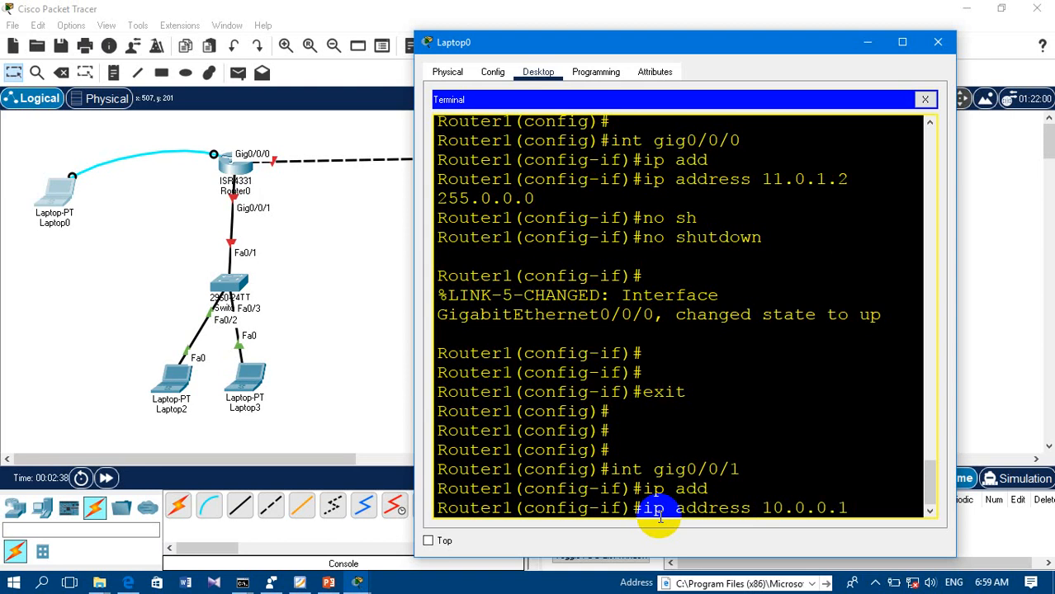
text( 255.0.0.)
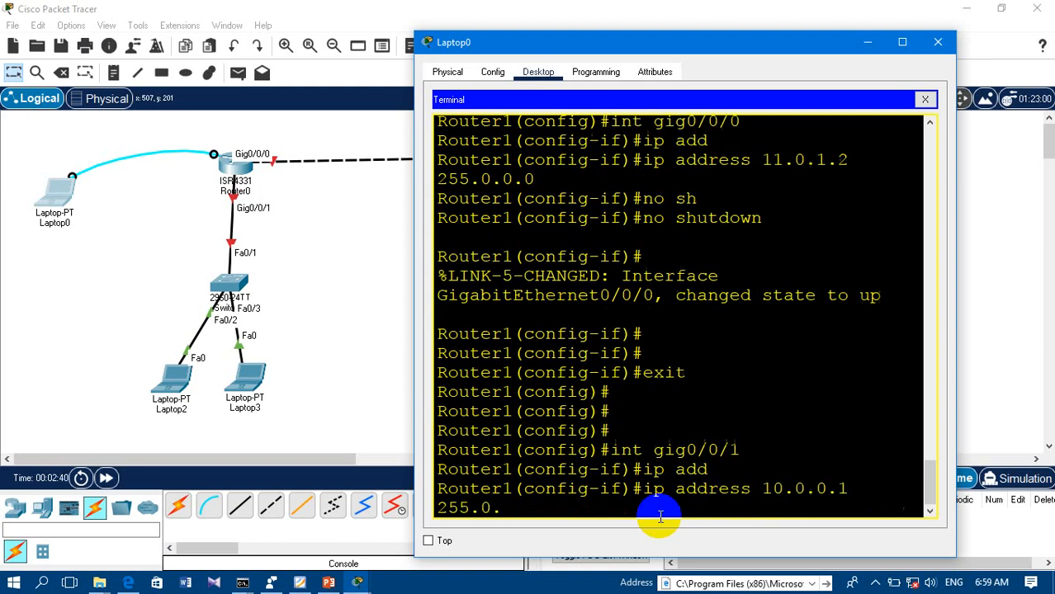
text(0)
key(Return)
Enable interface gig0/0/1 with no shutdown.
text(nfig-if)#n)
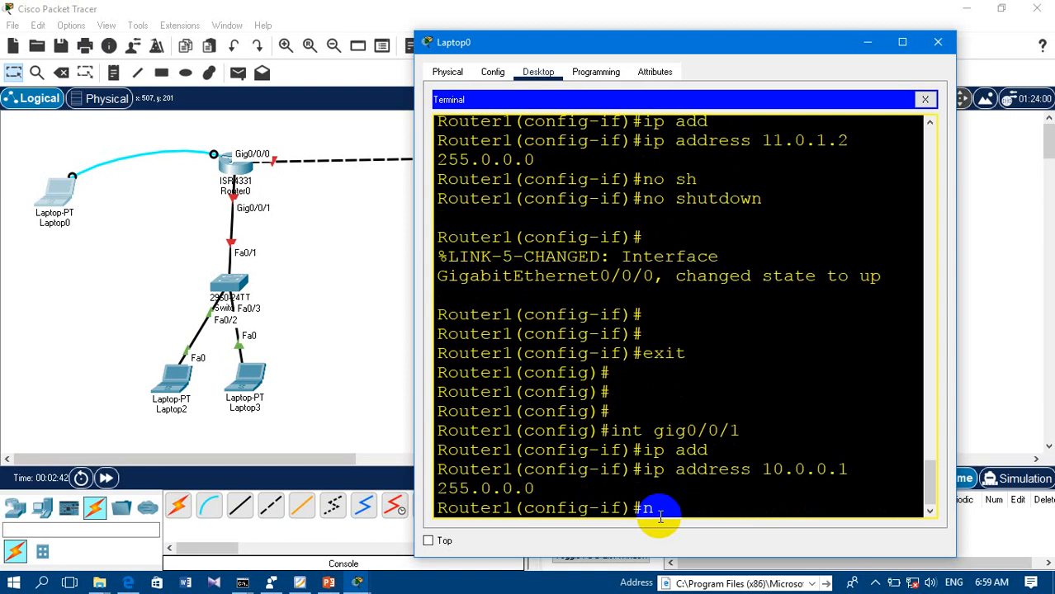
text(o sh)
key(Tab)
key(Return)
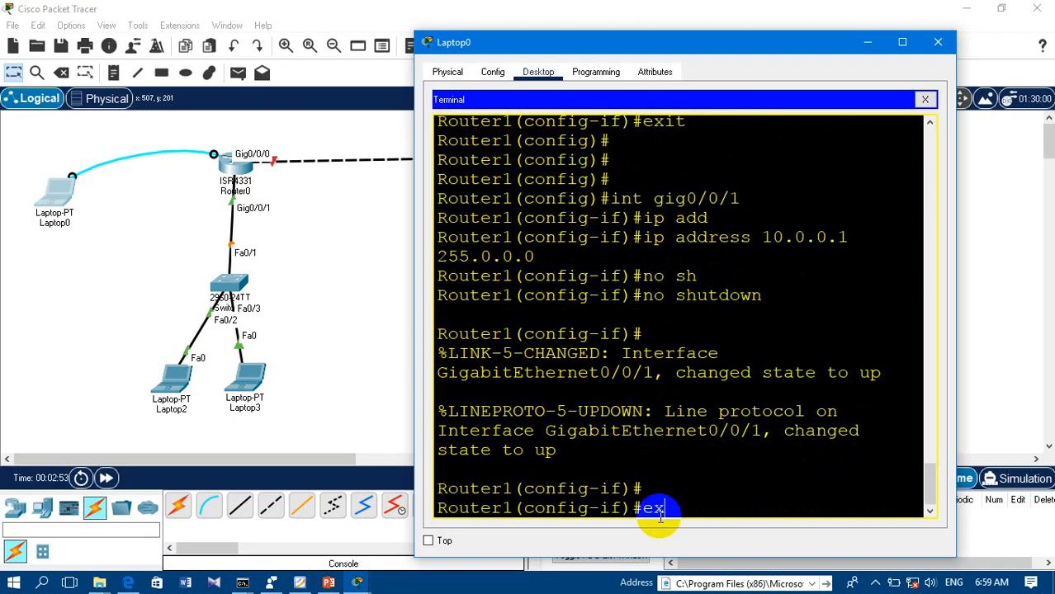
Exit interface configuration mode and close Laptop0's window.
text(it)
key(Return)
key(Return)
key(Return)
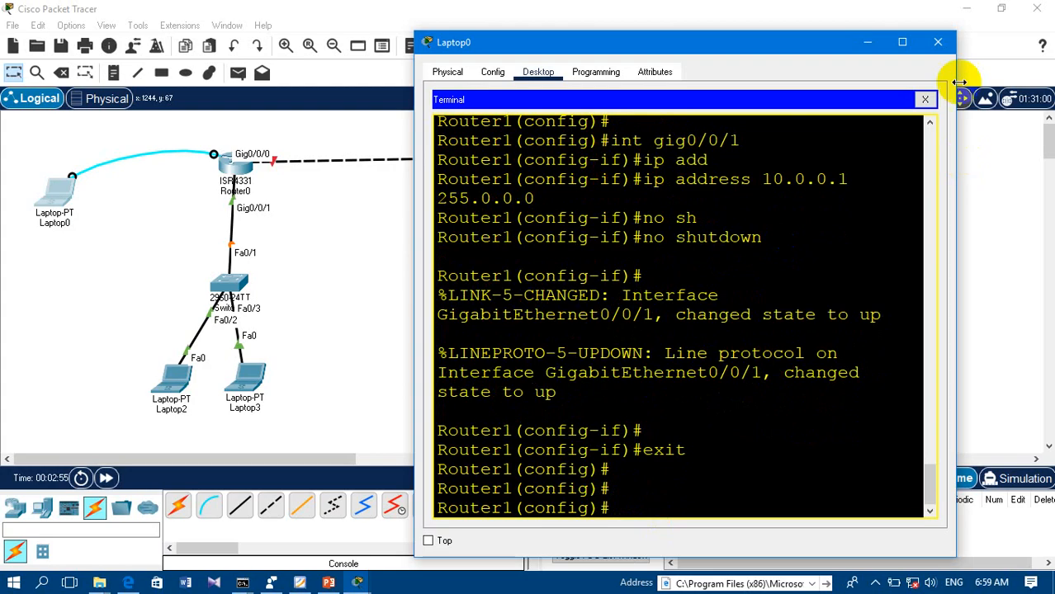
click(938, 42)
Add text notes reading 11.0.1.2 above Router0 and 11.0.2.3 above Router1 for their Gig0/0/0 interfaces.
click(114, 72)
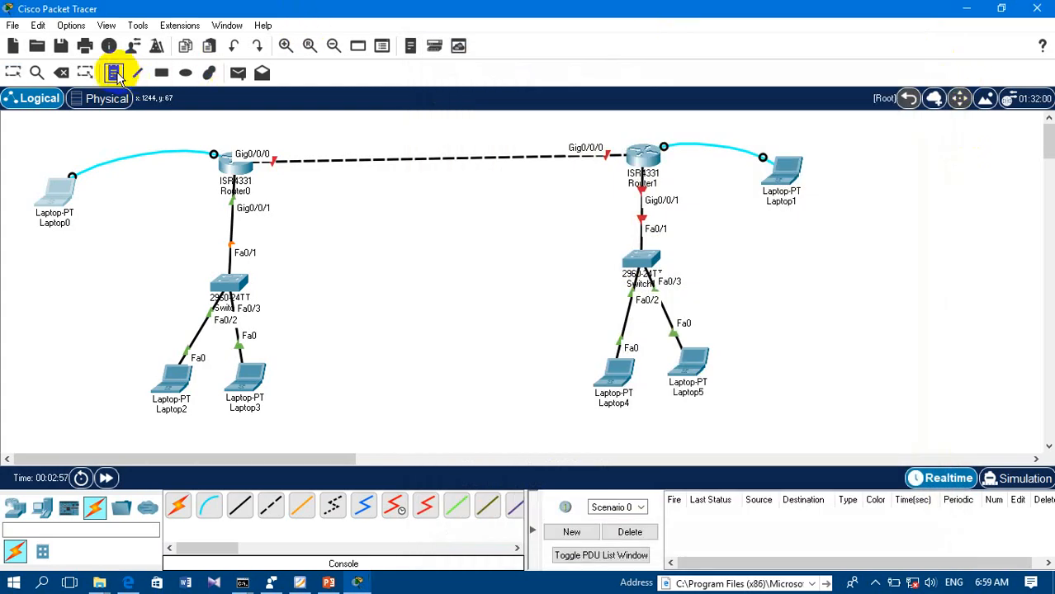
click(246, 132)
text(11.0.)
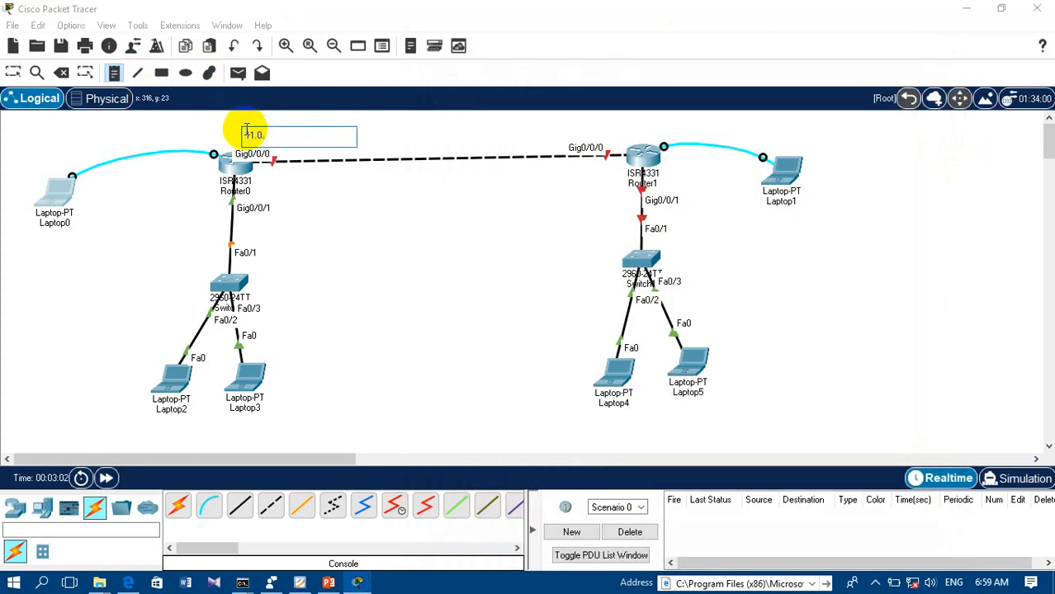
text(1.2)
click(611, 129)
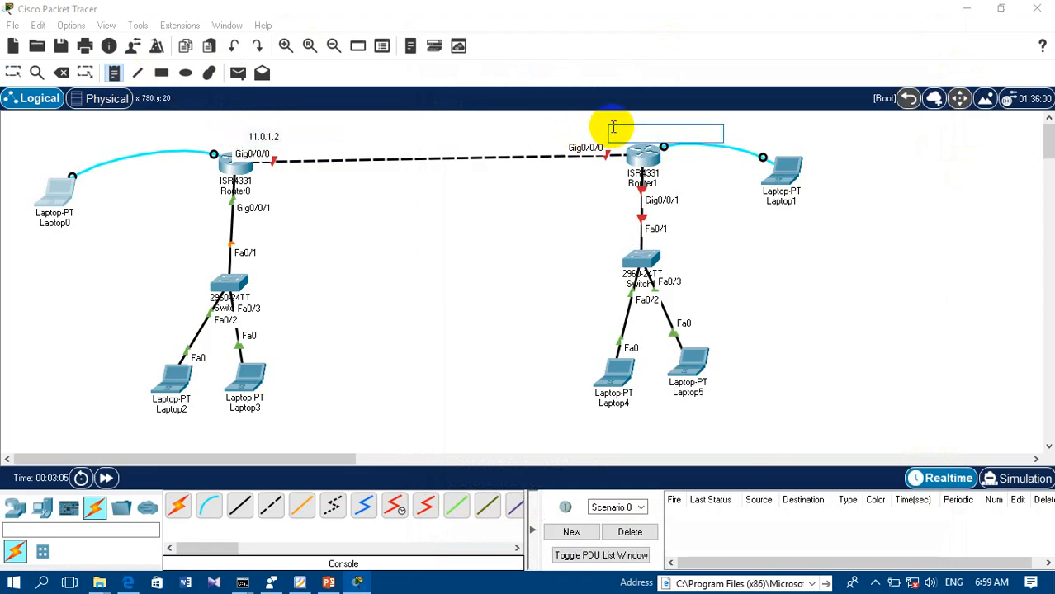
text(11.0.2)
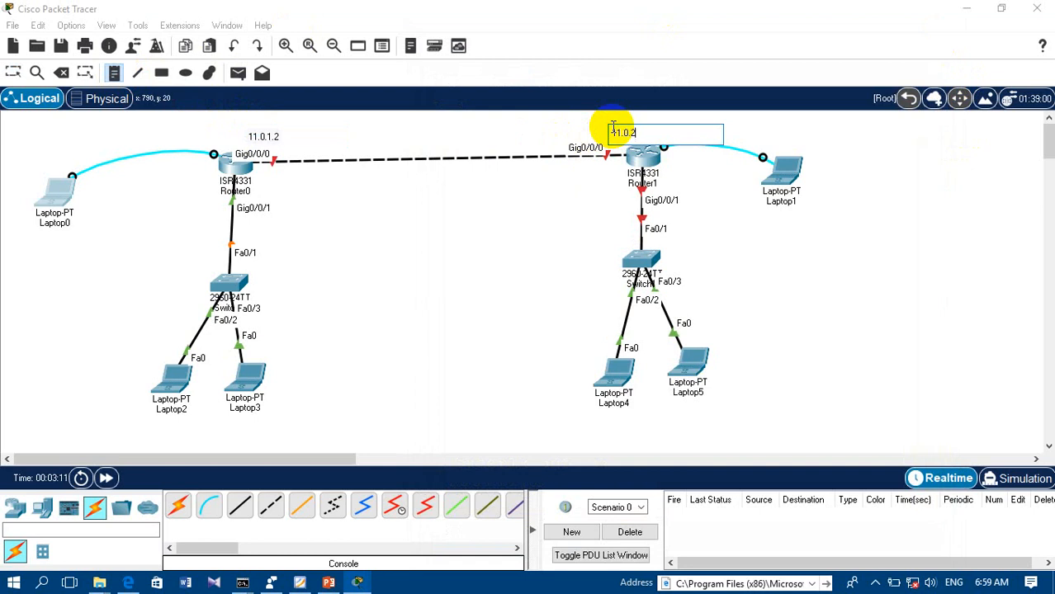
text(.3)
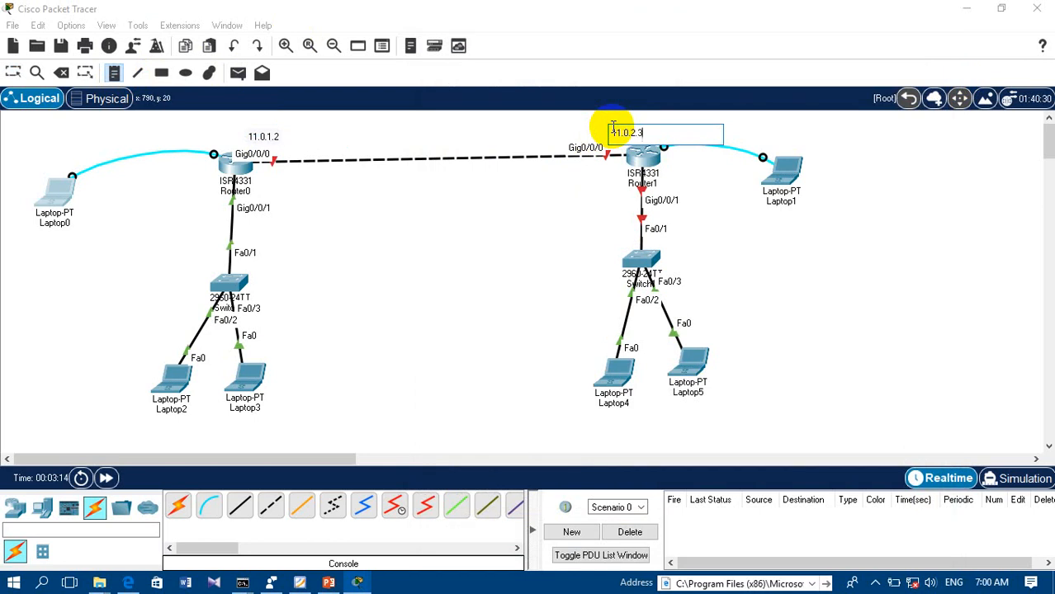
Add text notes reading 10.0.0.1 beside Router0's link to its switch and 20.0.0.1 beside Router1's link to its switch.
click(246, 230)
text(10.)
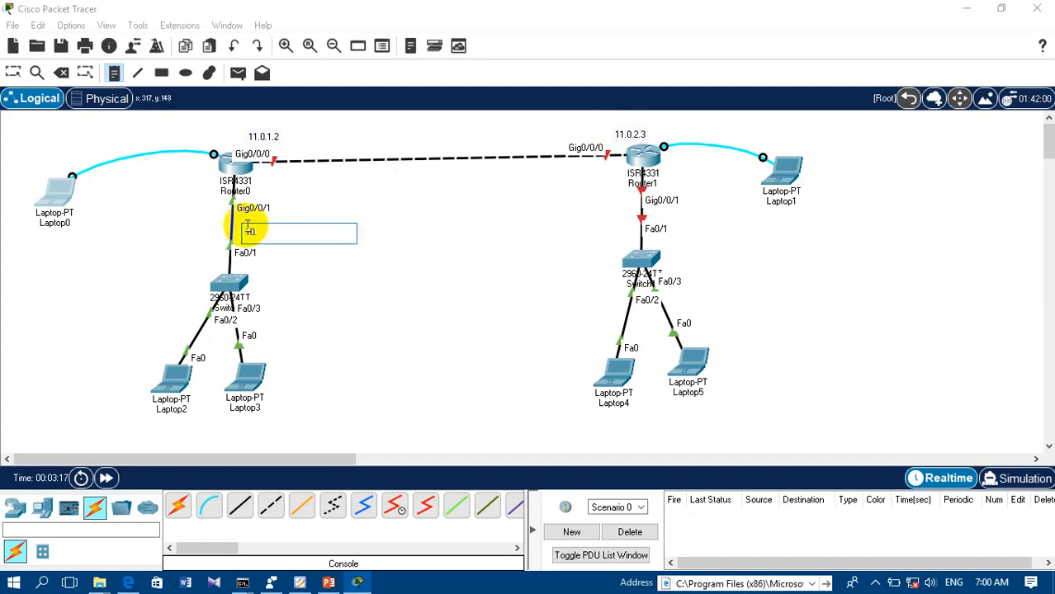
text(0.0.1)
click(692, 217)
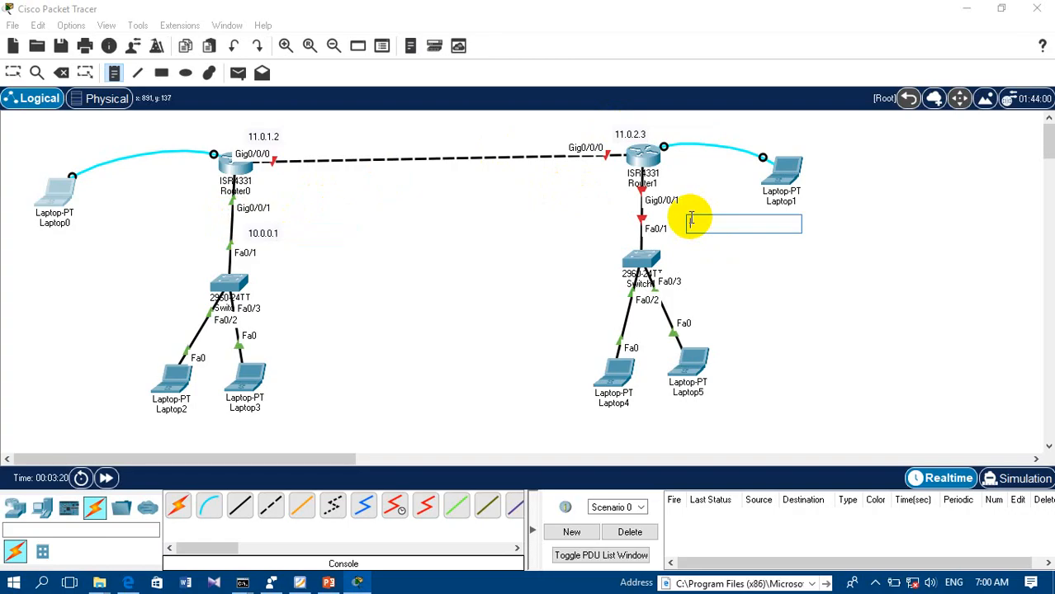
text(20)
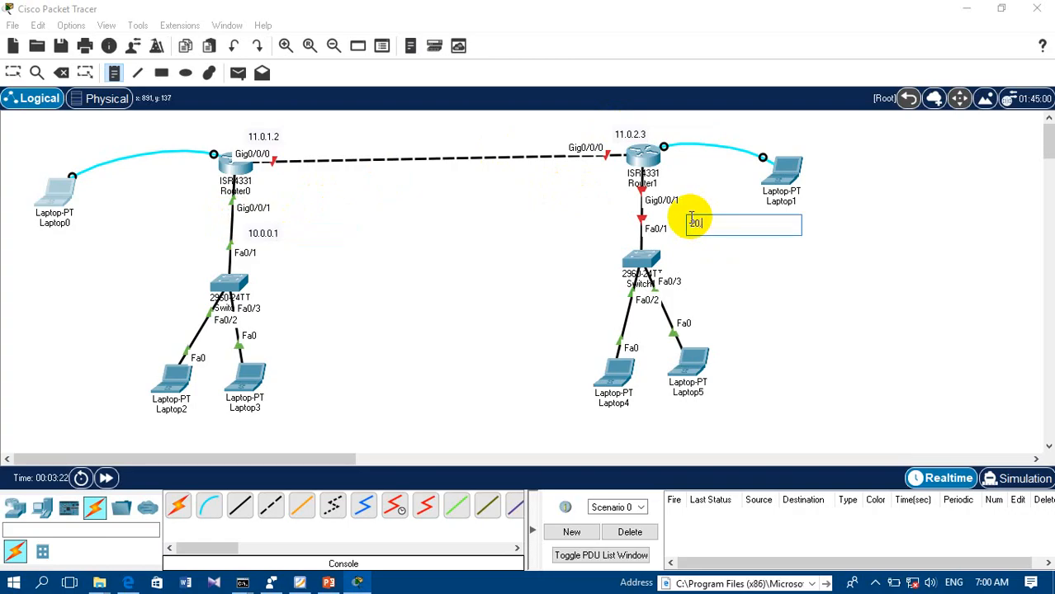
text(.0.0.1)
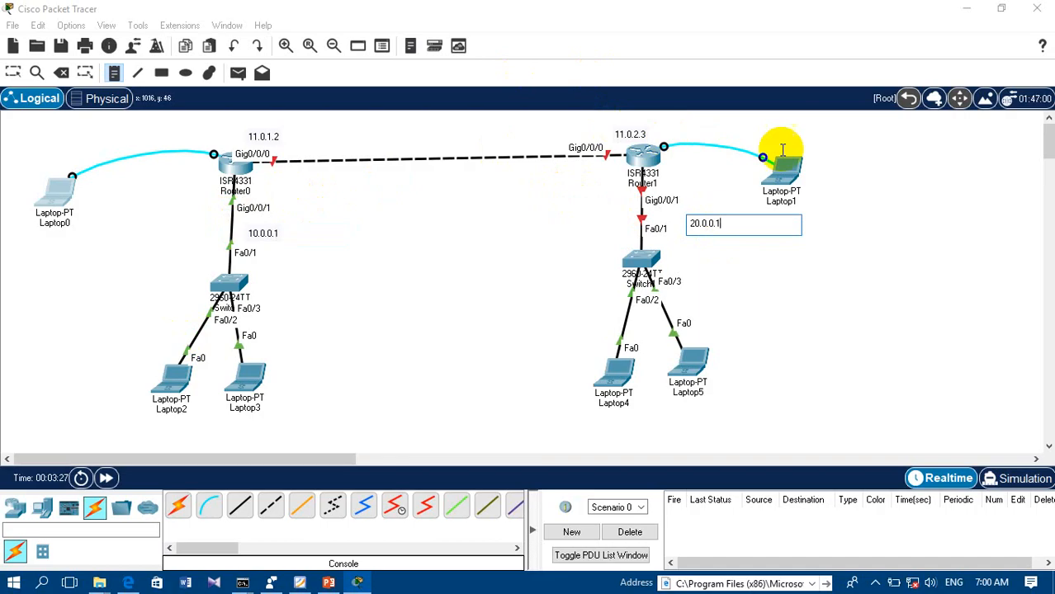
click(870, 168)
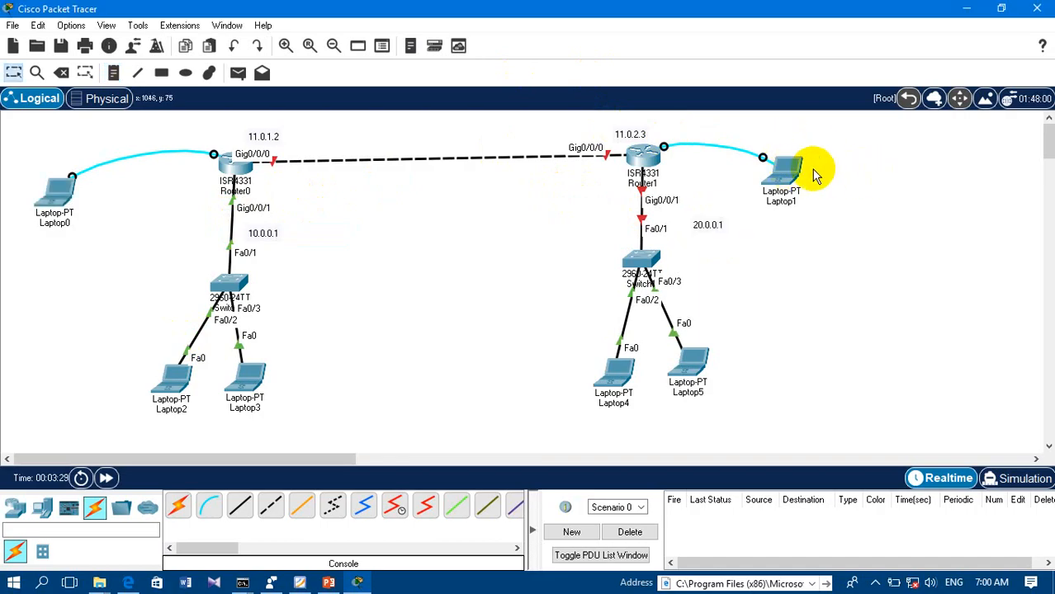
Start a terminal session to Router1 from Laptop1, accepting the default port configuration.
click(791, 172)
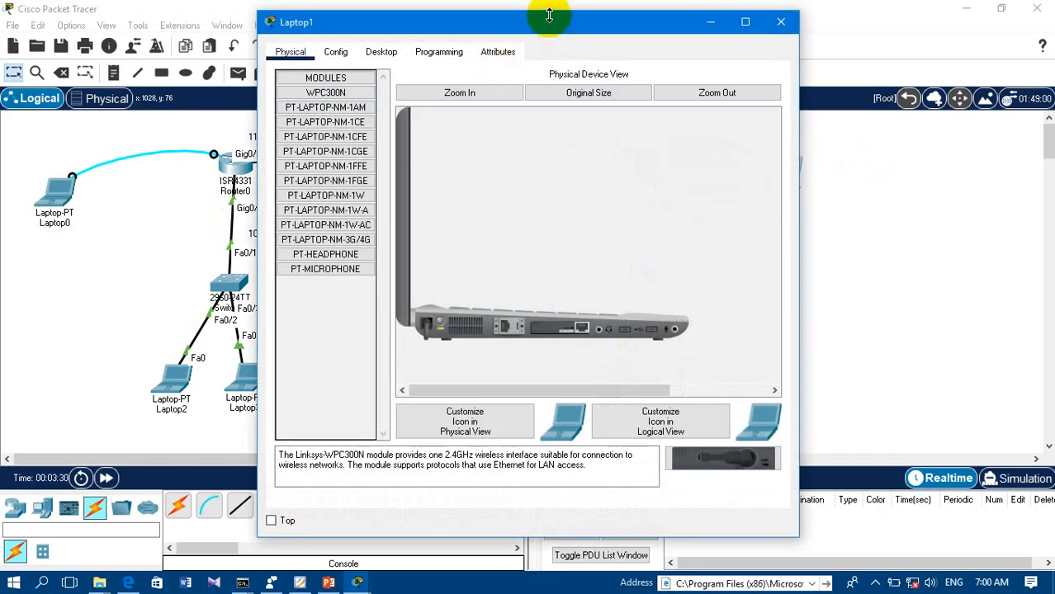
drag(413, 33, 168, 33)
click(132, 51)
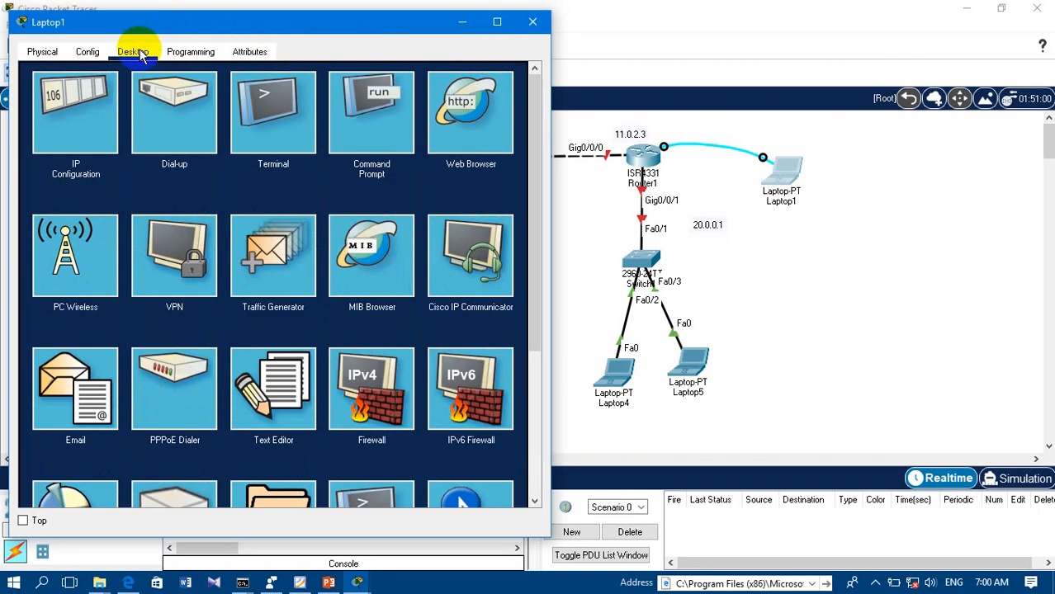
click(279, 132)
click(509, 222)
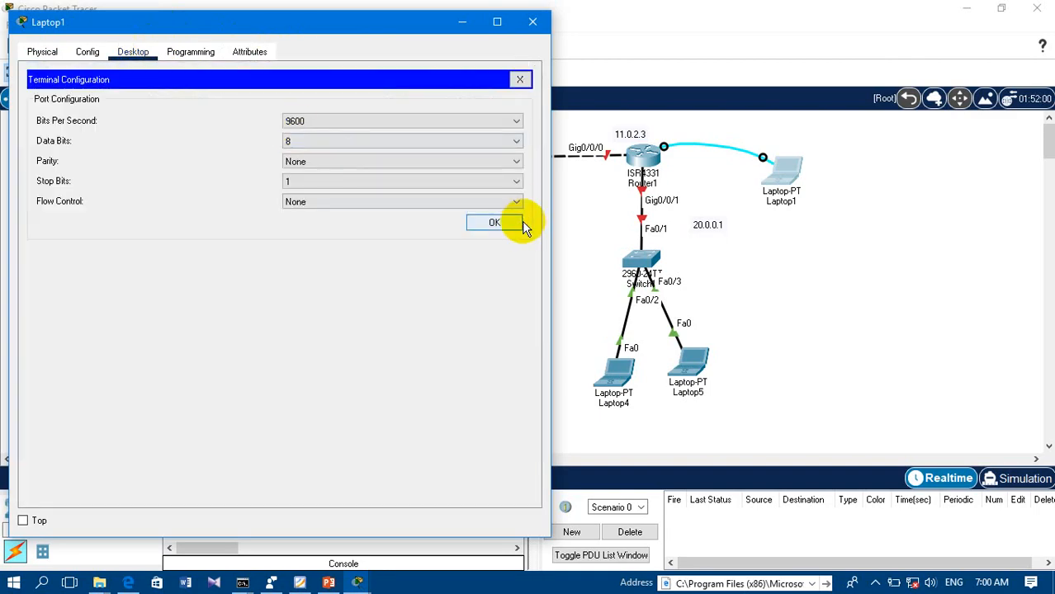
Decline the initial configuration dialog with "no" and bring up the router's command prompt.
key(Return)
key(Return)
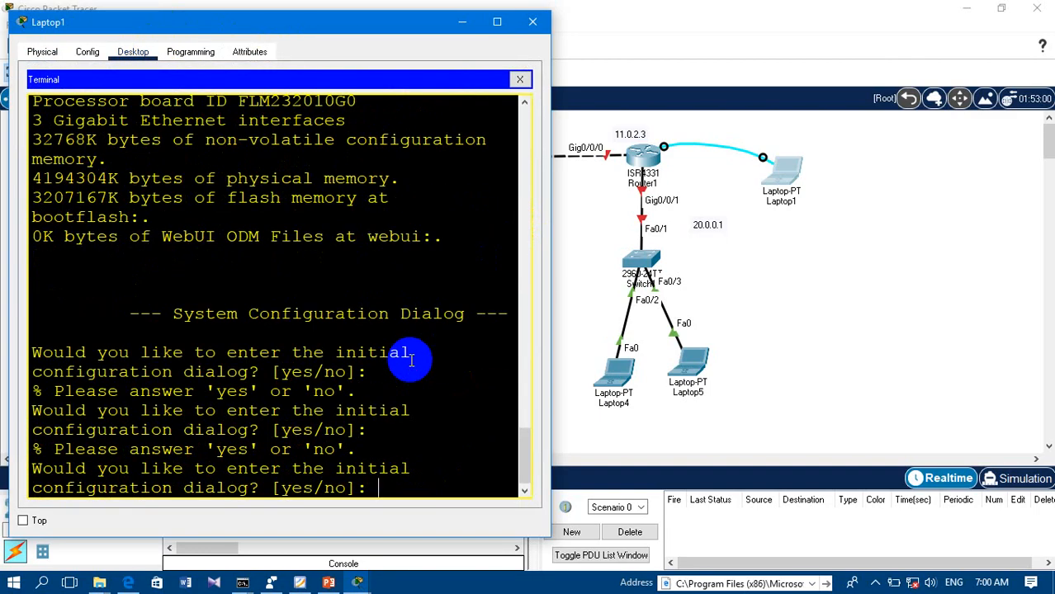
text(no)
key(Return)
key(Return)
key(Return)
Enter privileged mode with enable and start global configuration mode with conf terminal.
text(en)
key(Tab)
key(Return)
text(conf t)
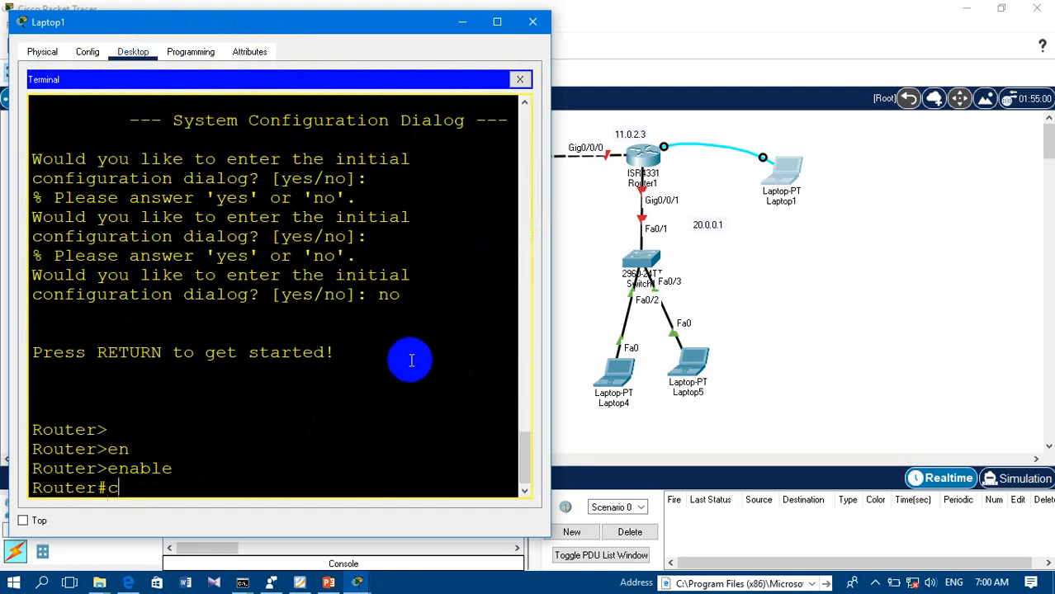
key(Tab)
key(Return)
key(Return)
key(Return)
Set the router's hostname to Router2.
text(hos)
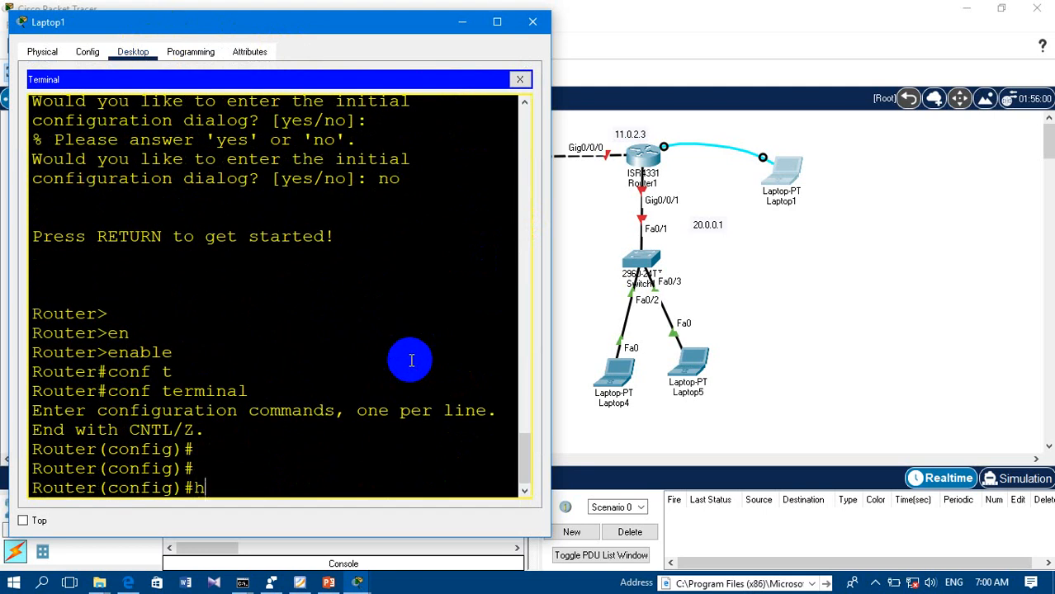
key(Tab)
text(Router)
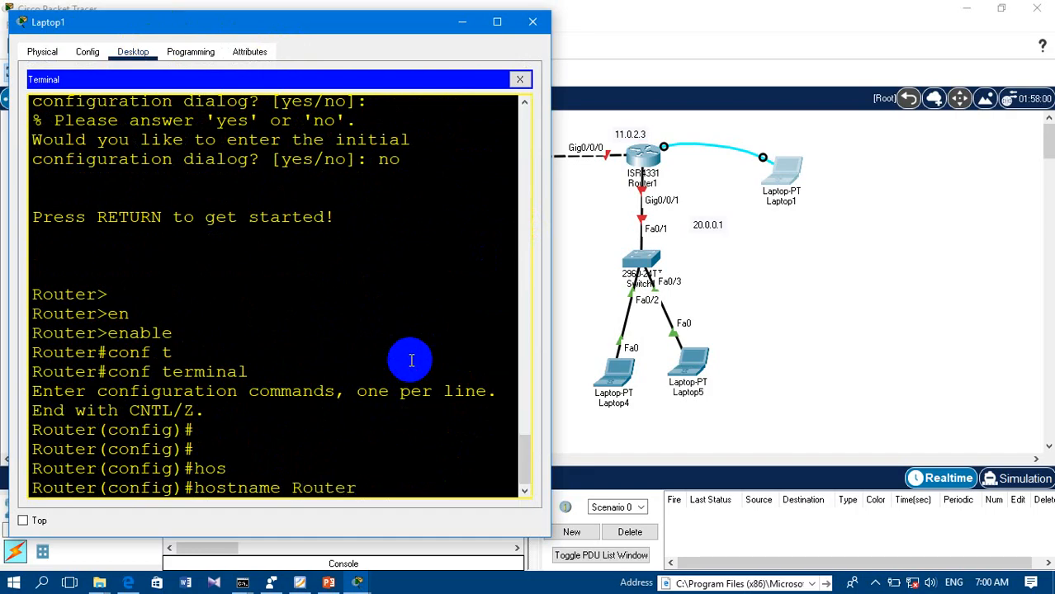
text(2)
key(Return)
key(Return)
key(Return)
key(Return)
Assign IP address 11.0.2.3 with subnet mask 255.0.0.0 to Router2's gig0/0/0 interface.
text(int)
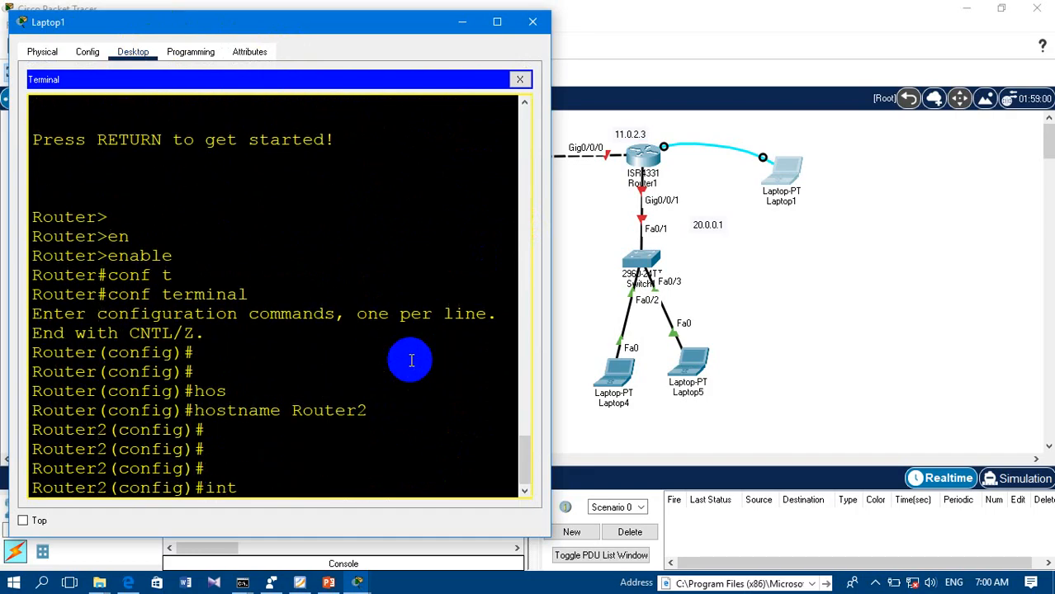
text( gig0/0/0)
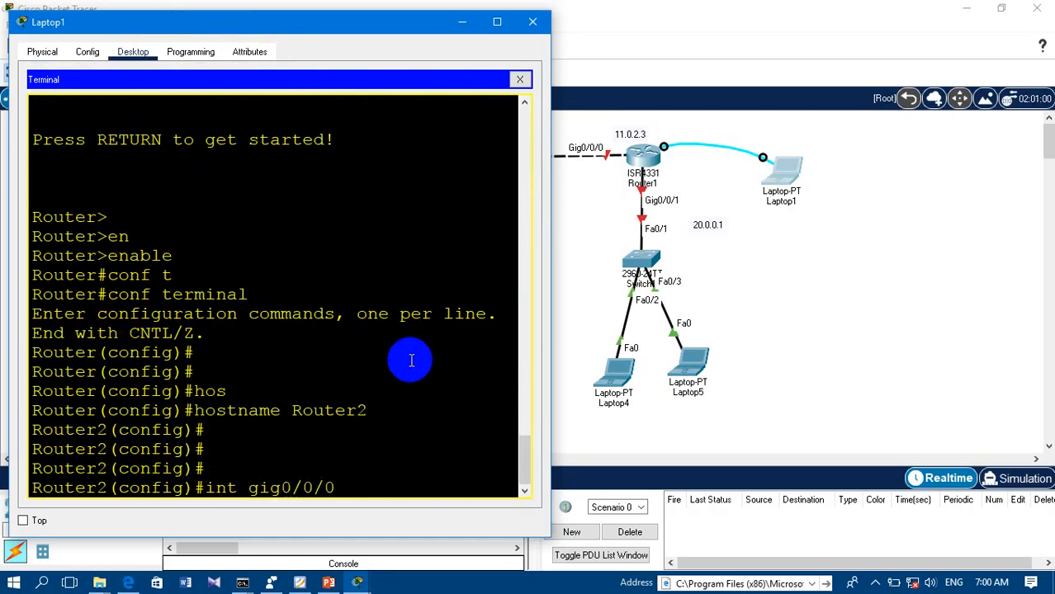
key(BackSpace)
key(Return)
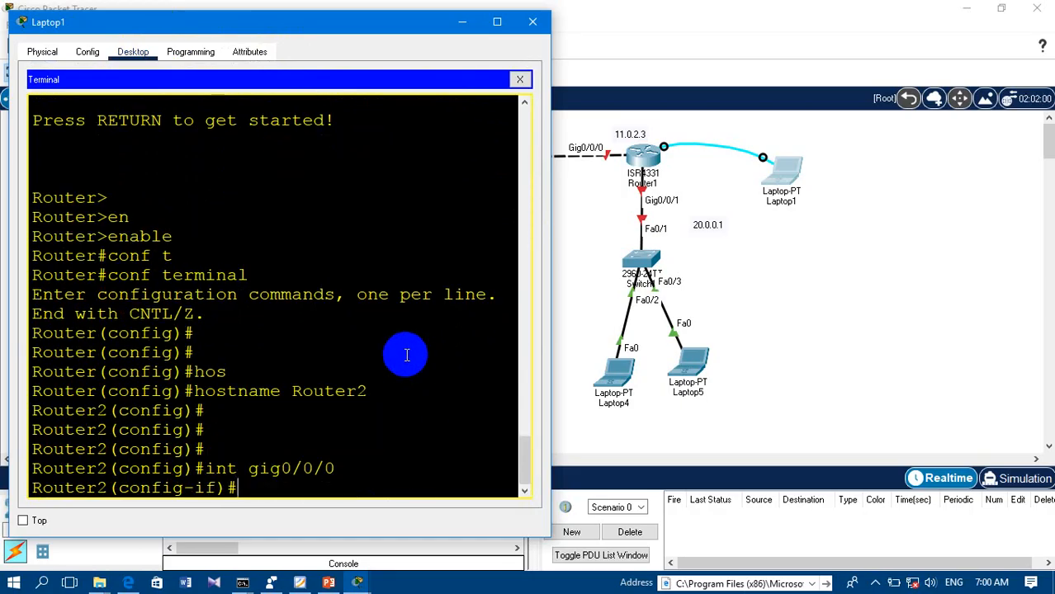
text(ip add)
key(Tab)
text(11)
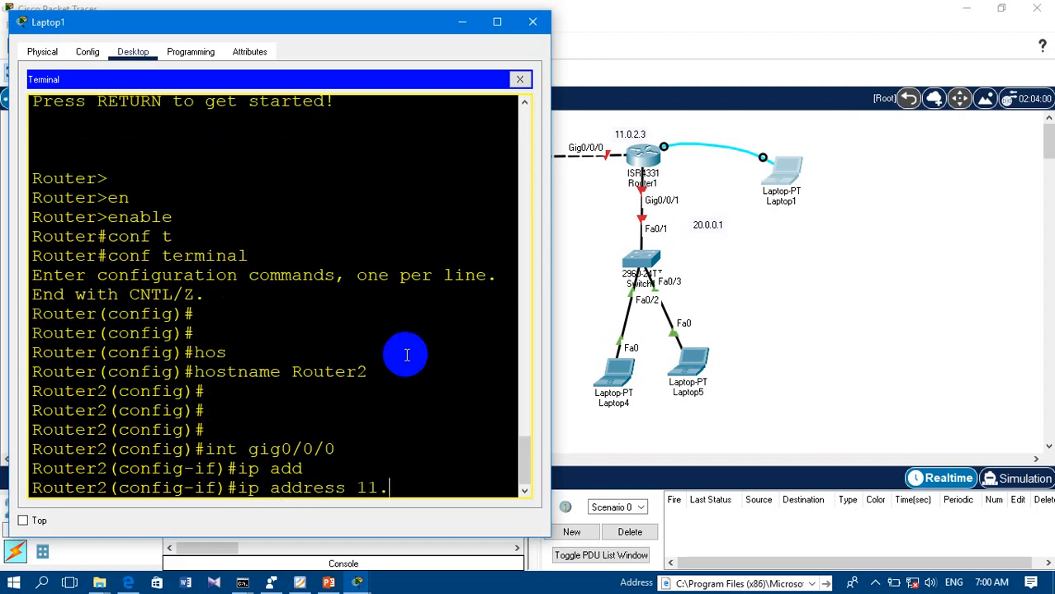
text(.0.2.3 255.0)
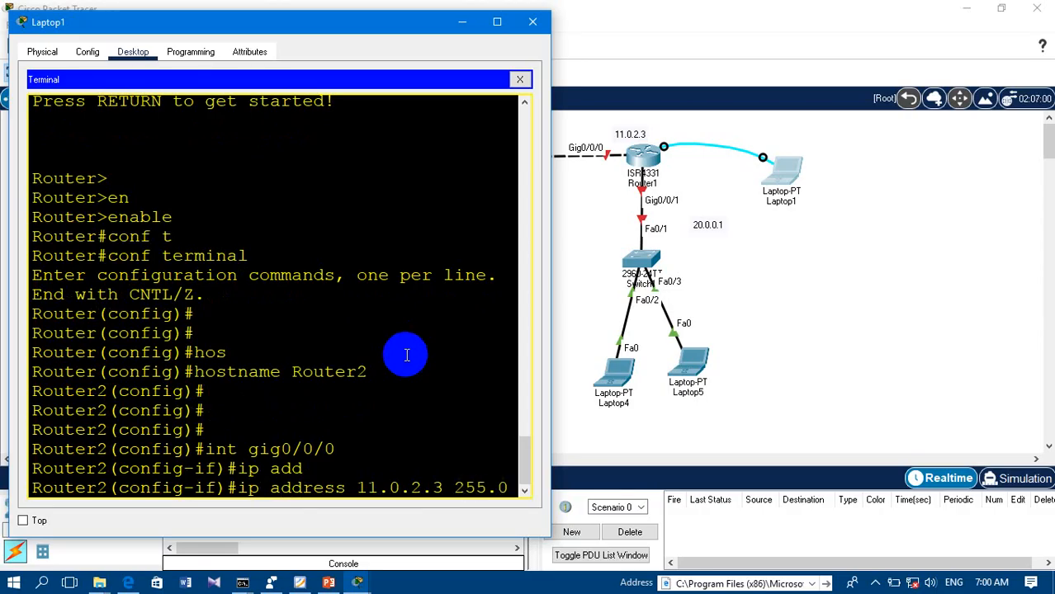
text(.0.0)
key(Return)
Enable the gig0/0/0 interface with no shutdown and exit interface configuration mode.
text(no sh)
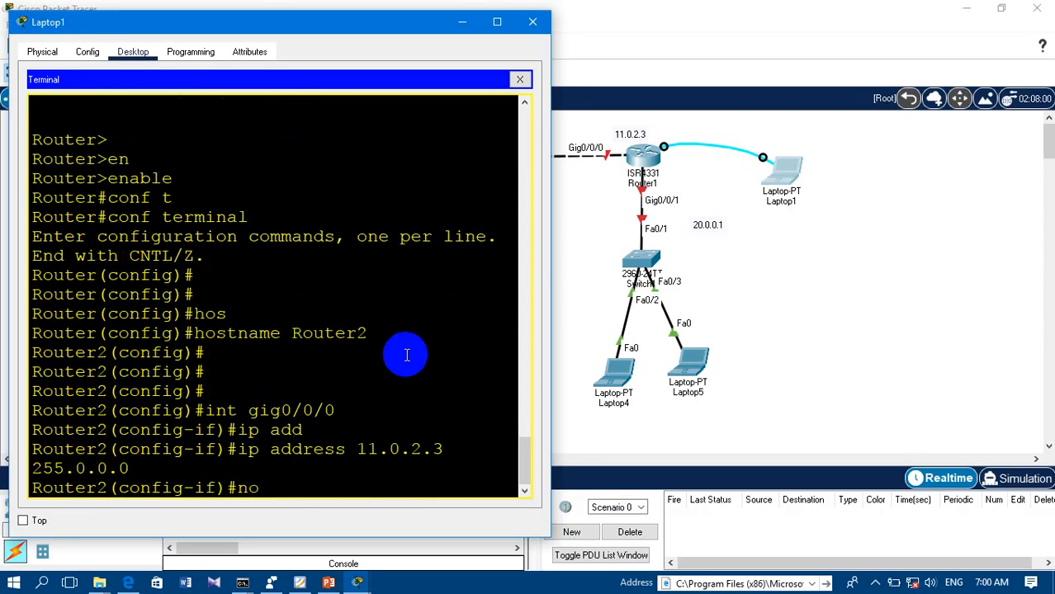
key(Tab)
key(Return)
key(Return)
key(Return)
key(Return)
key(Return)
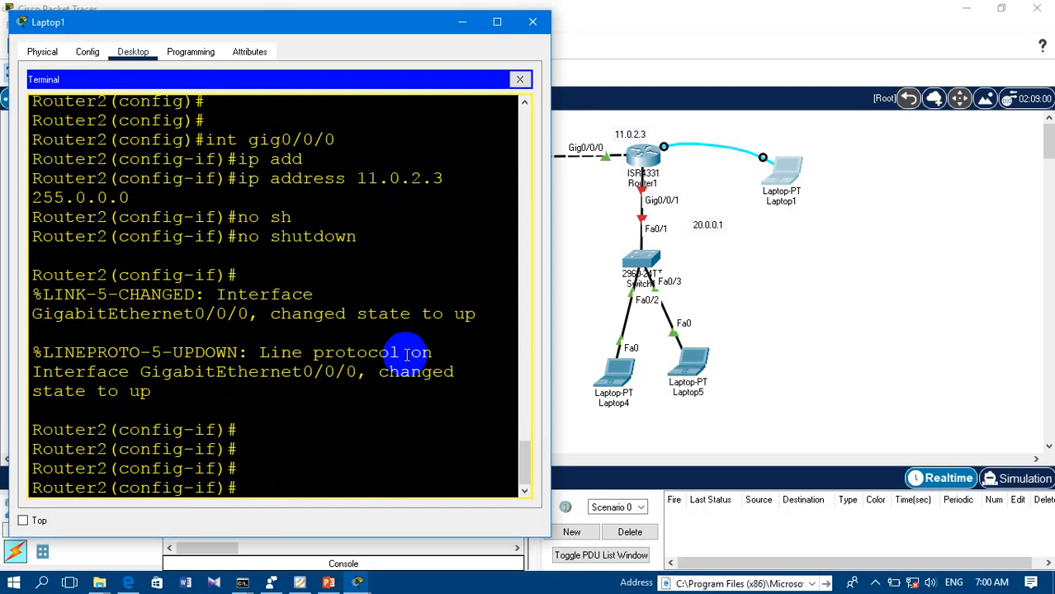
text(exit)
key(Return)
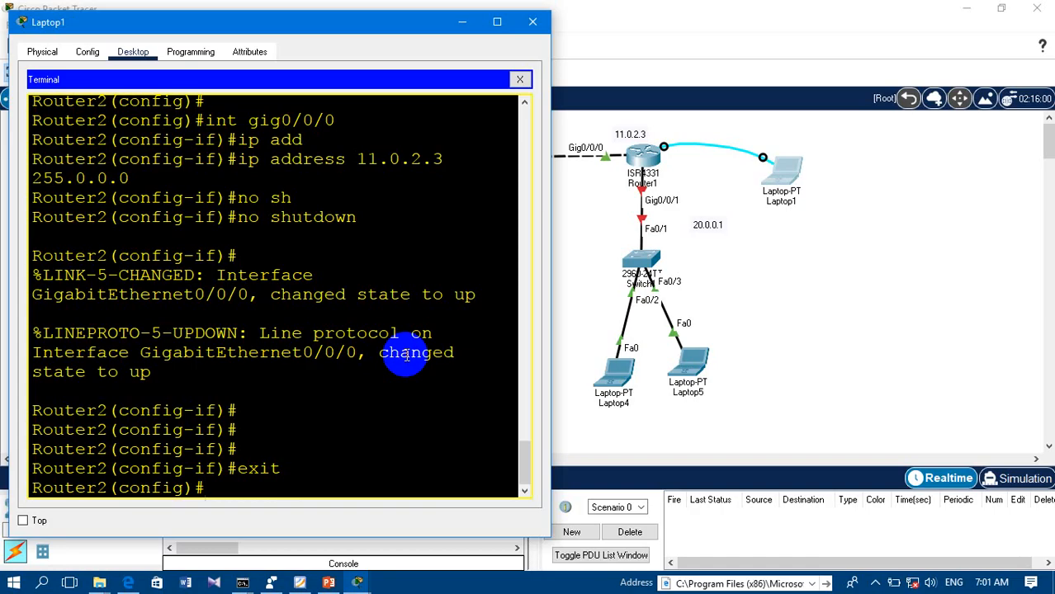
Remove the IP address from Router2's gig0/0/0 interface with no ip address and return to global configuration mode.
text(int gig0/0/0)
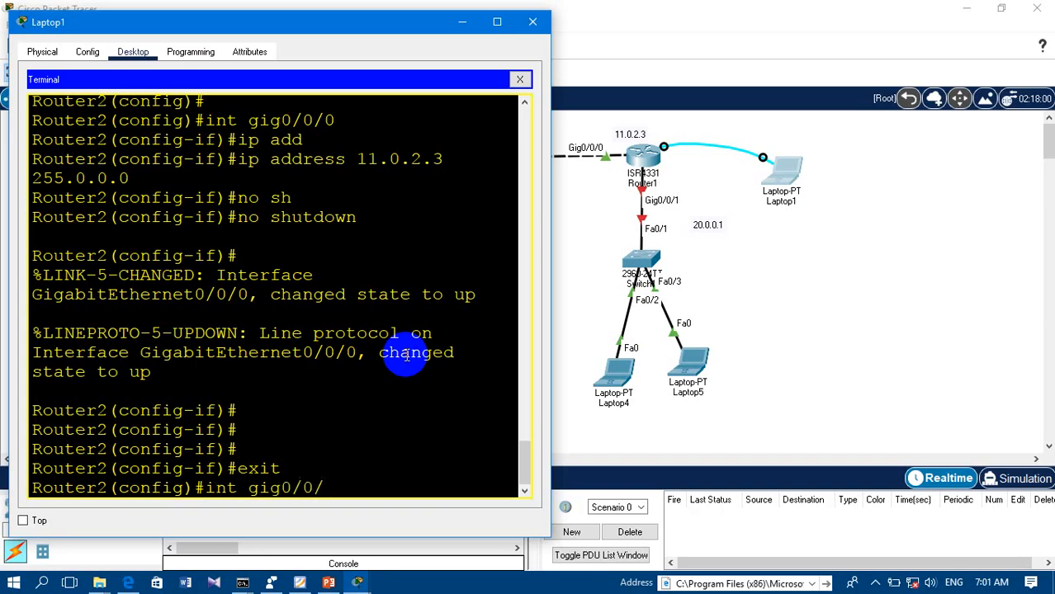
key(Return)
text(no ip)
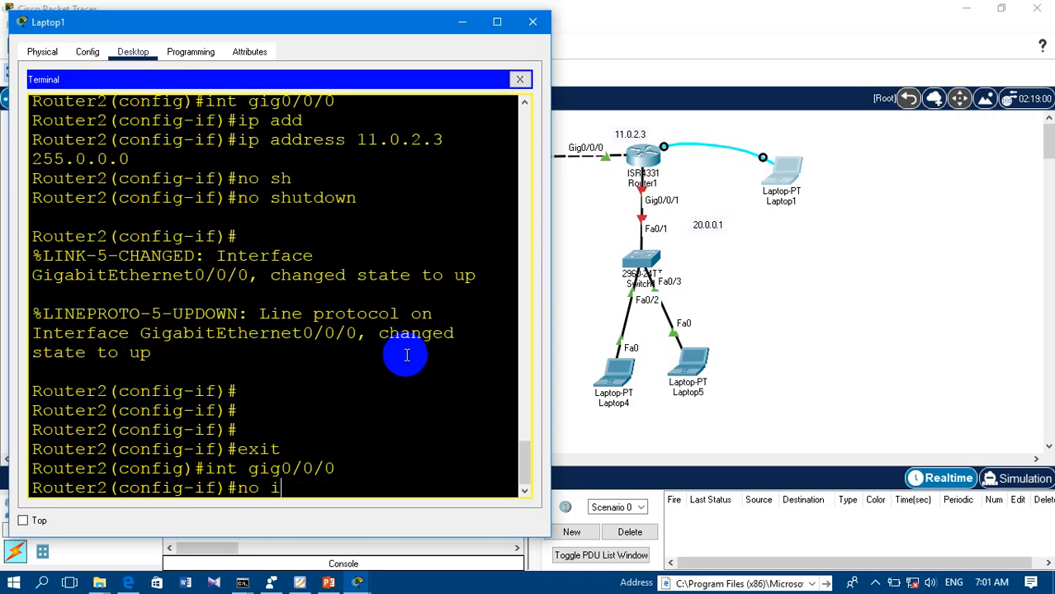
key(Tab)
text(add)
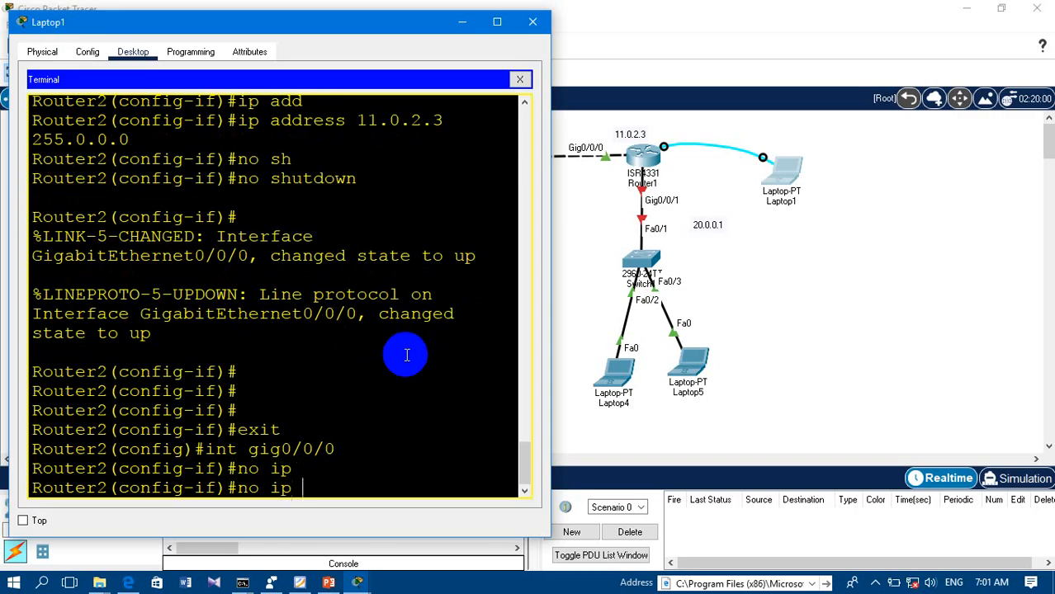
key(Tab)
key(Return)
key(Return)
key(Return)
key(Return)
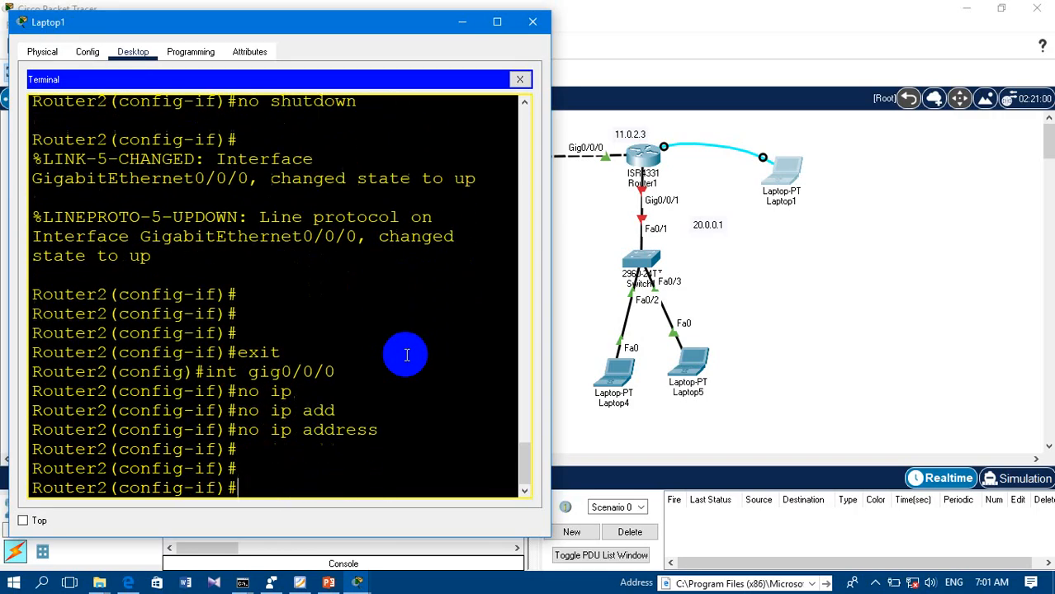
text(exxi)
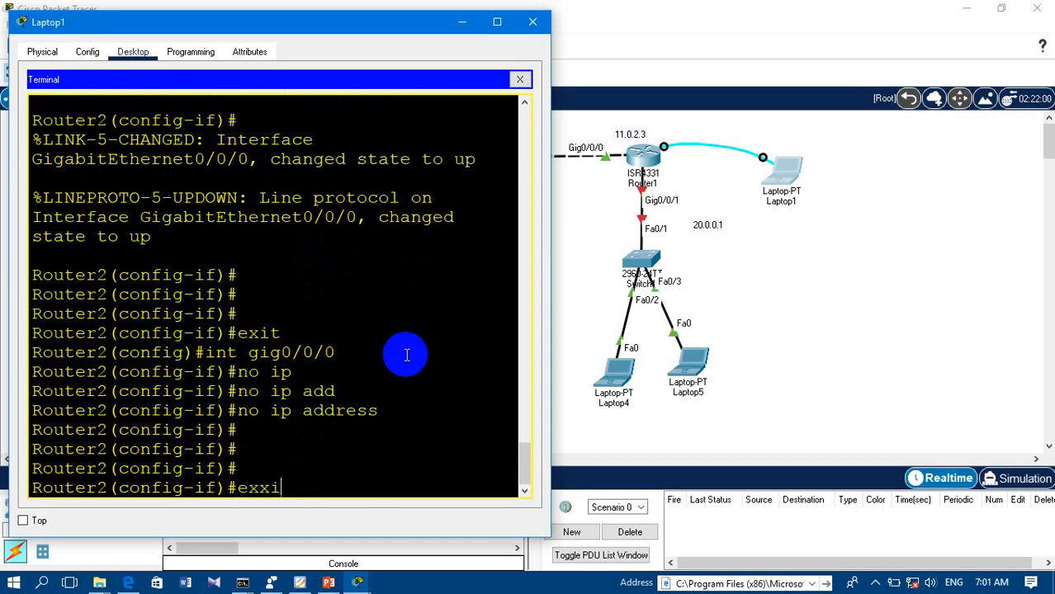
key(BackSpace)
key(BackSpace)
text(it)
key(Return)
key(Return)
key(Return)
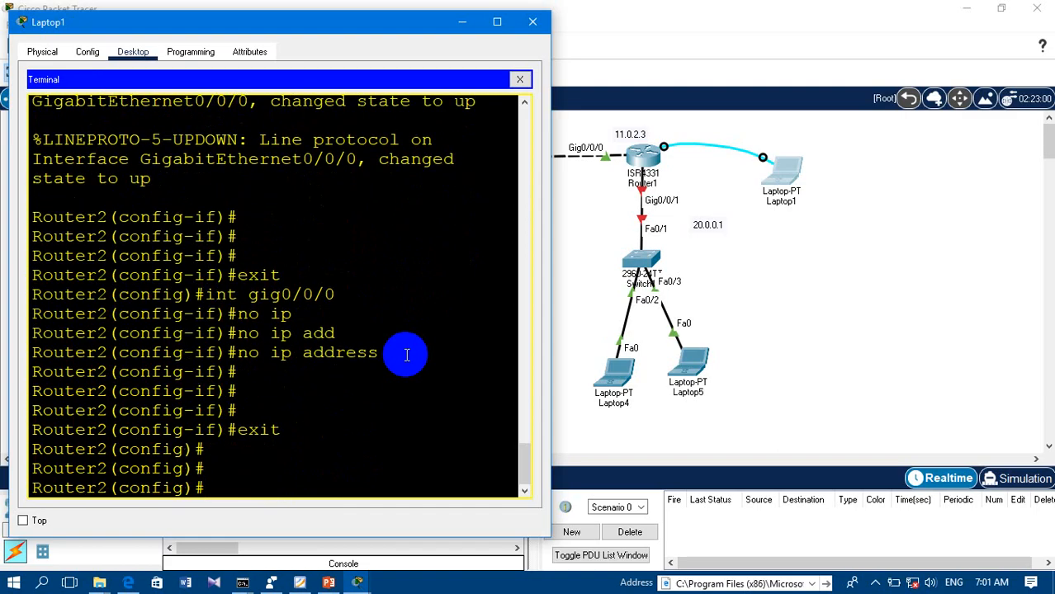
Reassign IP address 11.0.2.3 with subnet mask 255.0.0.0 to Router2's gig0/0/0 interface.
text(int gig0/0/0)
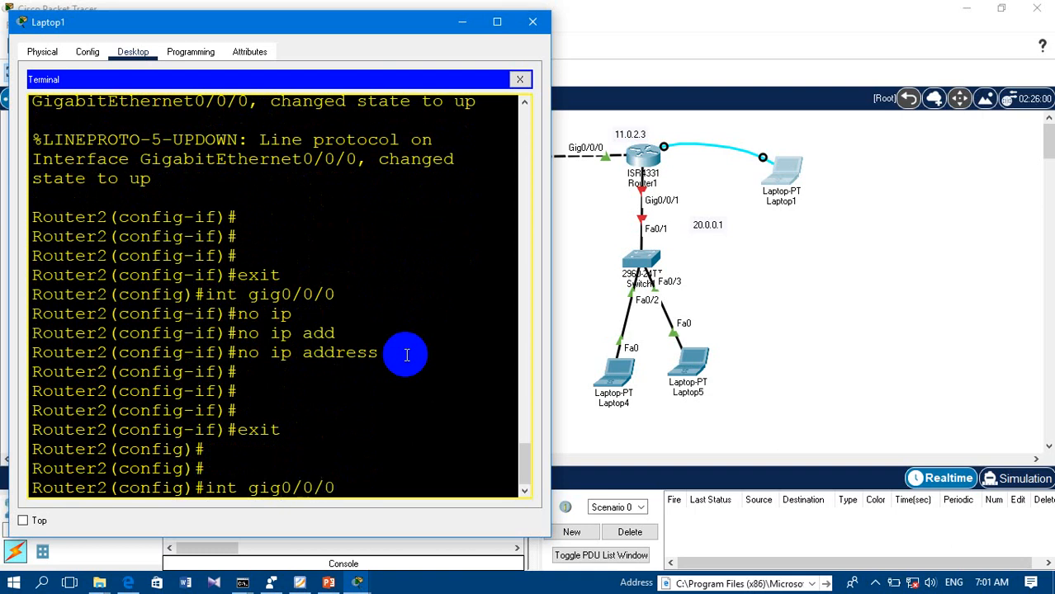
key(Return)
text(ip add)
key(Tab)
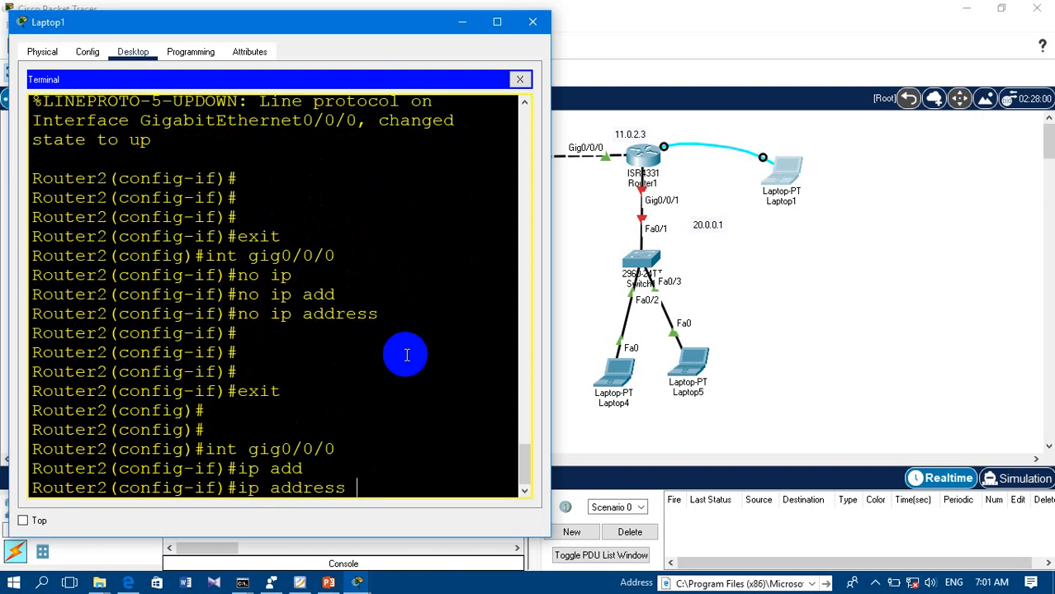
text(2.)
key(BackSpace)
key(BackSpace)
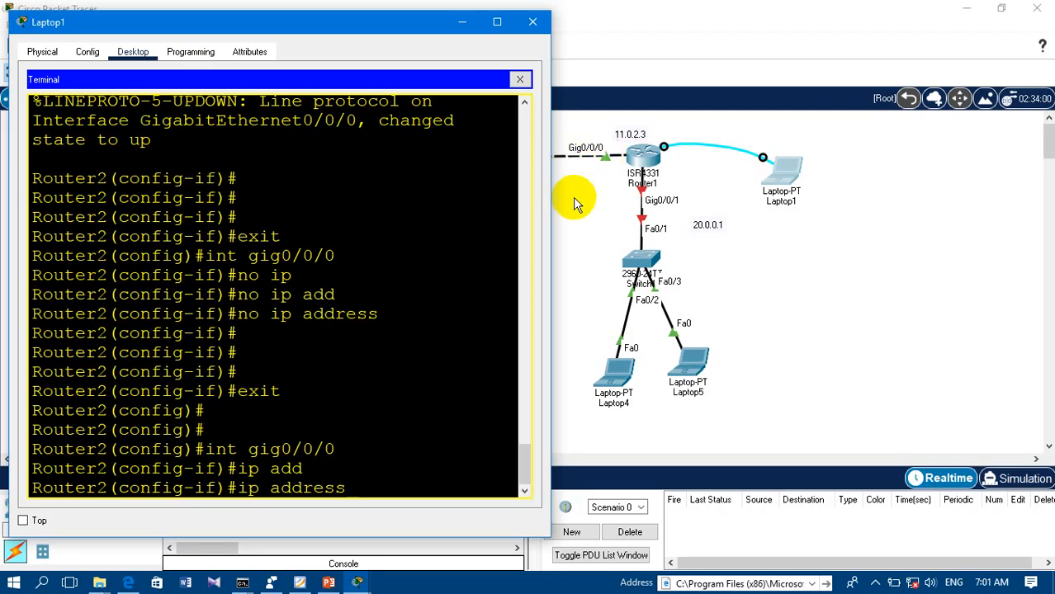
text(11.0.2.3 255.)
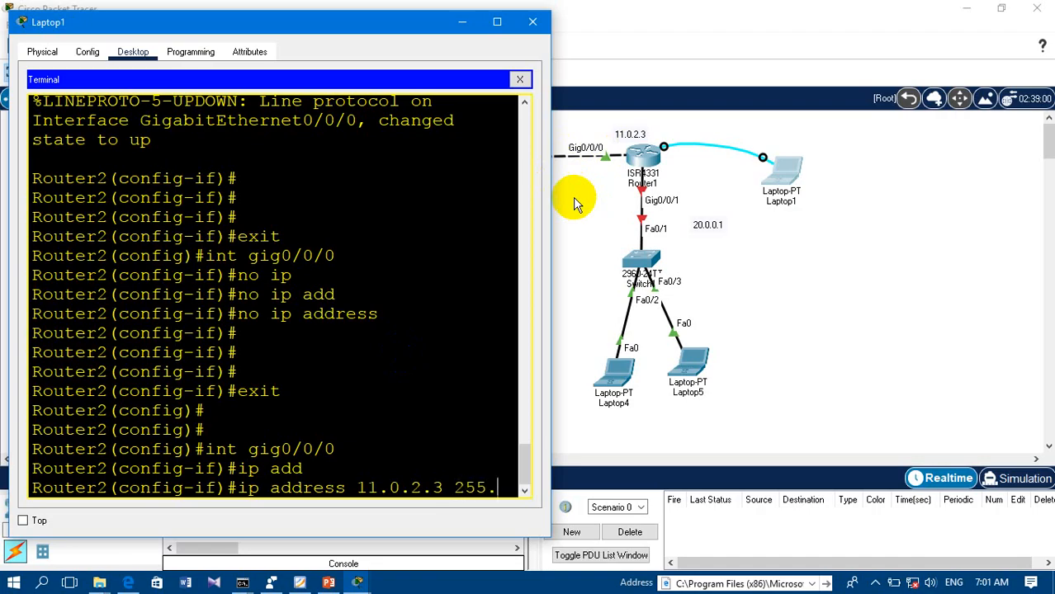
text(0.0.0.)
key(Return)
Issue no shutdown again on gig0/0/0 and exit to global configuration mode.
text(n)
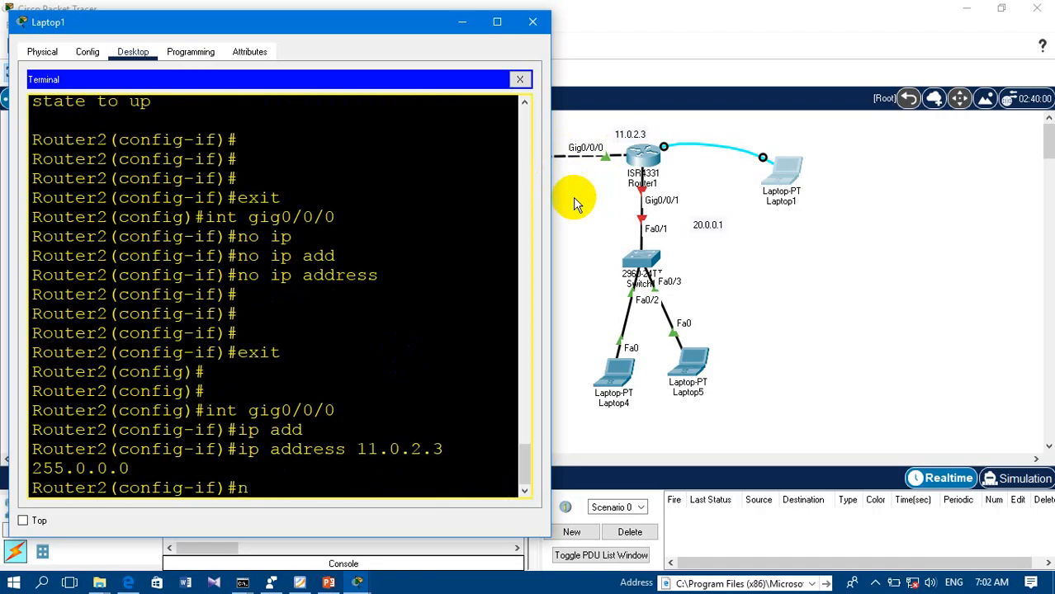
text(o sh)
key(Tab)
key(Return)
key(Return)
key(Return)
key(Return)
key(Return)
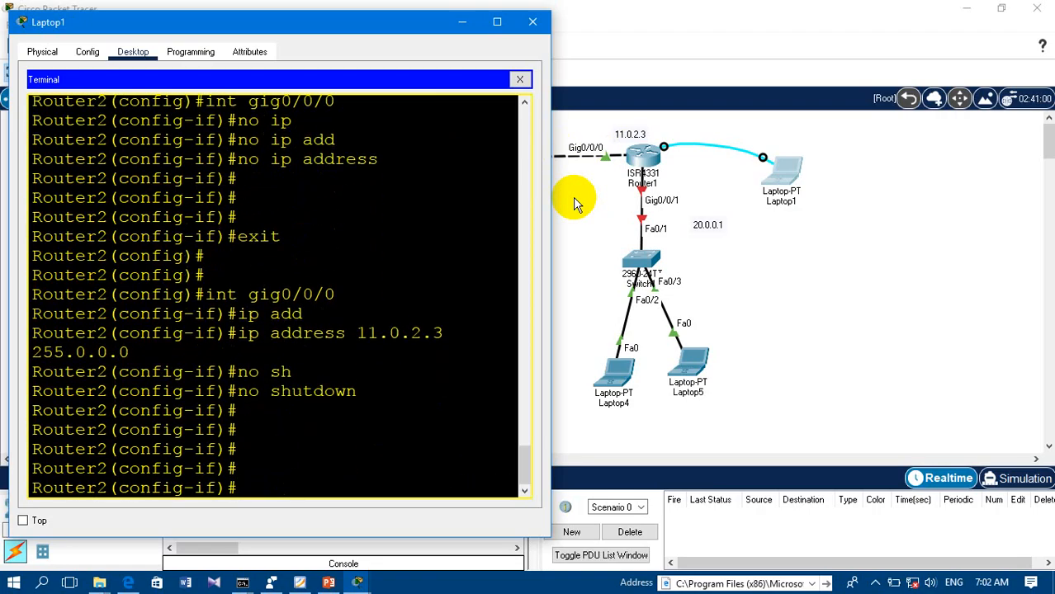
text(exit)
key(Return)
key(Return)
key(Return)
key(Return)
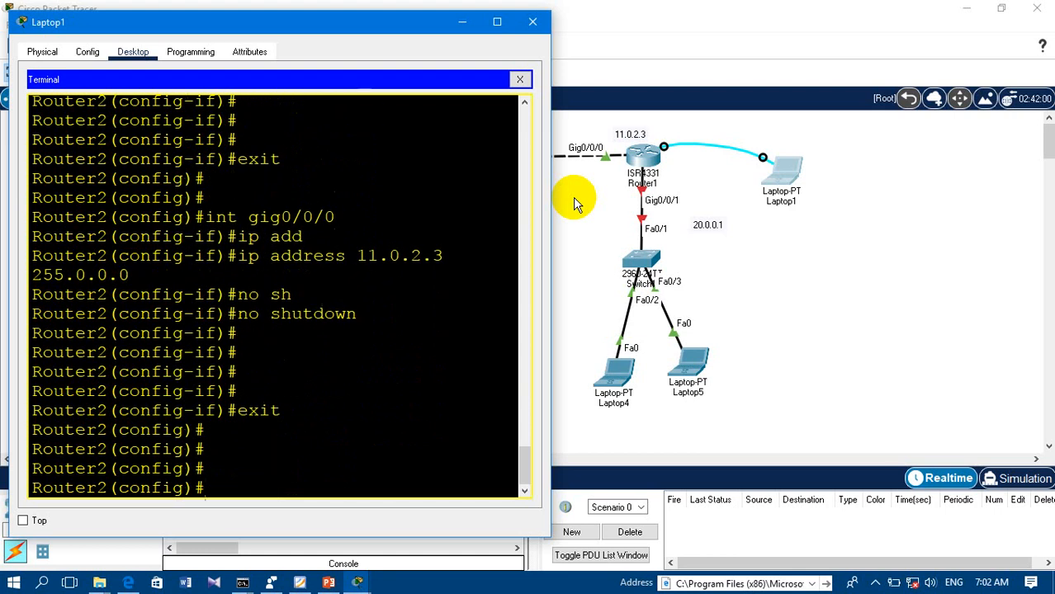
Assign IP address 20.0.0.1 with subnet mask 255.0.0.0 to Router2's gig0/0/1 interface.
text(int gig0/09)
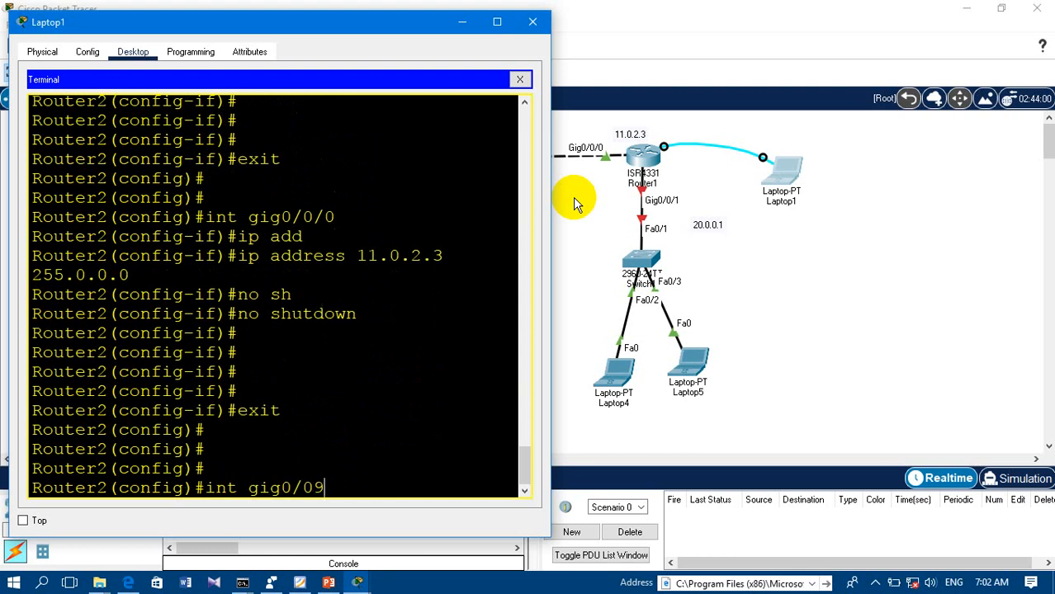
key(BackSpace)
text(/1)
key(Return)
text(ip add)
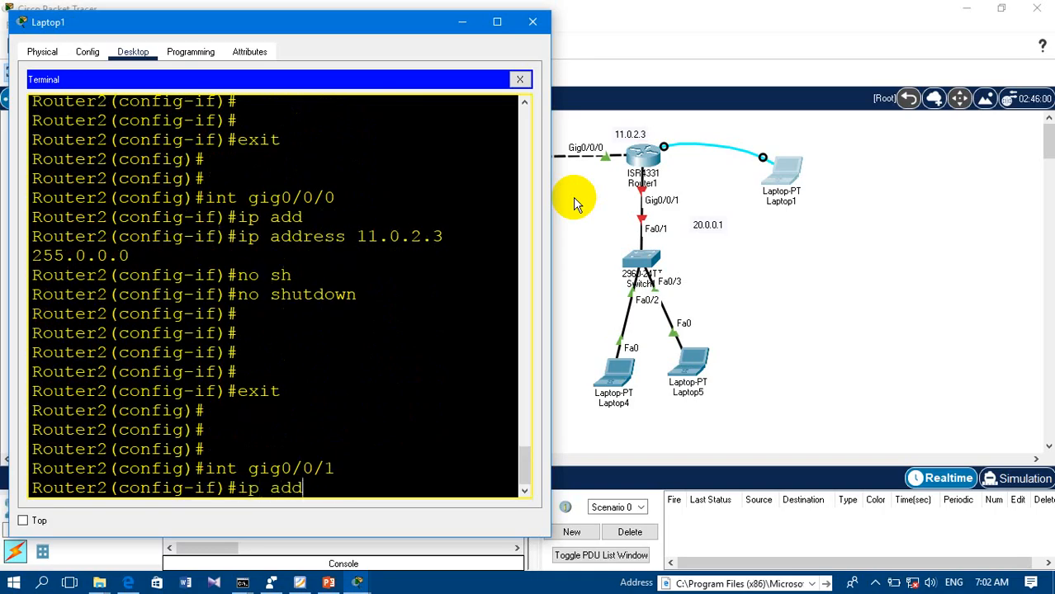
key(Tab)
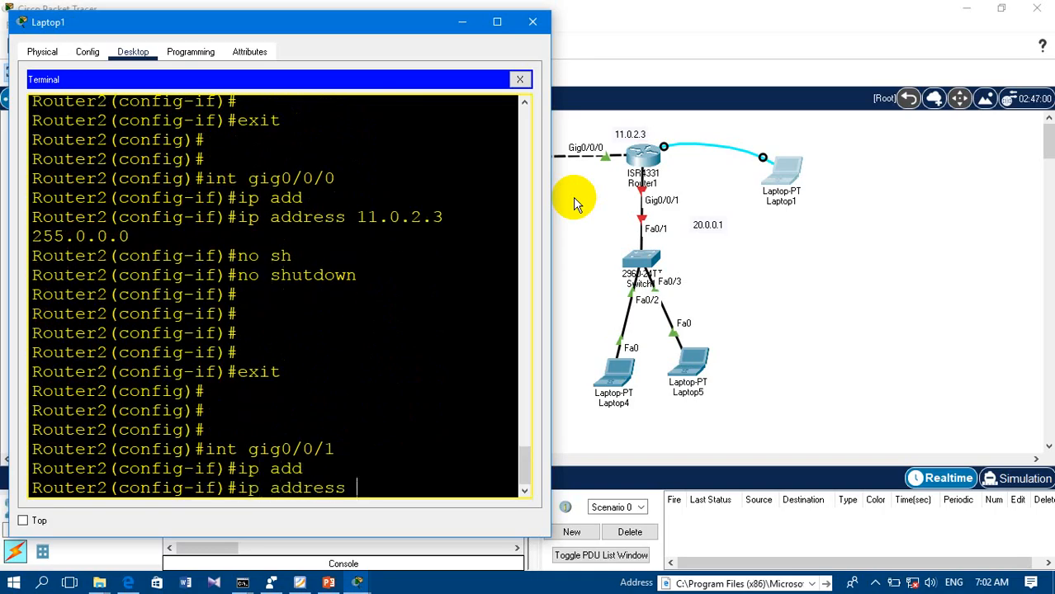
text(20.0.0.1 255.0.0)
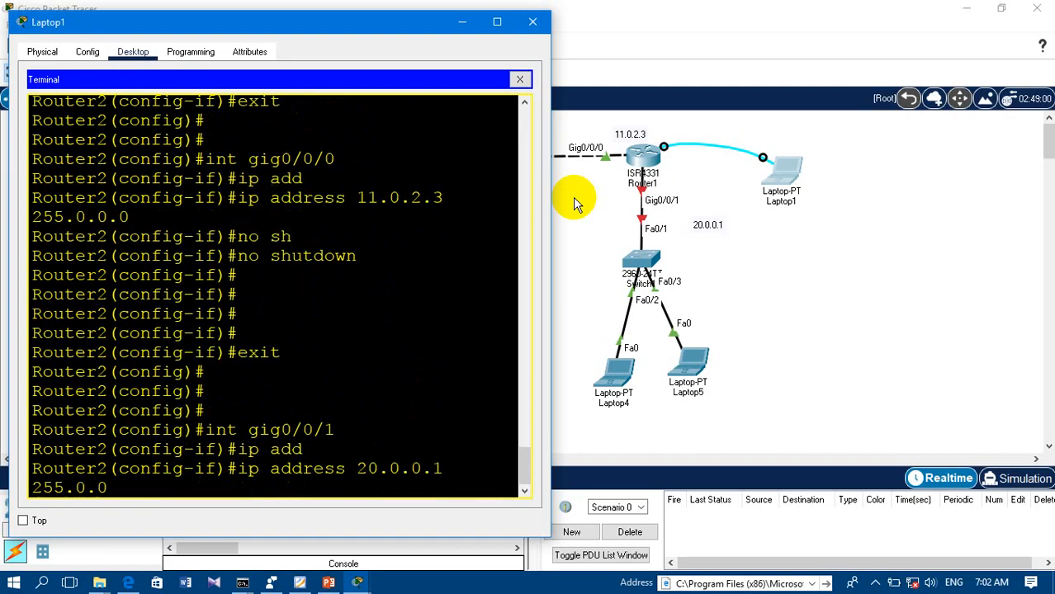
text(.0)
key(Return)
Enable the gig0/0/1 interface with no shutdown and close Laptop1's window.
text(no)
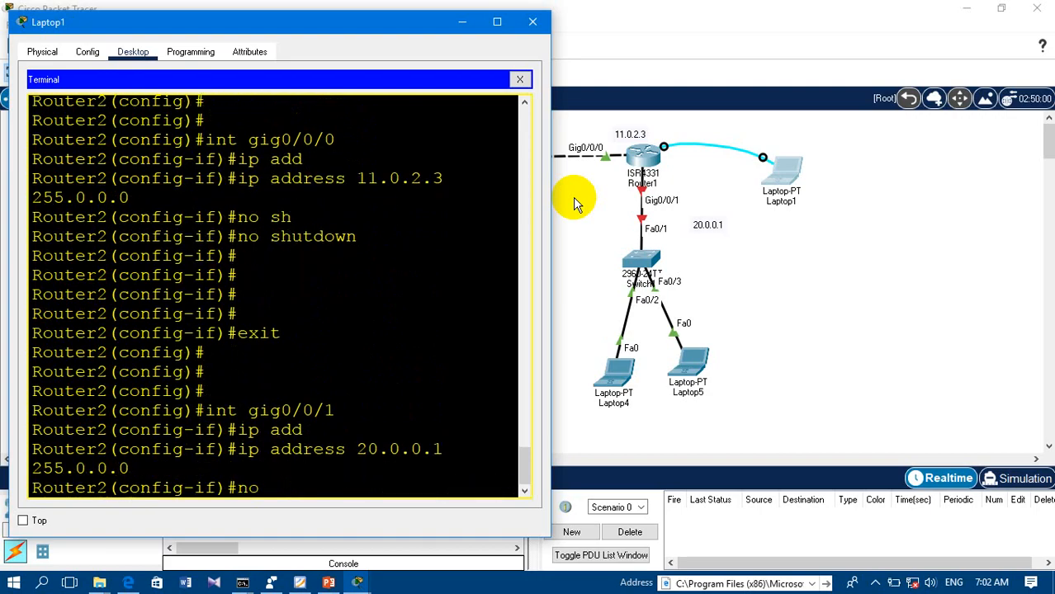
text( sh)
key(Tab)
key(Return)
key(Return)
key(Return)
key(Return)
key(Return)
key(Return)
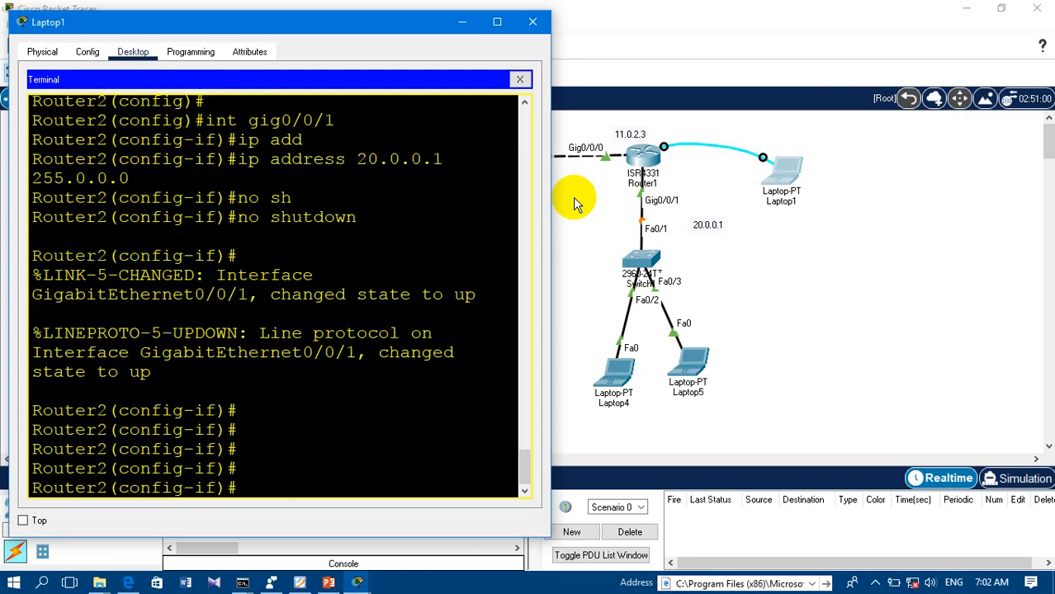
click(532, 22)
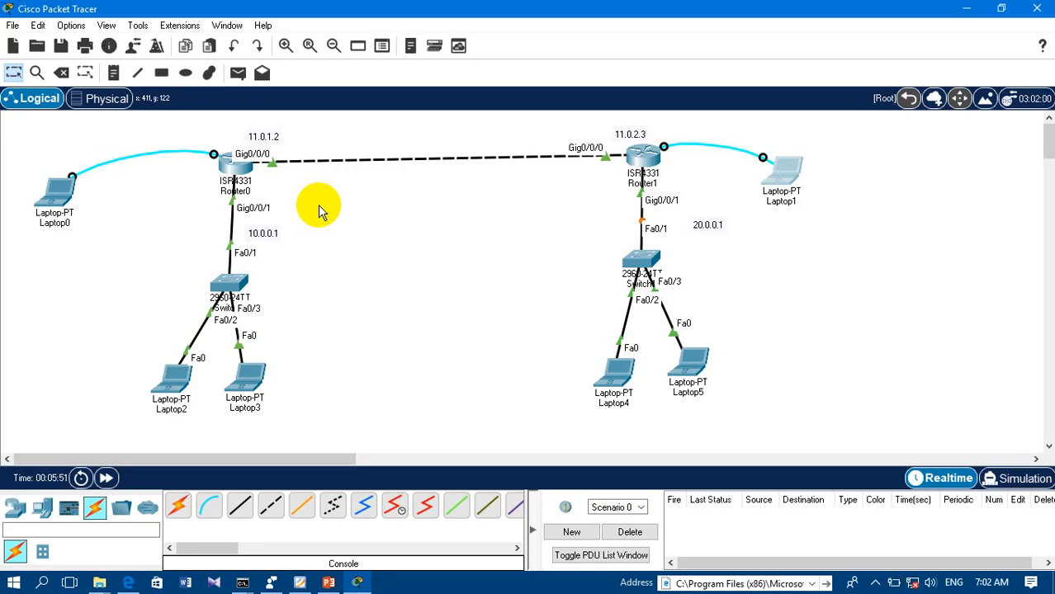
Open a terminal session to Router0 from Laptop0, accepting the default port configuration.
click(53, 183)
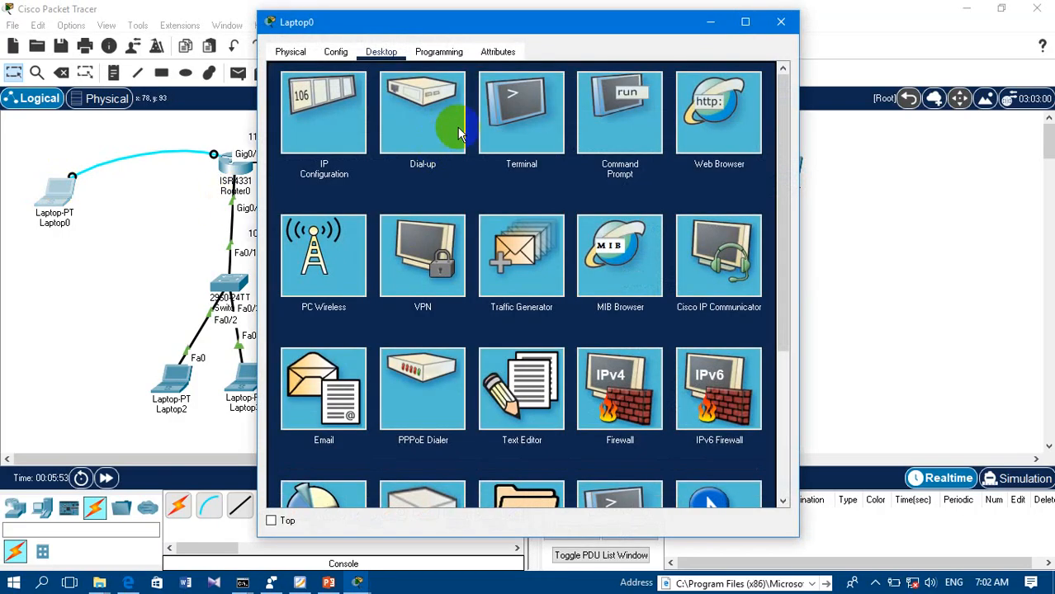
click(497, 125)
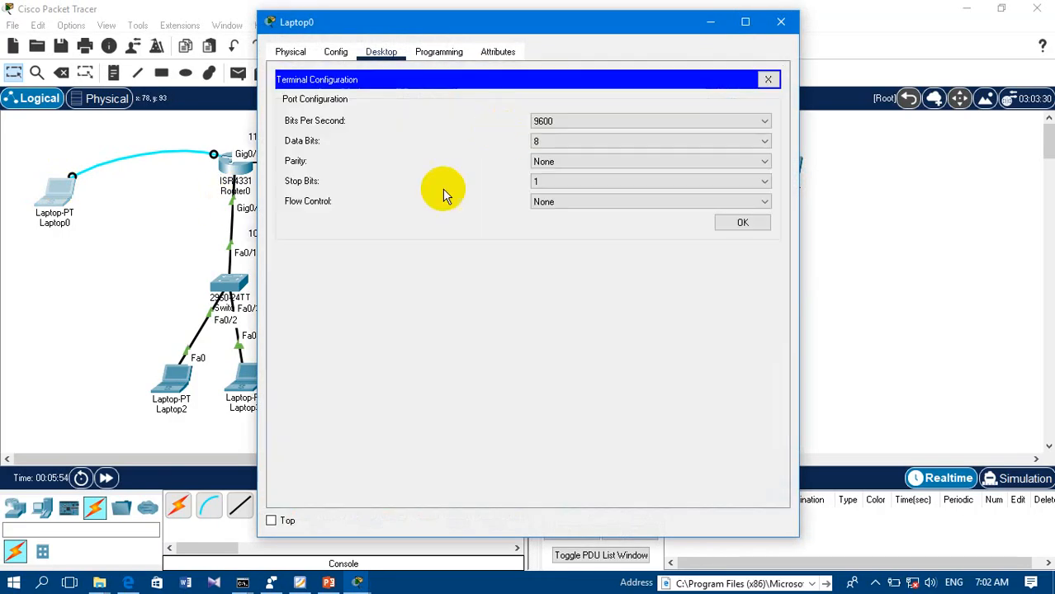
click(743, 220)
key(Return)
key(Return)
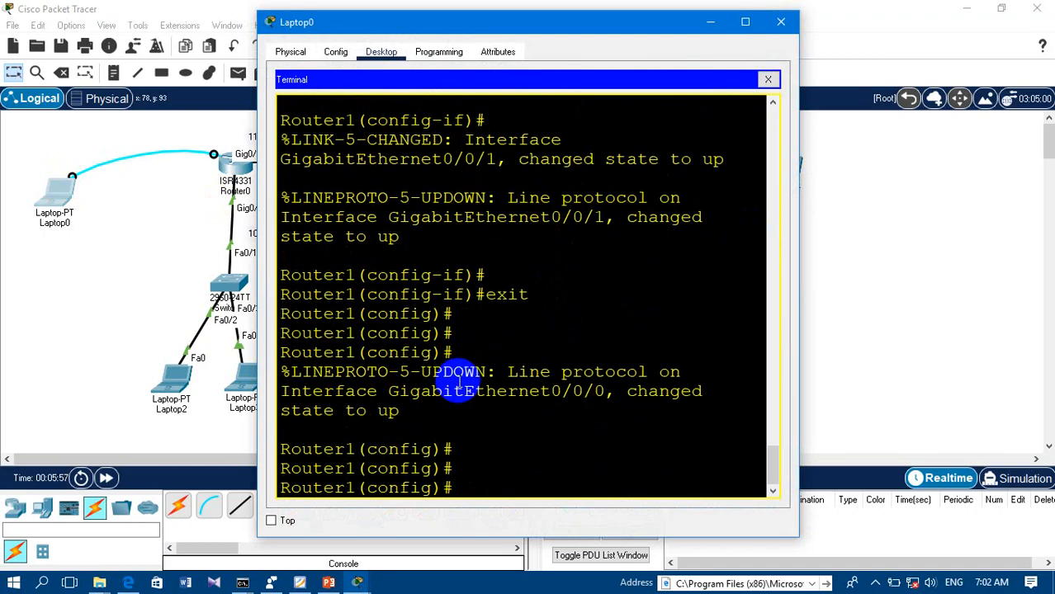
Display Router1's routing table with do show ip route and examine its directly connected network entries.
text(do shwo ip)
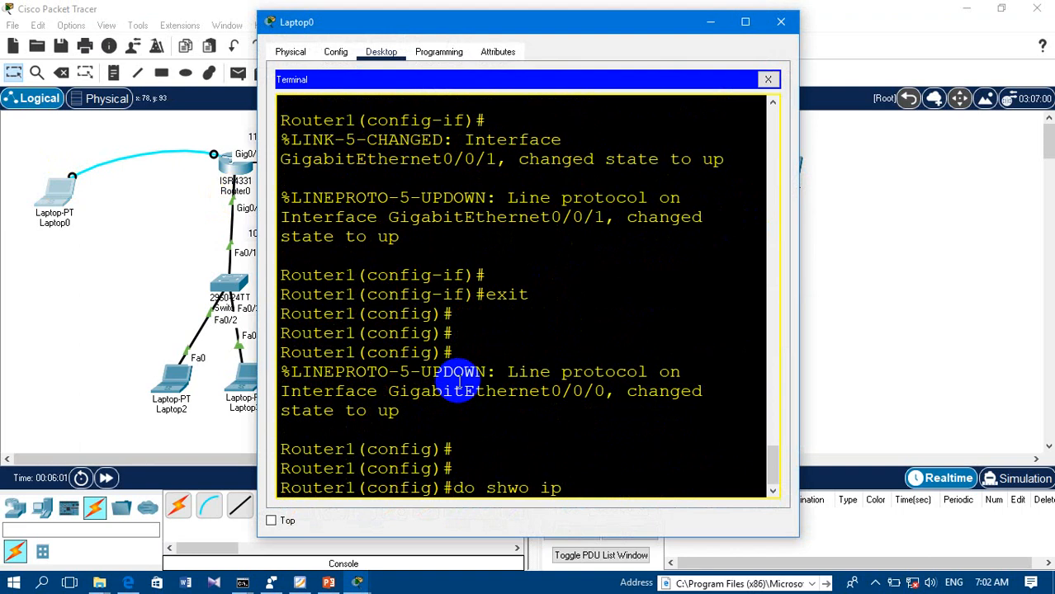
text( route)
key(Return)
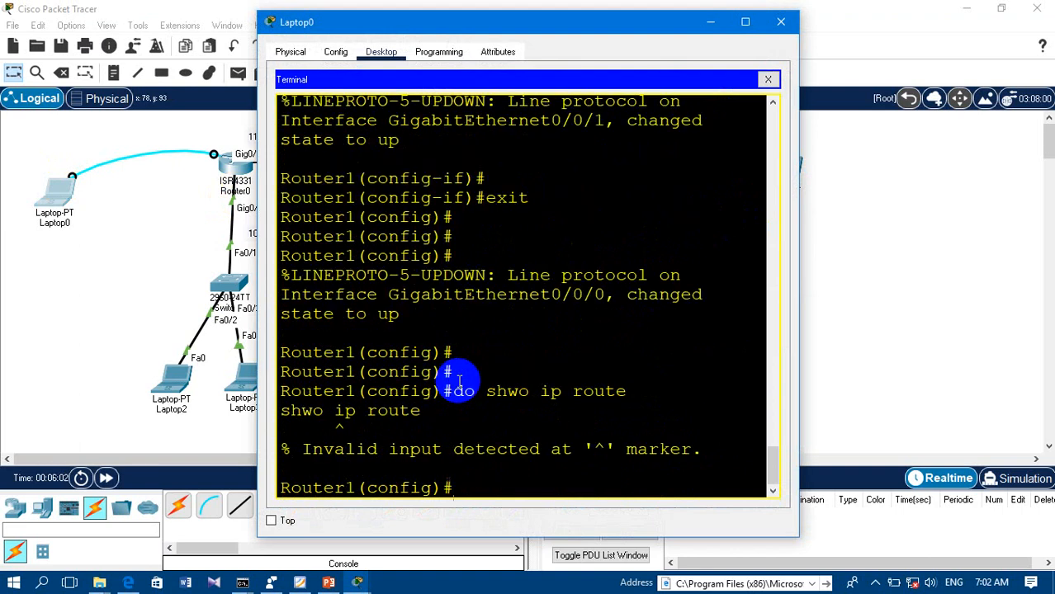
text(s)
key(BackSpace)
text(do shw)
key(BackSpace)
text(ow)
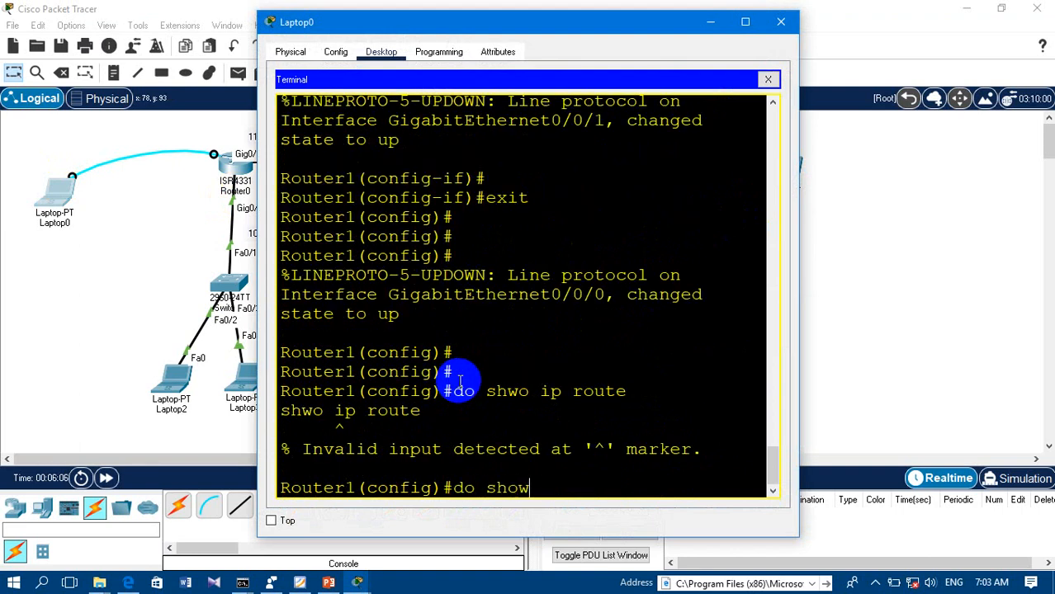
text( ip rout)
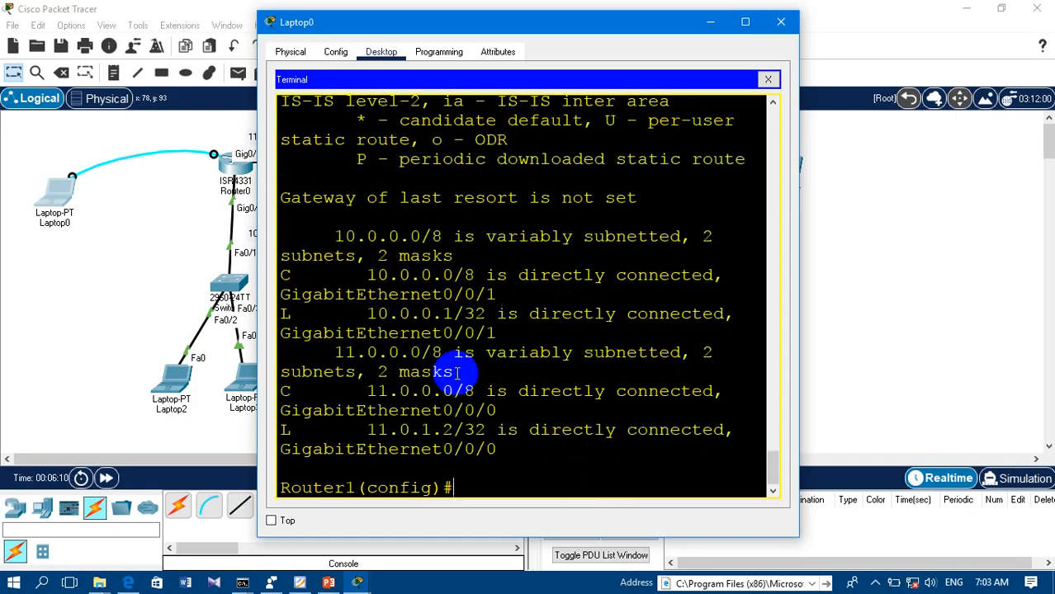
drag(497, 450, 266, 256)
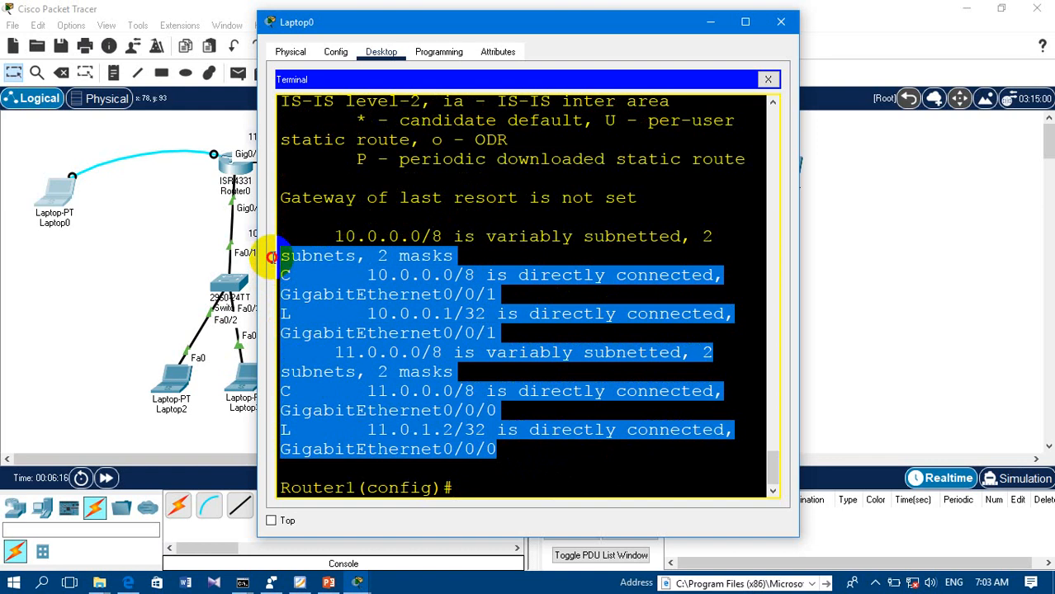
click(460, 510)
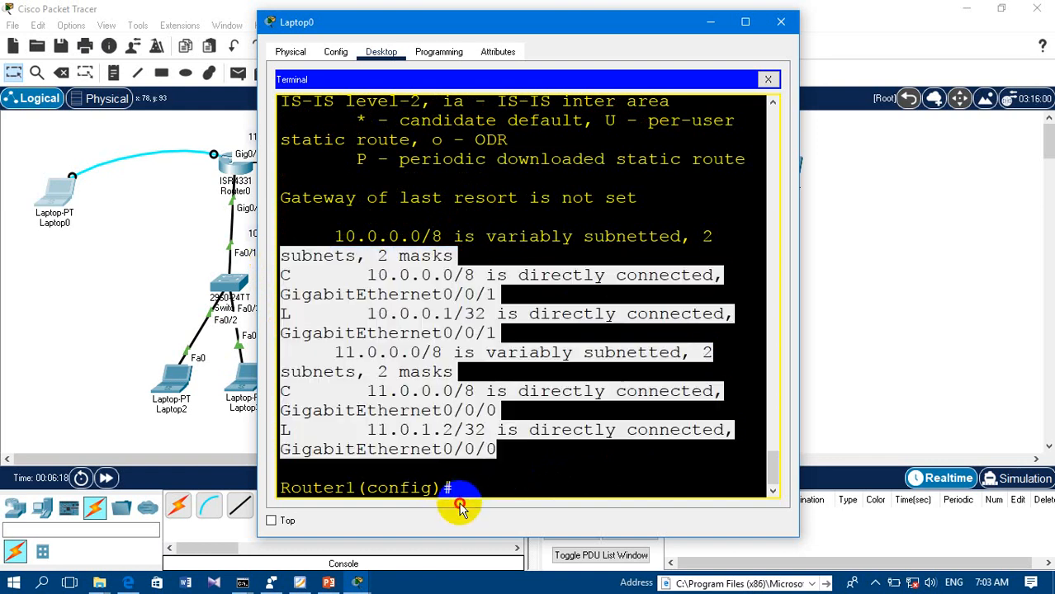
click(467, 489)
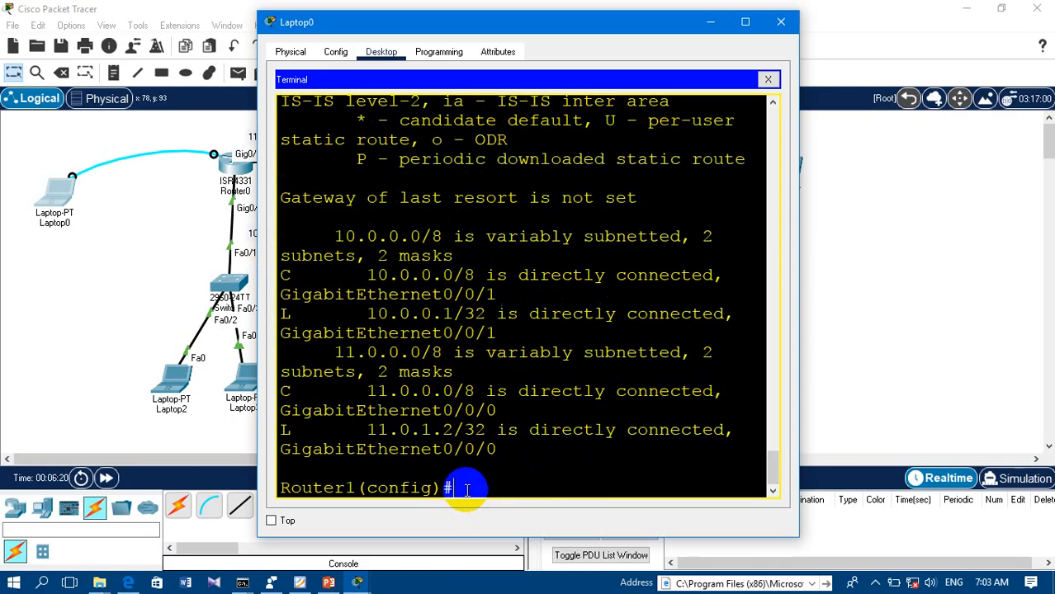
Enter RIP configuration mode on Router1 with the router rip command.
text(routee)
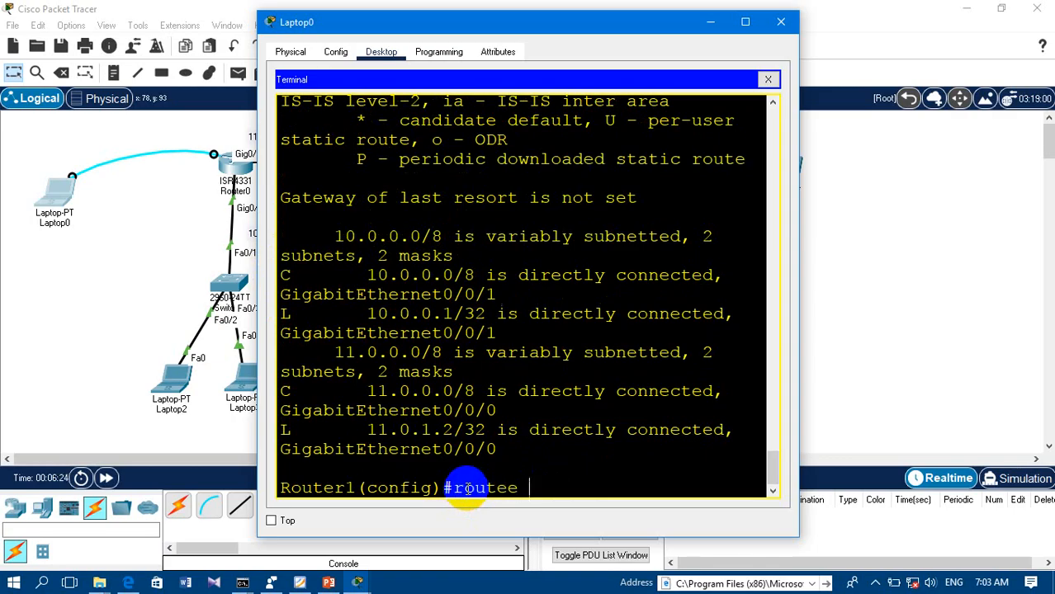
key(BackSpace)
key(BackSpace)
text(r)
key(Tab)
text(ri)
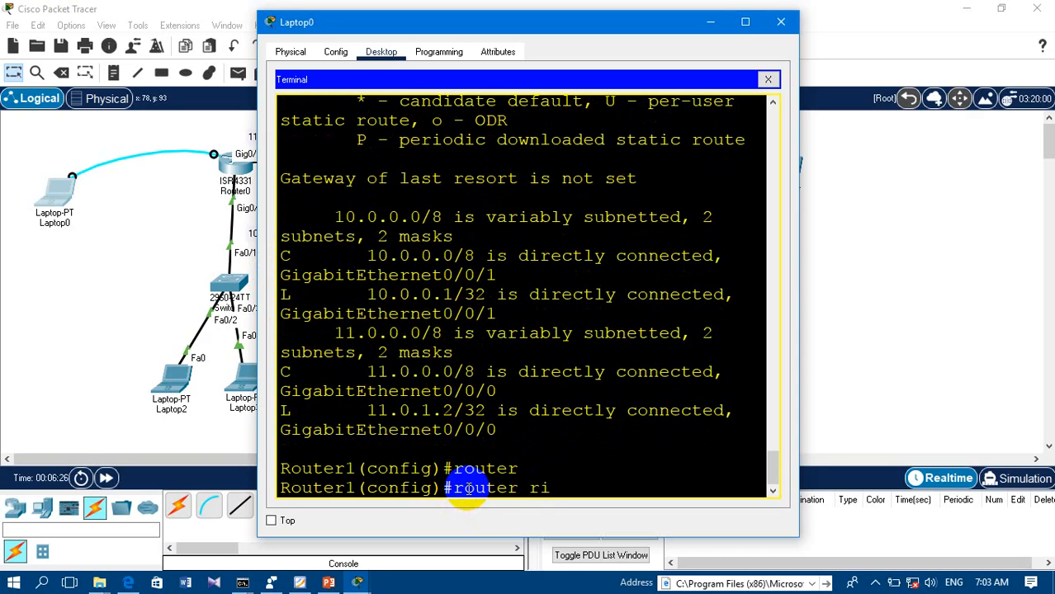
key(Tab)
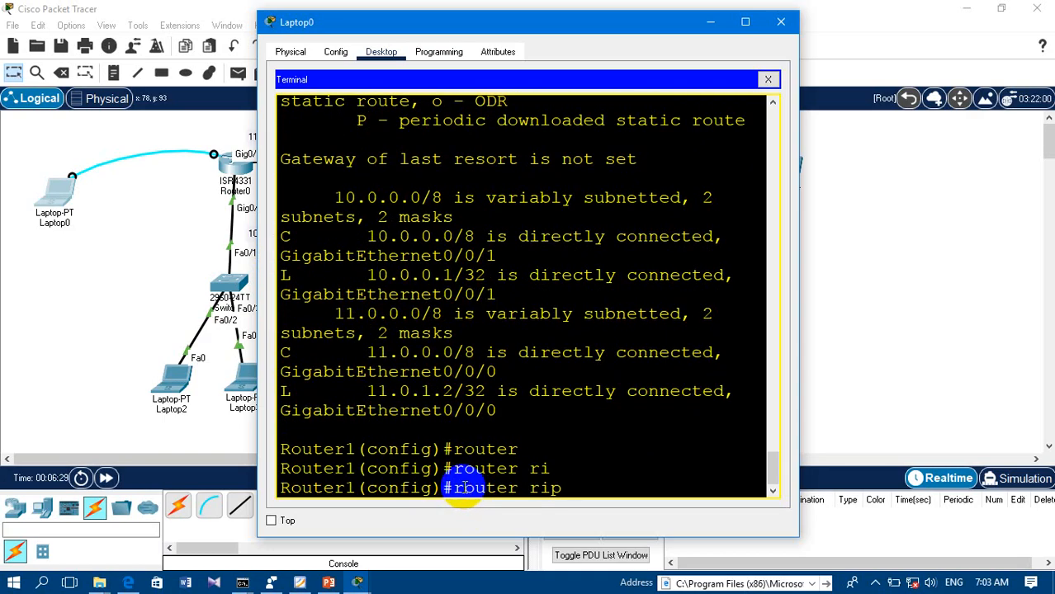
key(Return)
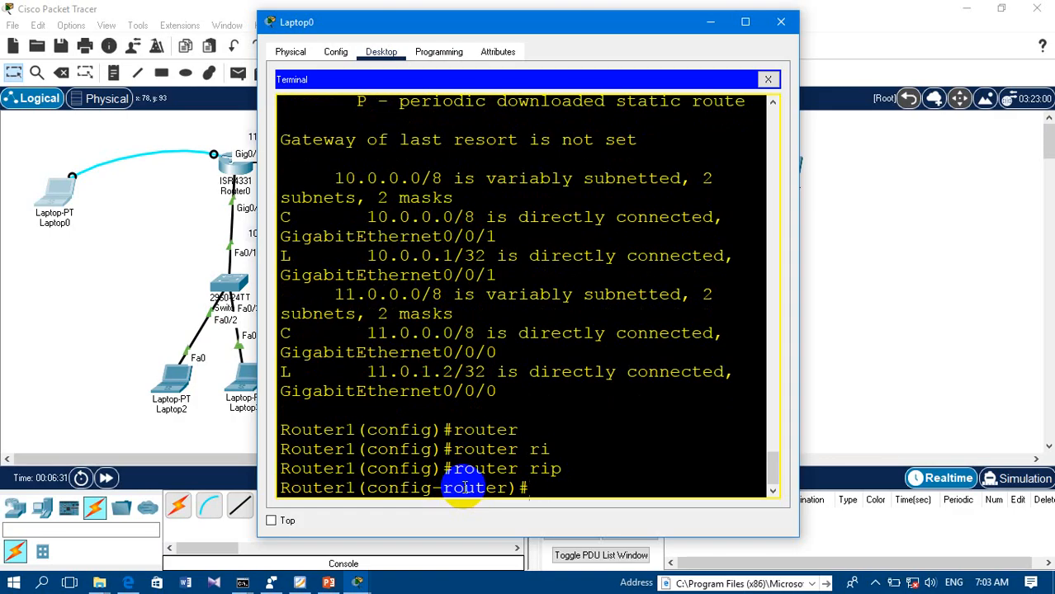
Advertise network 11.0.1.0 in Router1's RIP process.
text(ne)
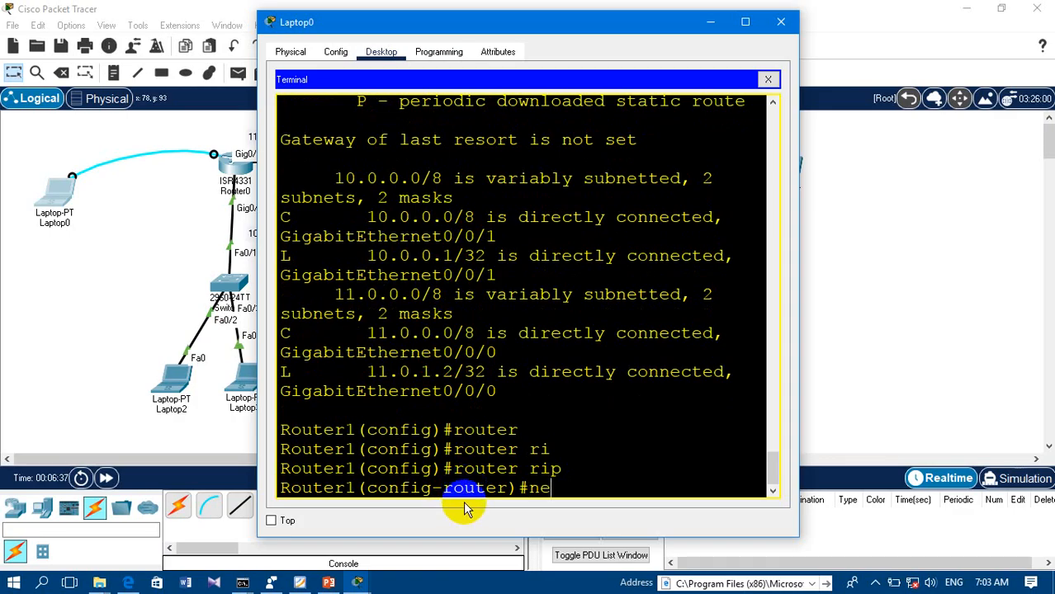
key(Tab)
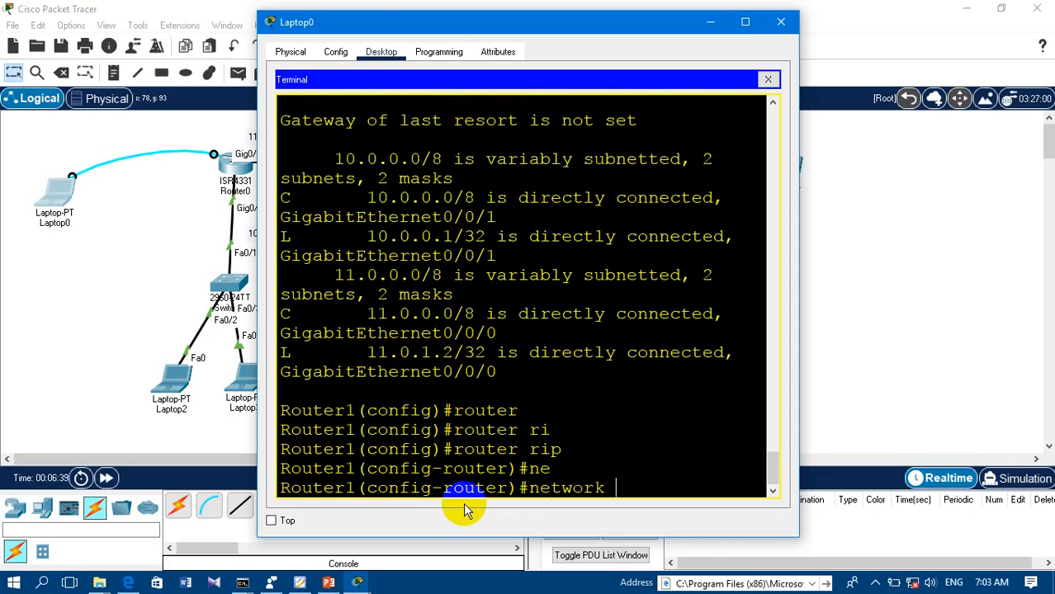
text(11.0.)
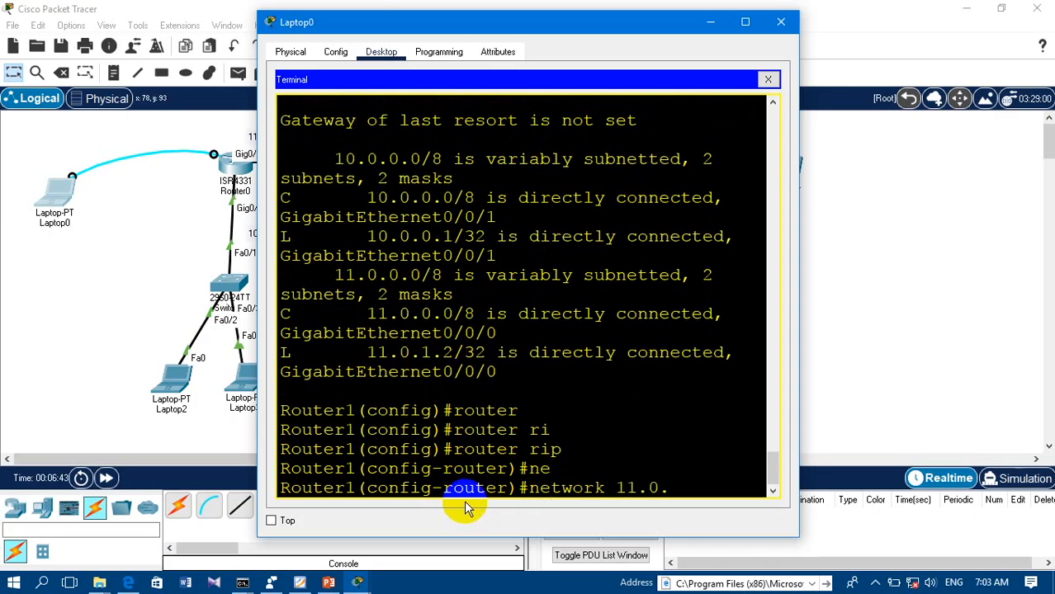
text(1.0)
key(Return)
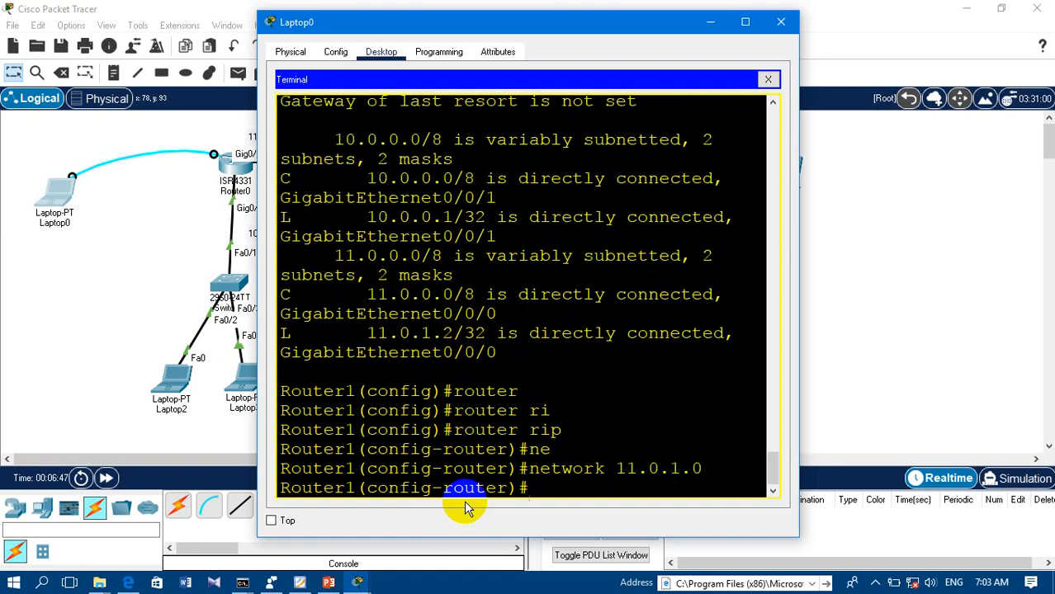
Advertise network 10.0.0.0 in Router1's RIP process.
text(ne)
key(Tab)
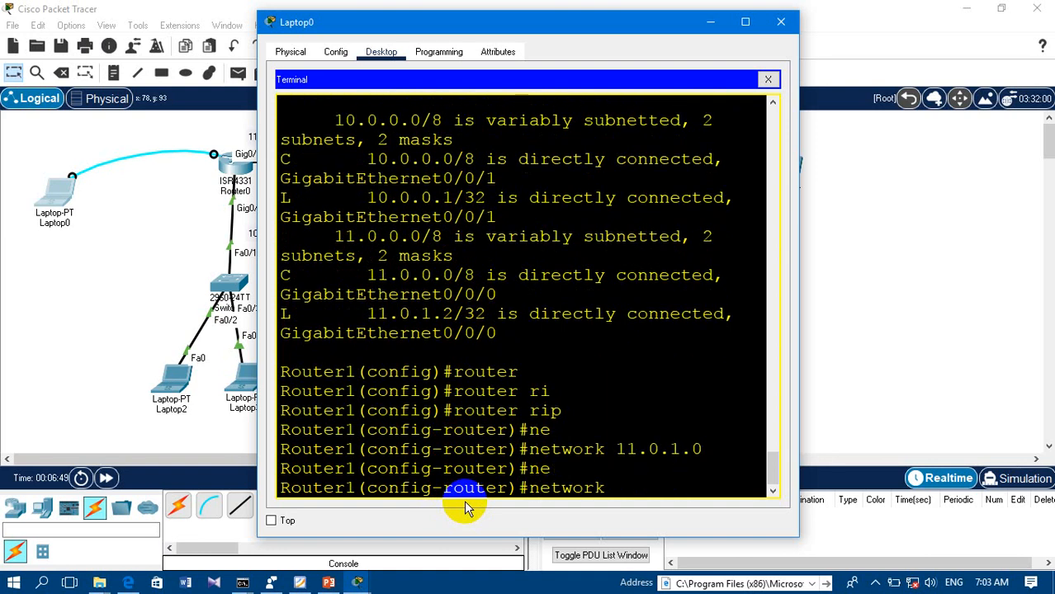
text(10.0.0.0)
key(Return)
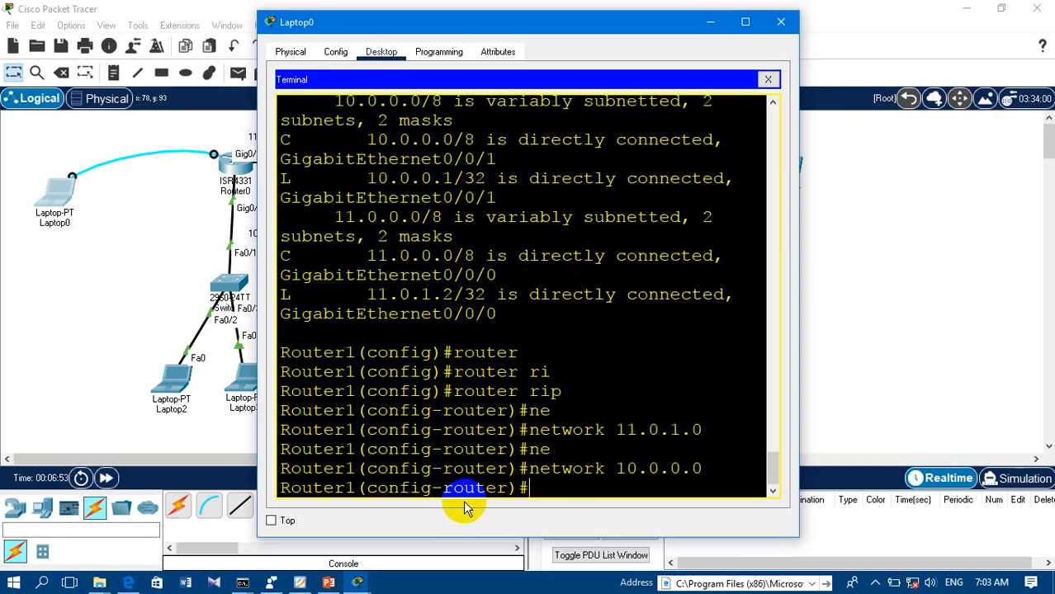
Set Router1's RIP to version 2, exit to global configuration mode and close Laptop0's window.
text(v)
key(Tab)
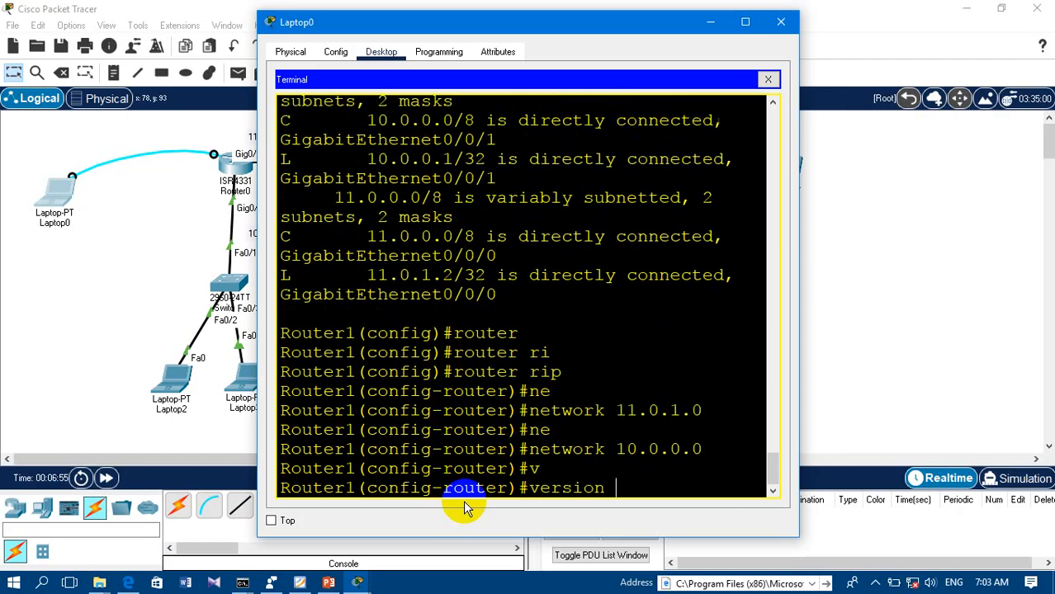
text(2)
key(Return)
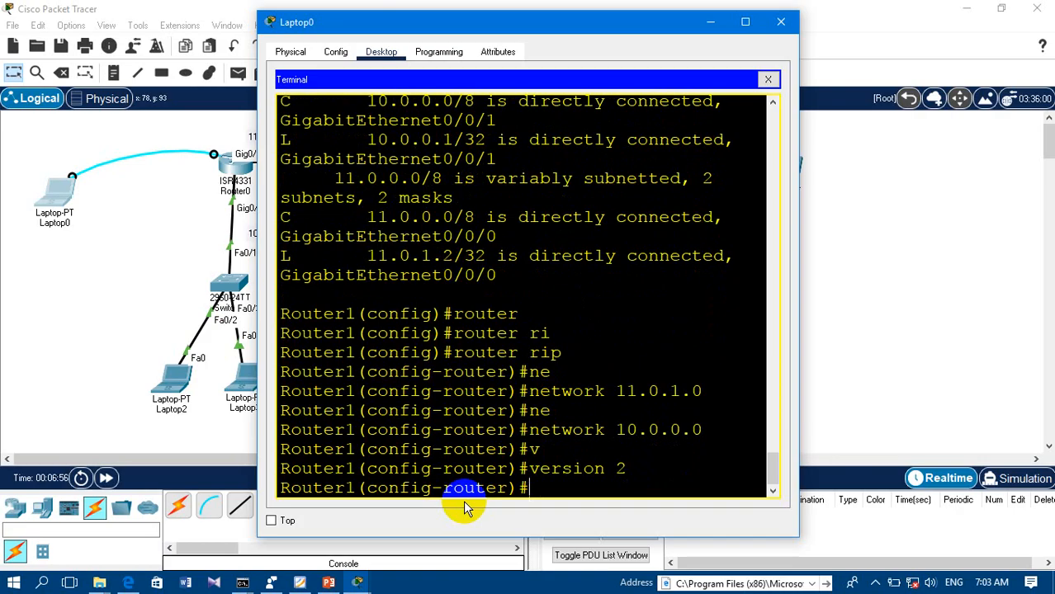
text(exit)
key(Return)
key(Return)
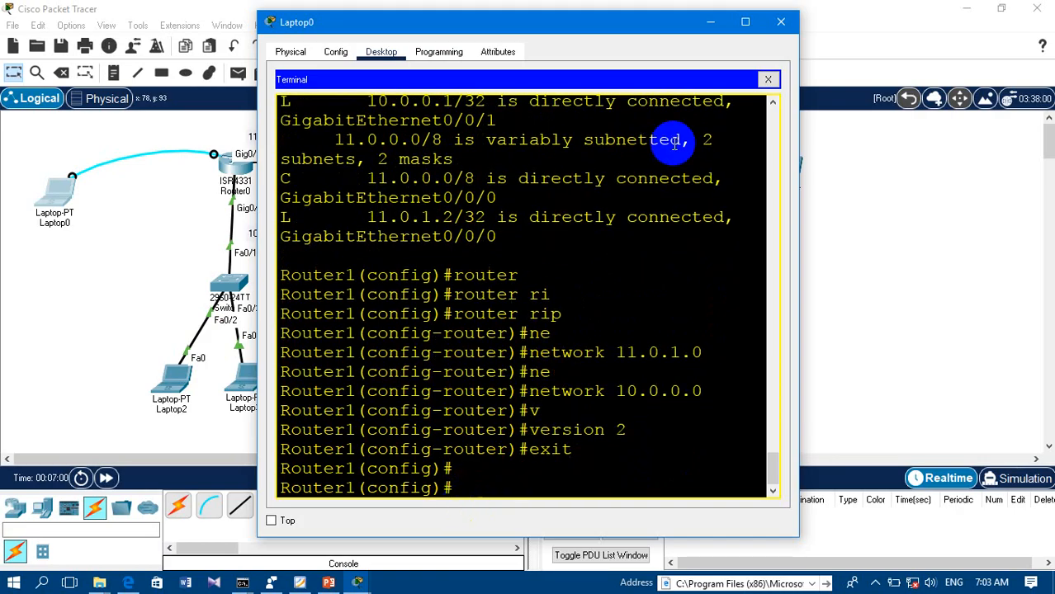
click(778, 22)
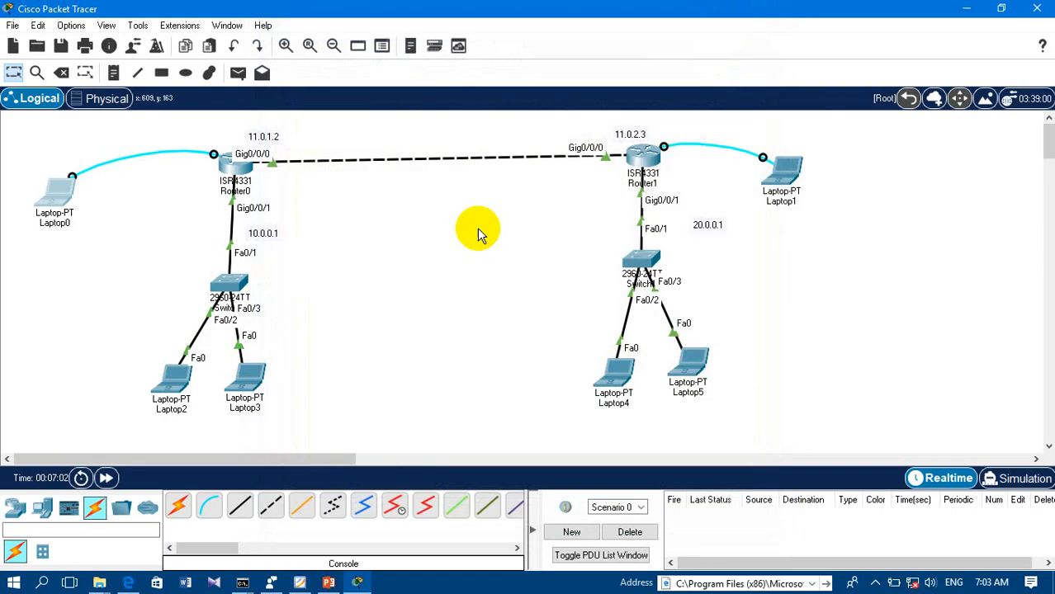
Open a terminal session to Router2 from Laptop1, accepting the default port configuration, and bring up its command prompt.
click(783, 181)
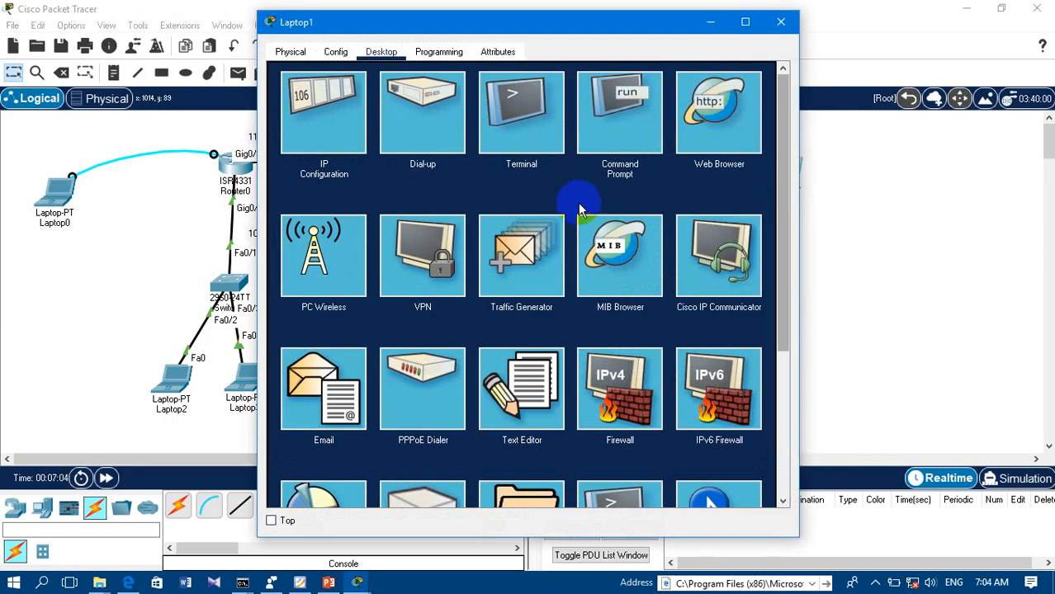
click(485, 126)
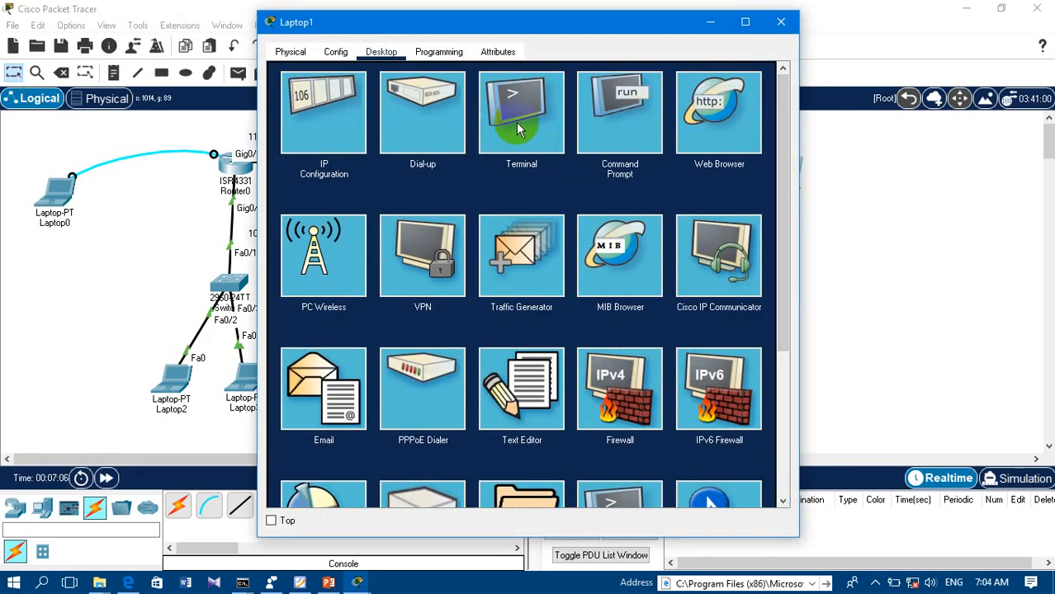
click(740, 224)
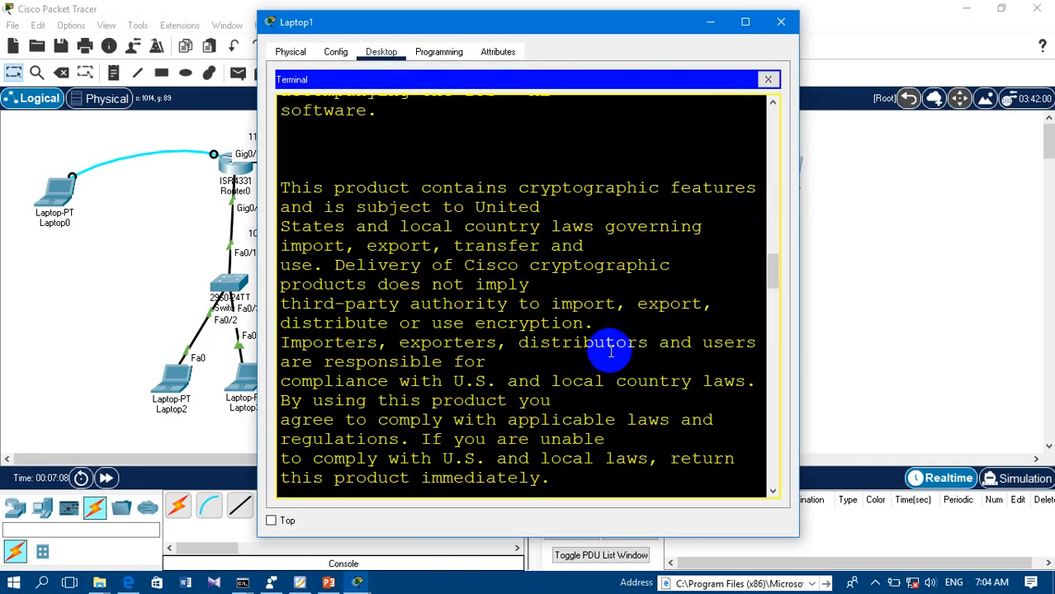
key(Return)
key(Return)
key(Return)
key(Return)
key(Return)
key(Return)
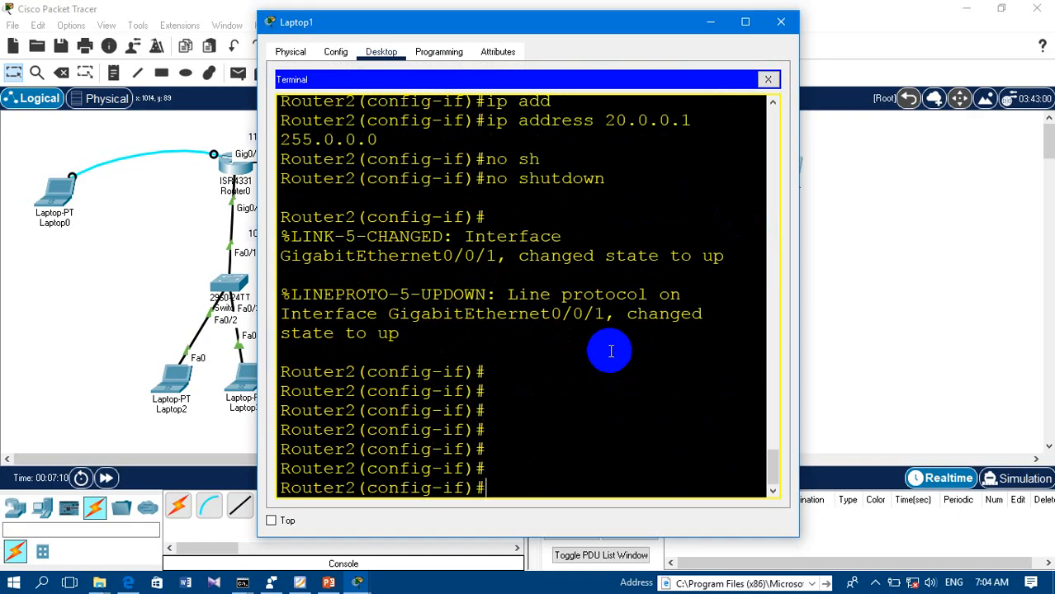
Exit interface configuration on Router2 and enter RIP configuration mode with router rip.
text(exit)
key(Return)
key(Return)
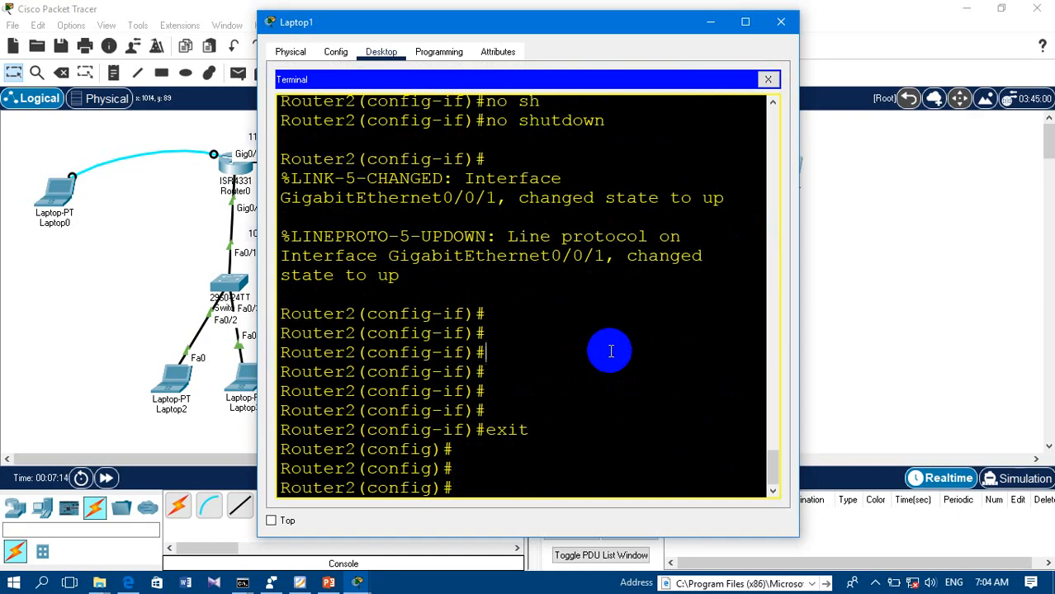
text(router)
key(Tab)
text(ri)
key(Tab)
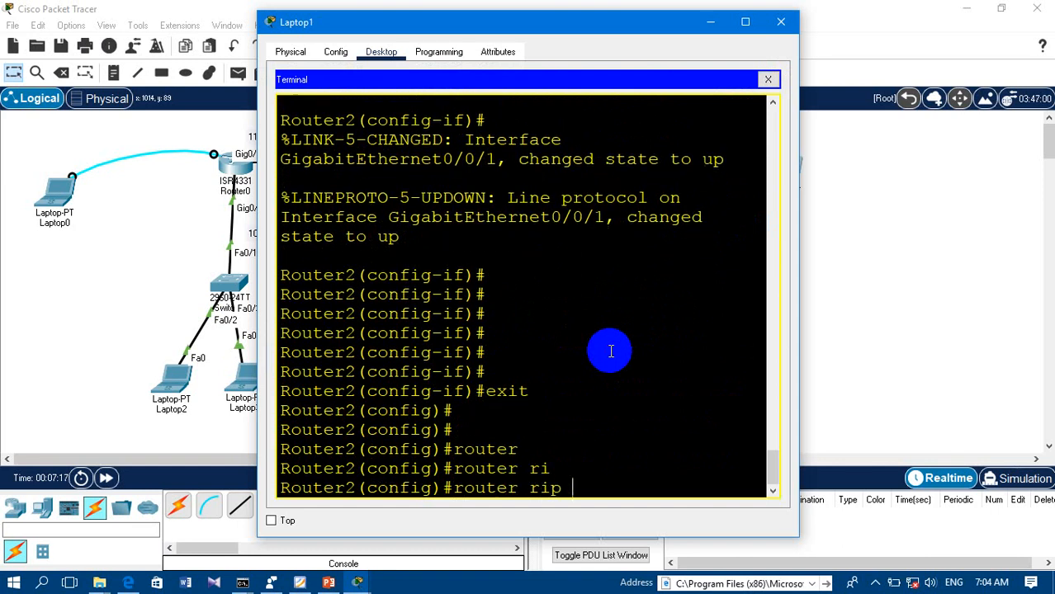
key(Return)
Advertise network 11.0.2.0 in Router2's RIP process.
text(net)
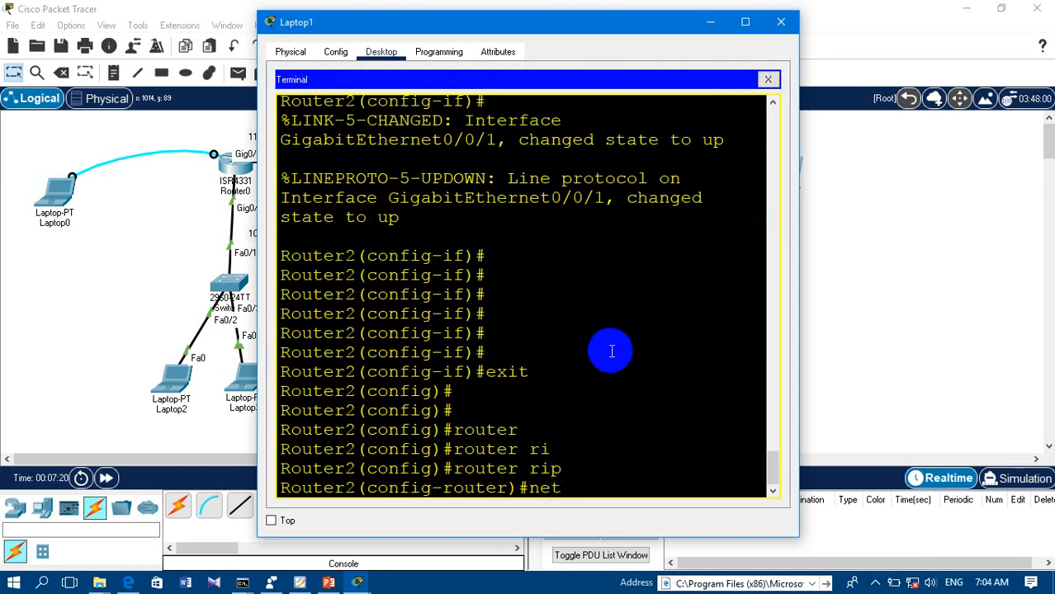
key(Tab)
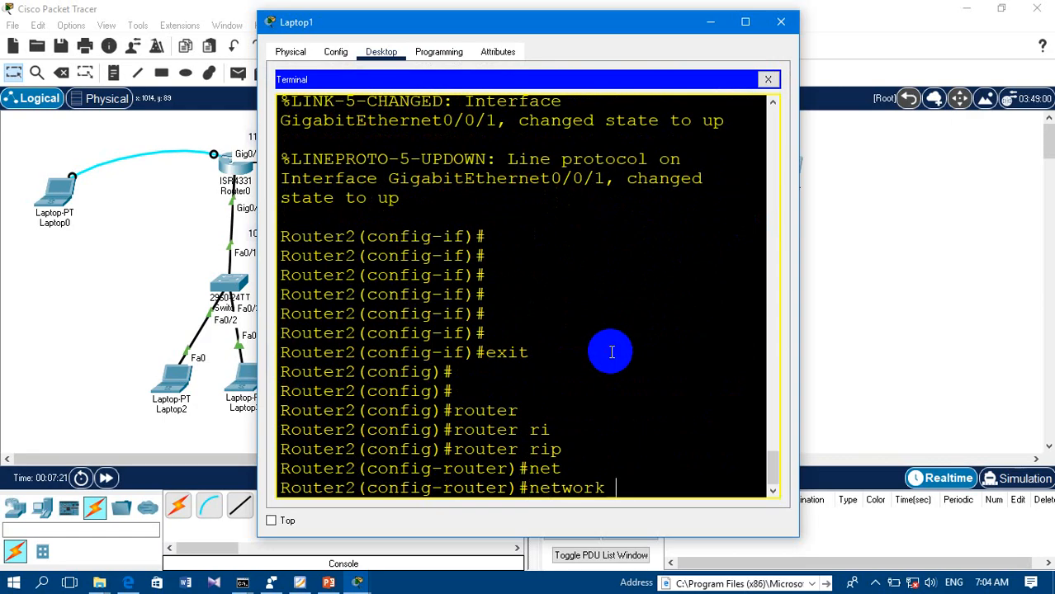
text(11.0.2.0)
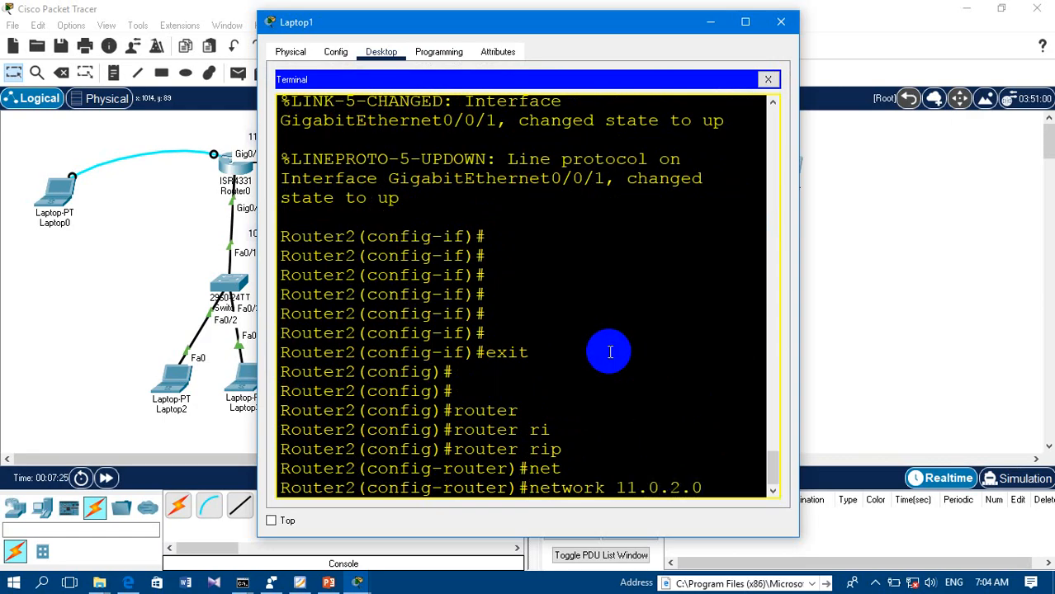
key(Return)
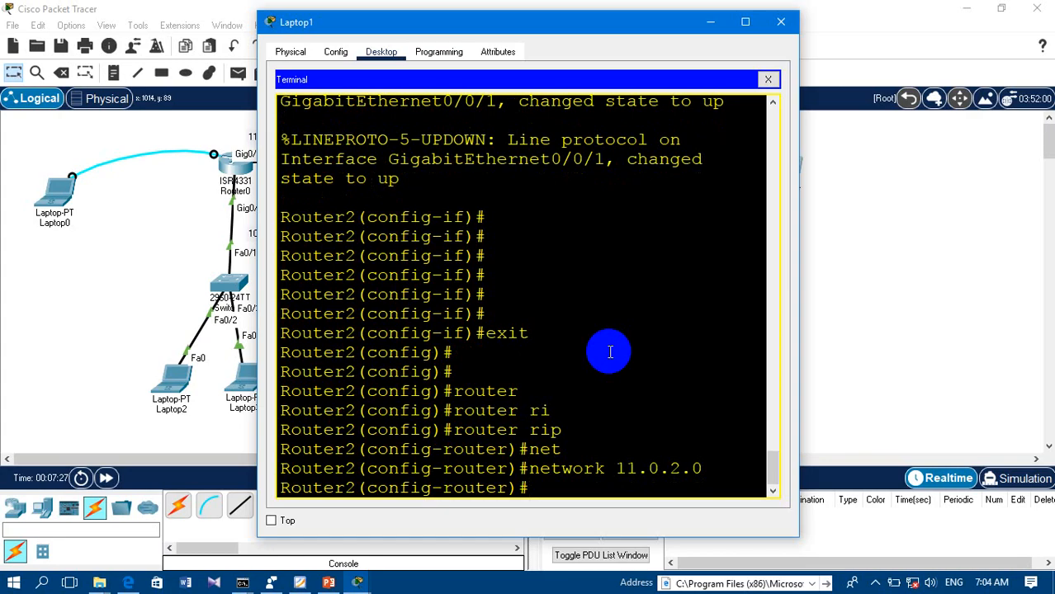
Advertise network 20.0.0.0 in Router2's RIP process, correcting the mistyped network address.
text(209)
key(BackSpace)
key(BackSpace)
key(BackSpace)
text(ne)
key(Tab)
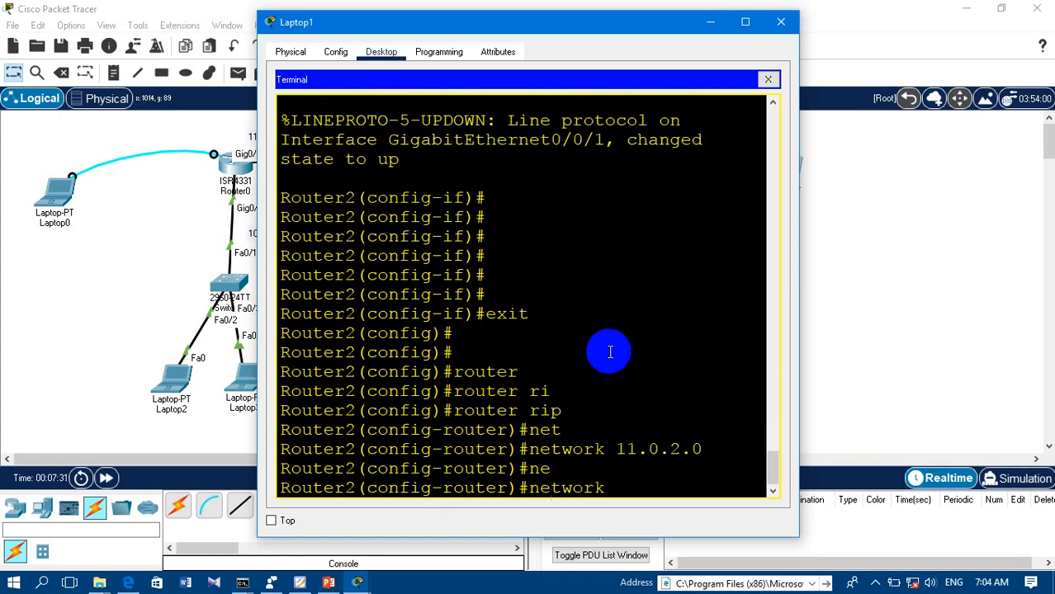
text(20.0.0.00)
key(Return)
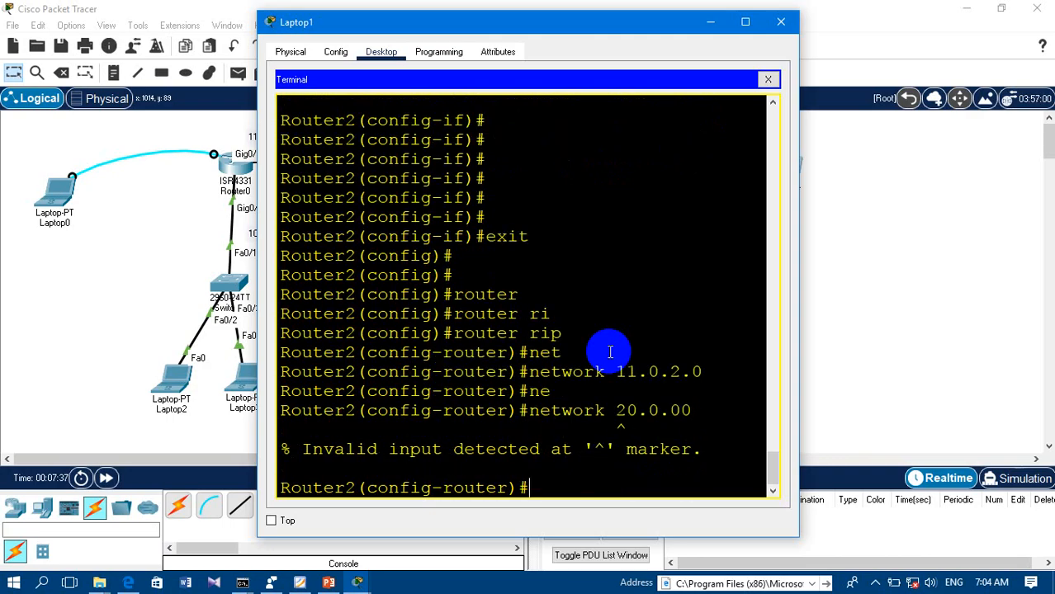
key(Up)
key(BackSpace)
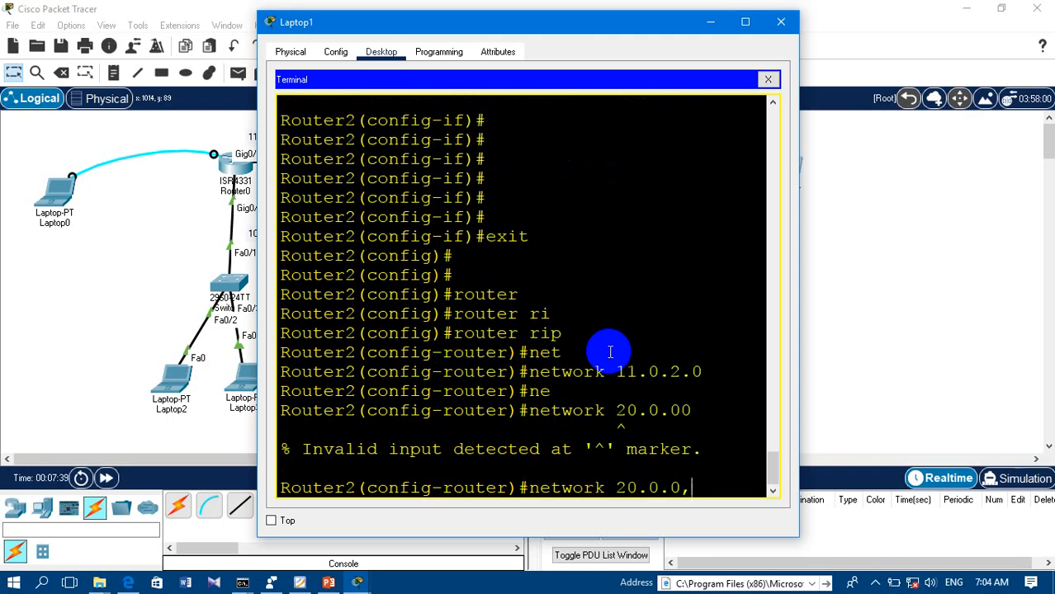
text(.0)
key(Return)
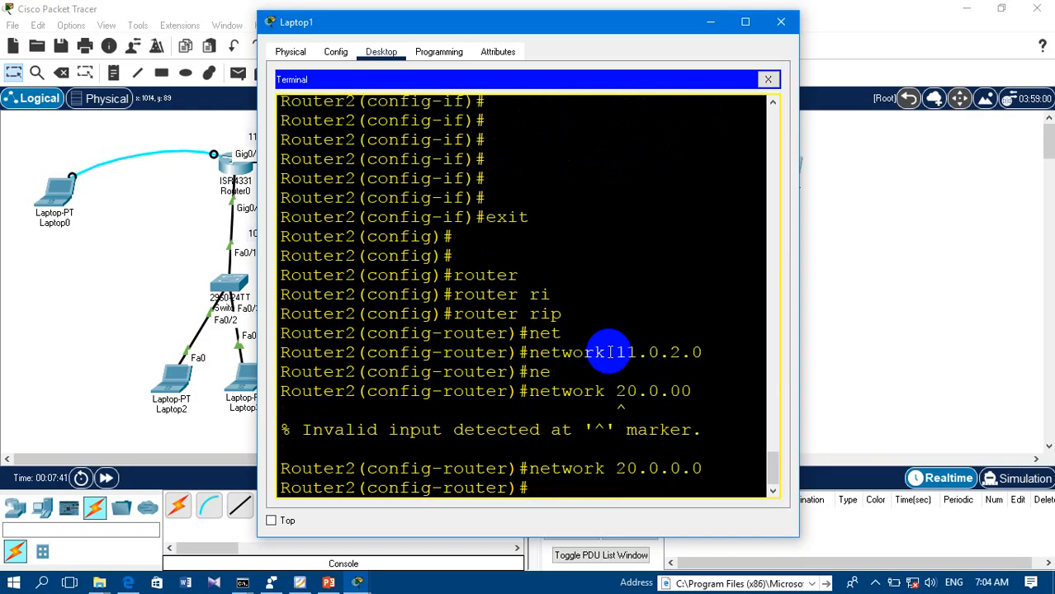
Set Router2's RIP process to version 2.
text(v)
key(Tab)
text(2)
key(Return)
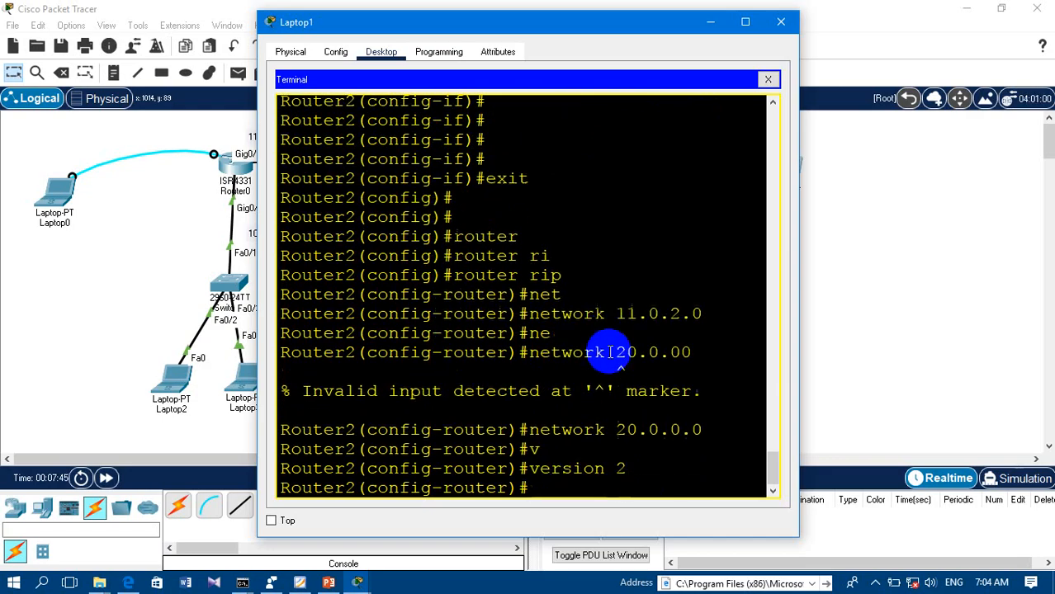
key(Return)
key(Return)
key(Return)
End configuration mode on Router2, save its configuration with wr, and close the Laptop1 window.
text(end)
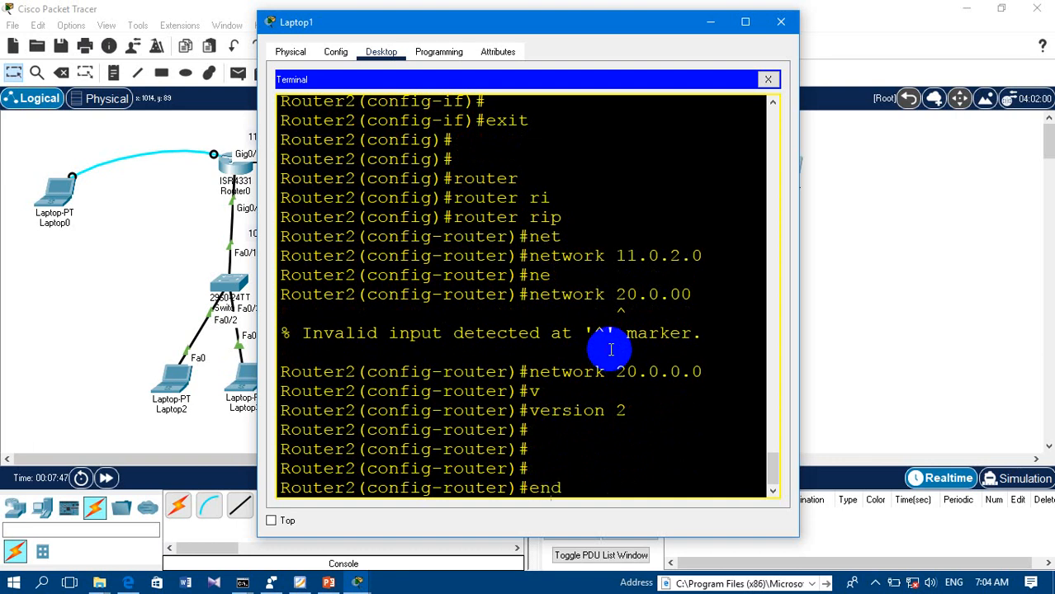
key(Return)
key(Return)
text(wr)
key(Return)
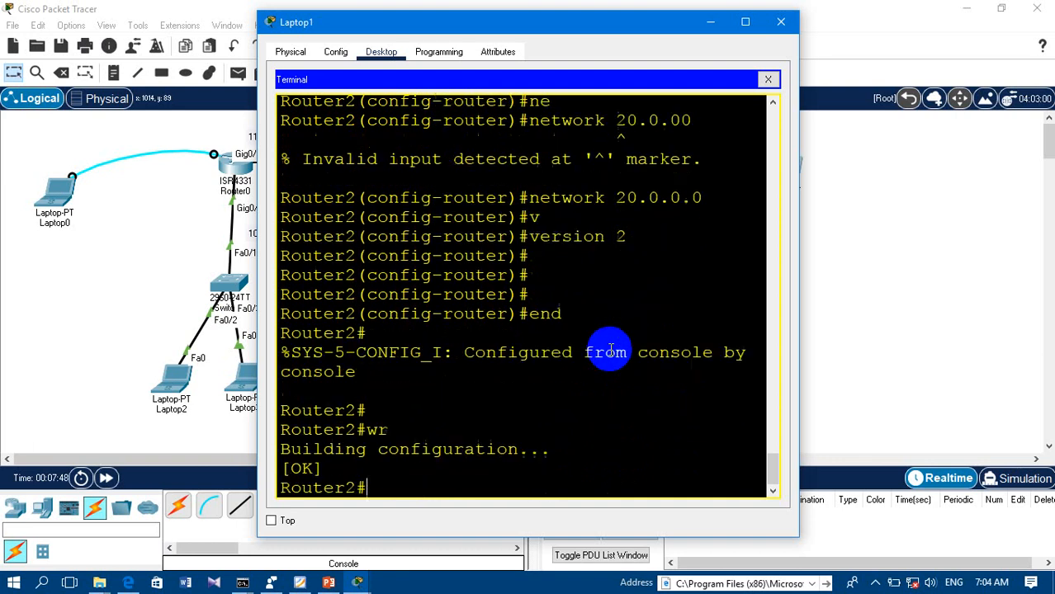
key(Return)
key(Return)
click(781, 21)
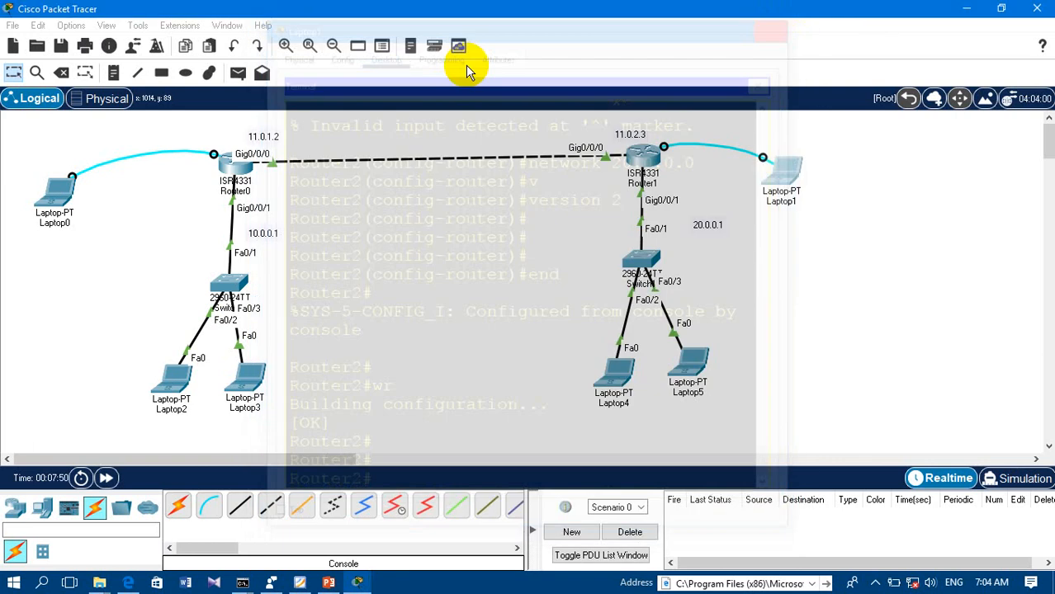
Open a terminal session to Router1 from Laptop0, accepting the default port configuration, and bring up its command prompt.
click(49, 200)
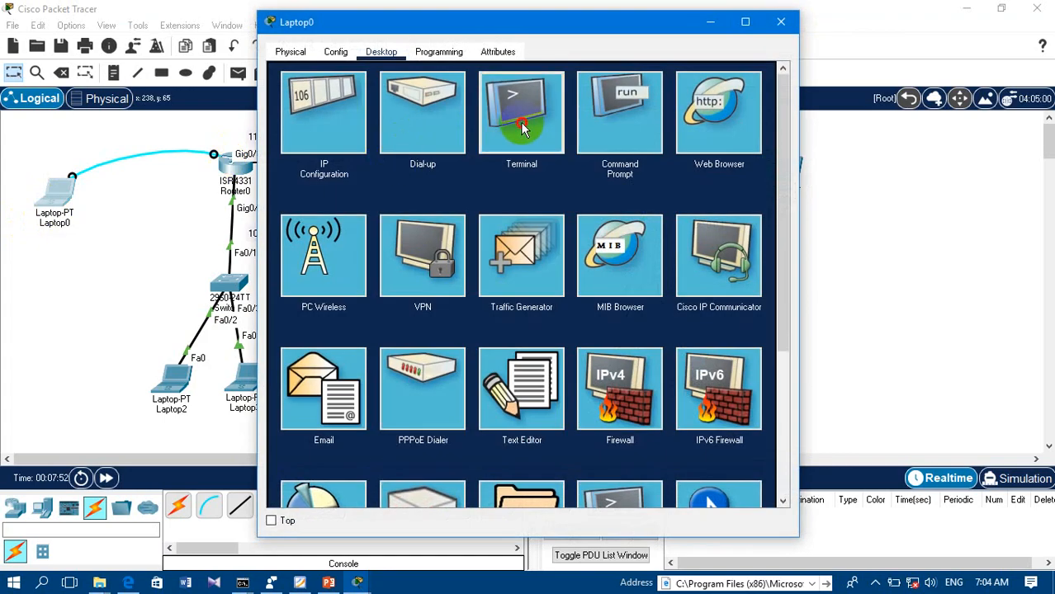
click(521, 115)
click(720, 223)
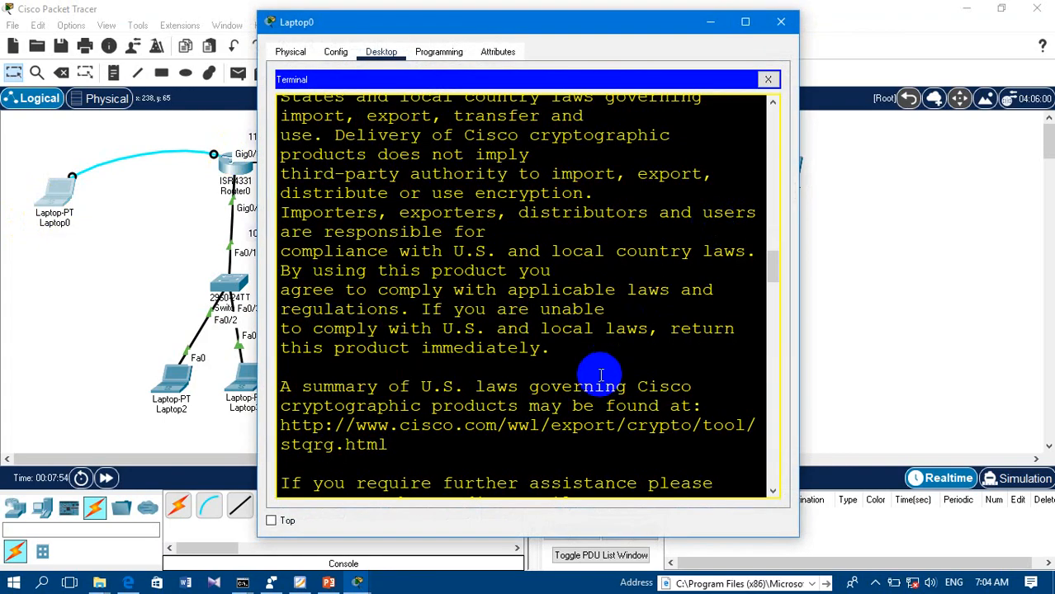
key(Return)
key(Return)
key(Return)
key(Return)
key(Return)
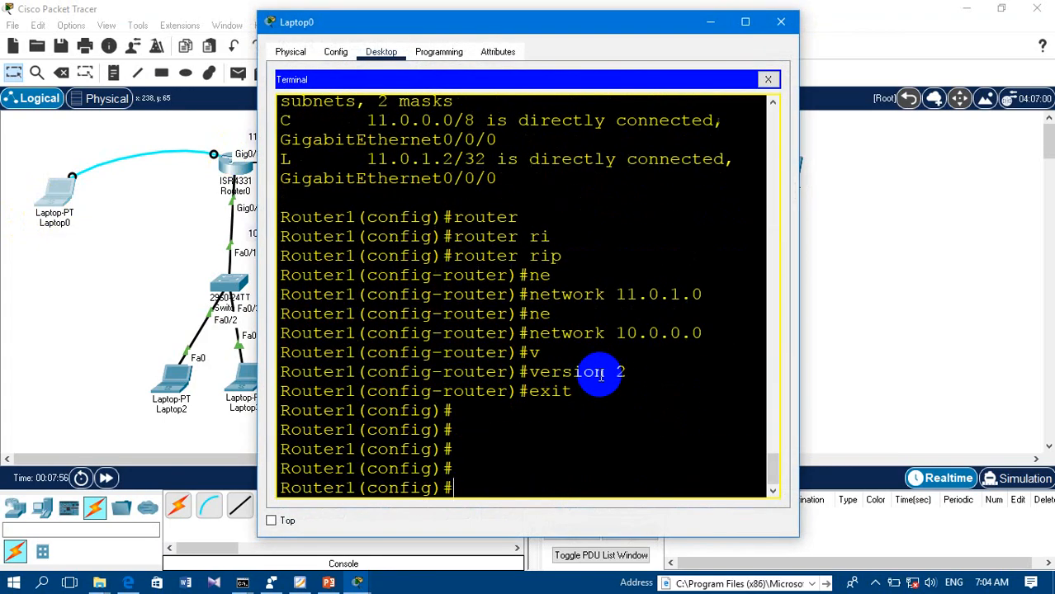
Exit global configuration mode on Router1 and save its configuration with wr.
text(exit)
key(Return)
key(Return)
text(wr)
key(Return)
key(Return)
key(Return)
key(Return)
key(Return)
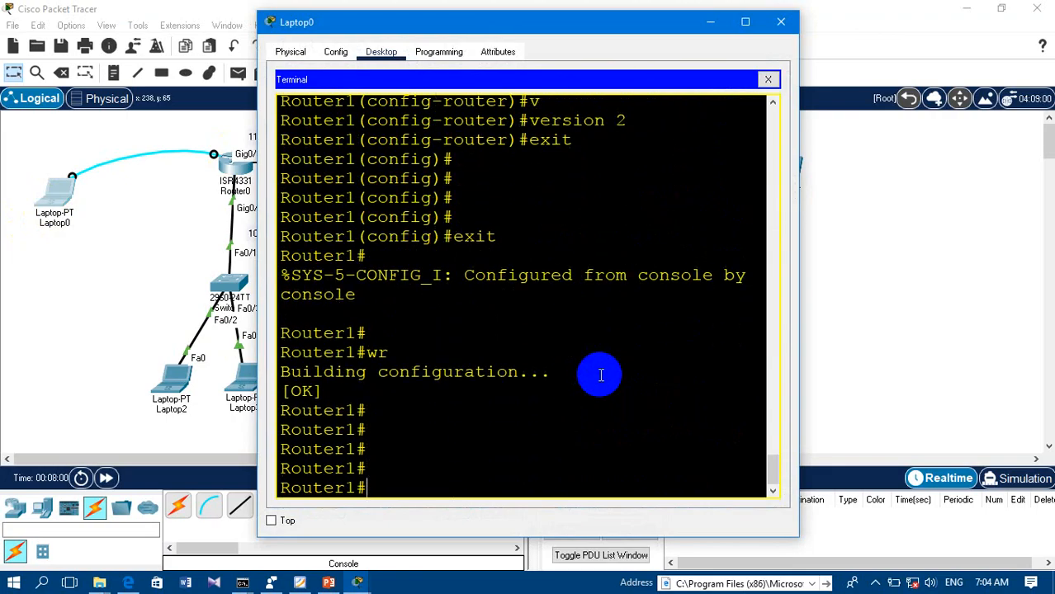
Display Router1's routing table with show ip route, highlight the RIP-learned route, and close the Laptop0 window.
text(show ip route)
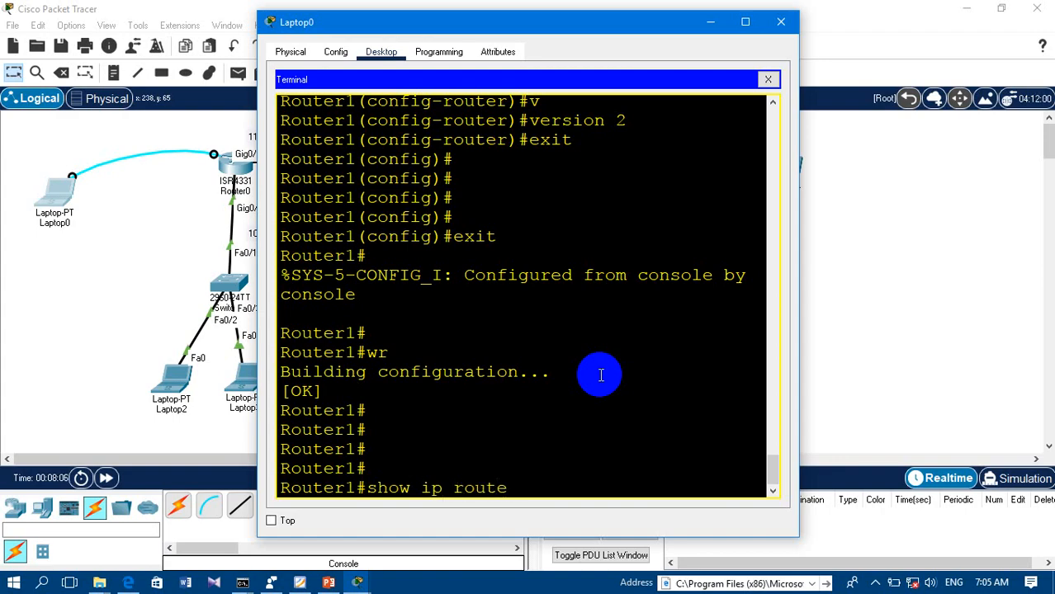
key(Return)
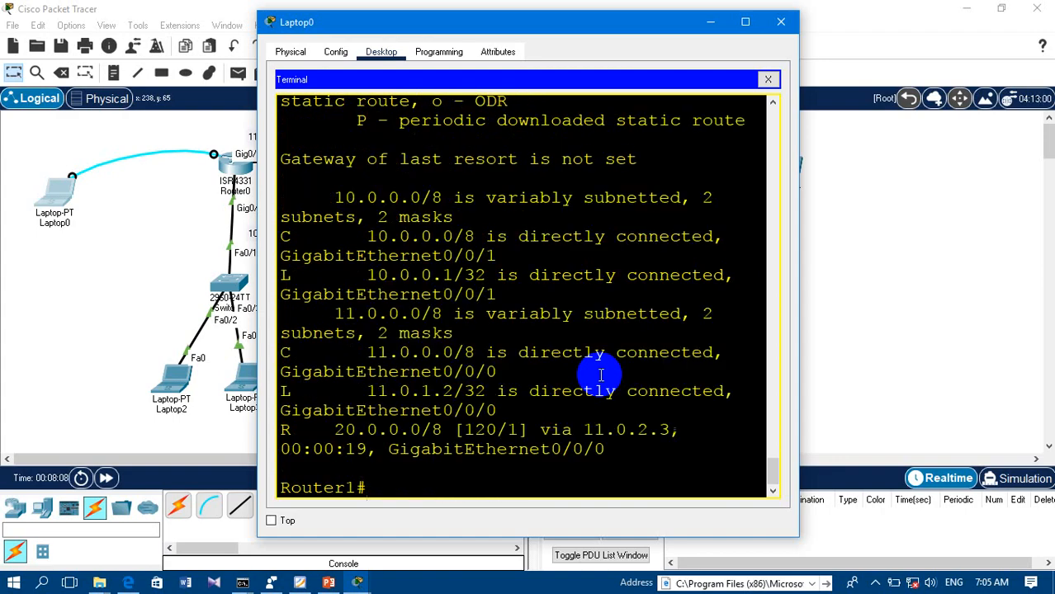
drag(282, 430, 574, 450)
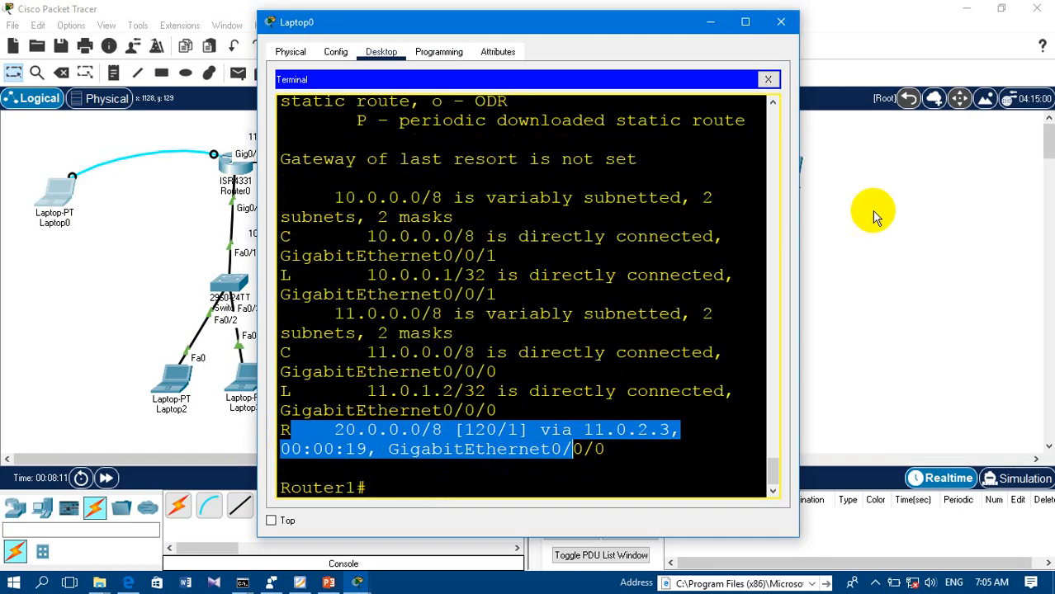
click(781, 22)
Open a terminal session to Router2 from Laptop1 and check the RIP-learned route in its routing table with show ip route.
click(807, 171)
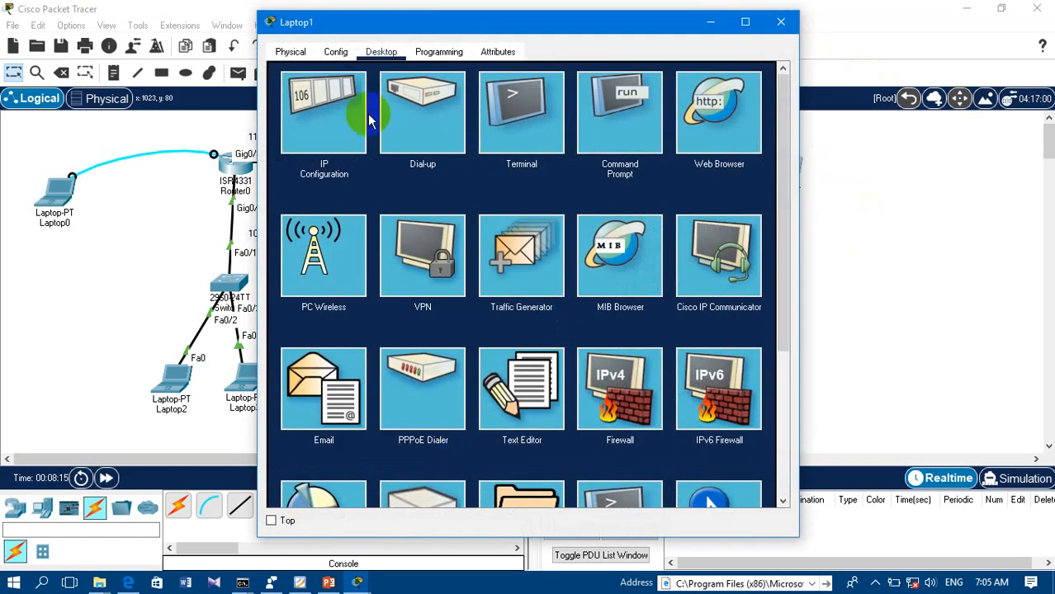
click(530, 128)
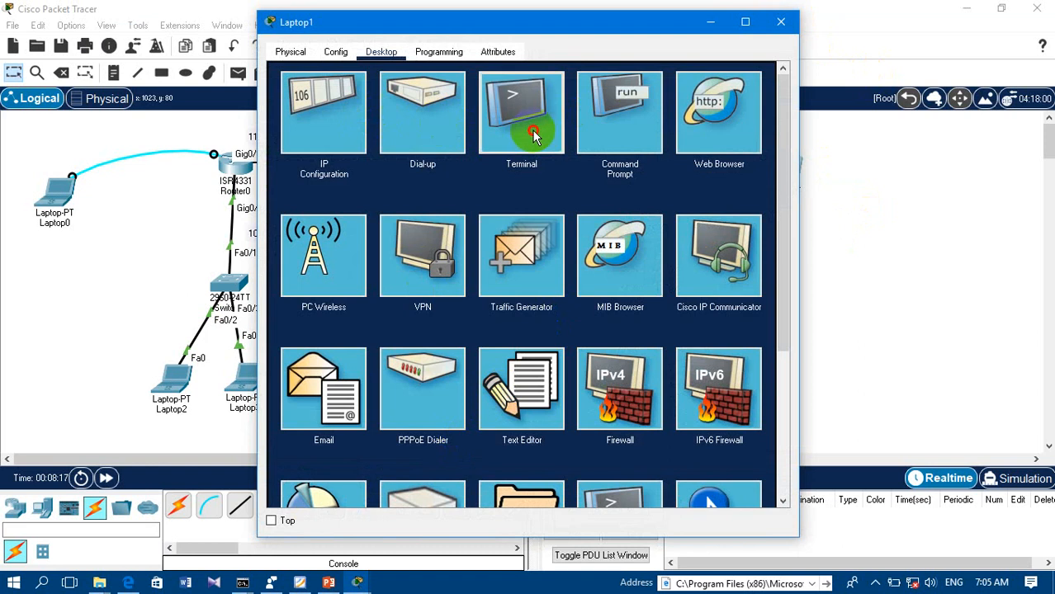
click(743, 223)
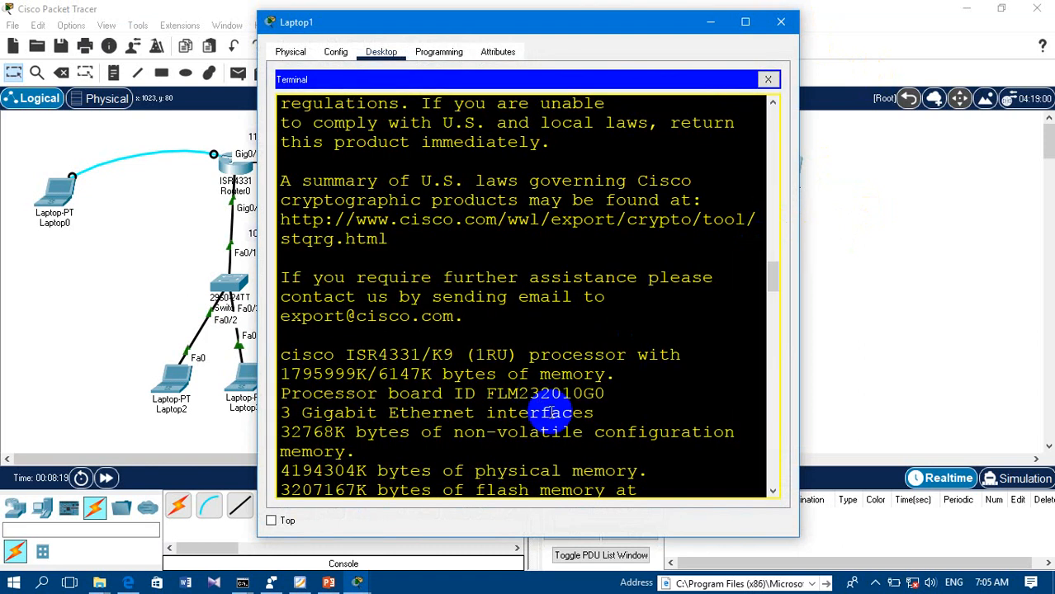
key(Return)
text(show ip route)
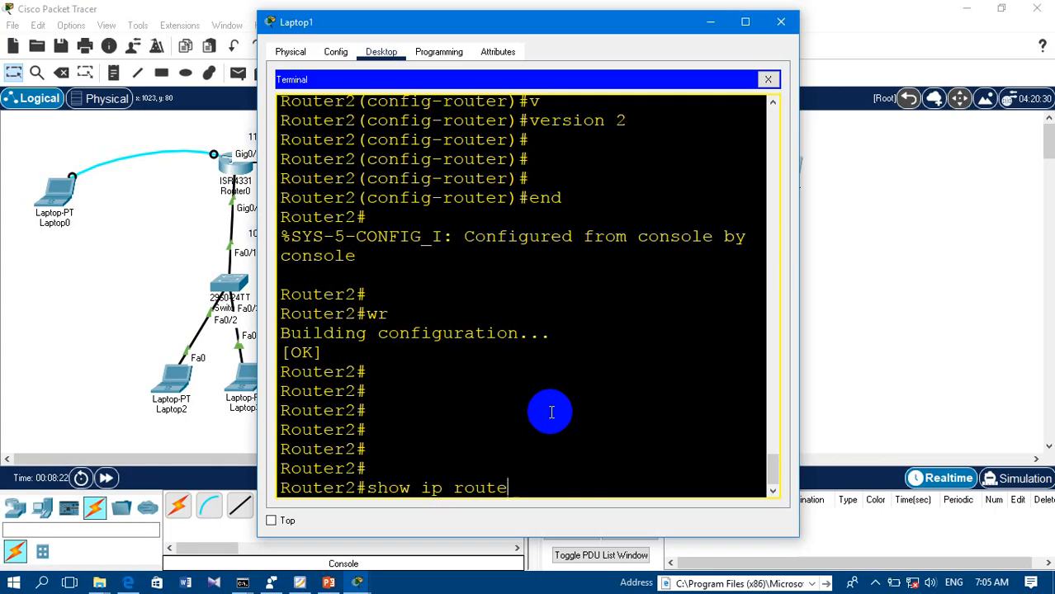
key(Return)
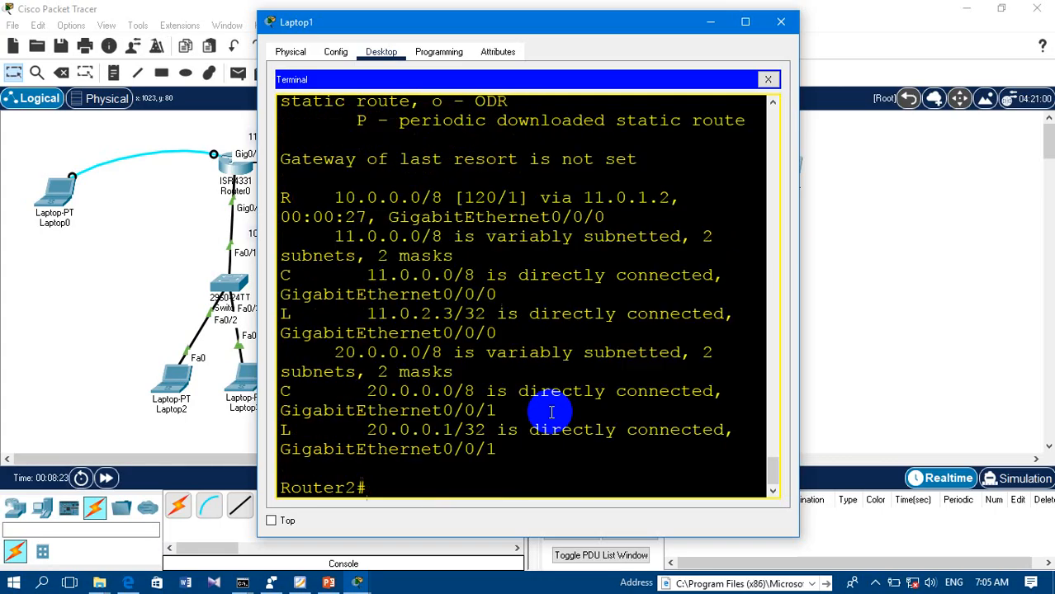
click(283, 201)
drag(283, 201, 756, 236)
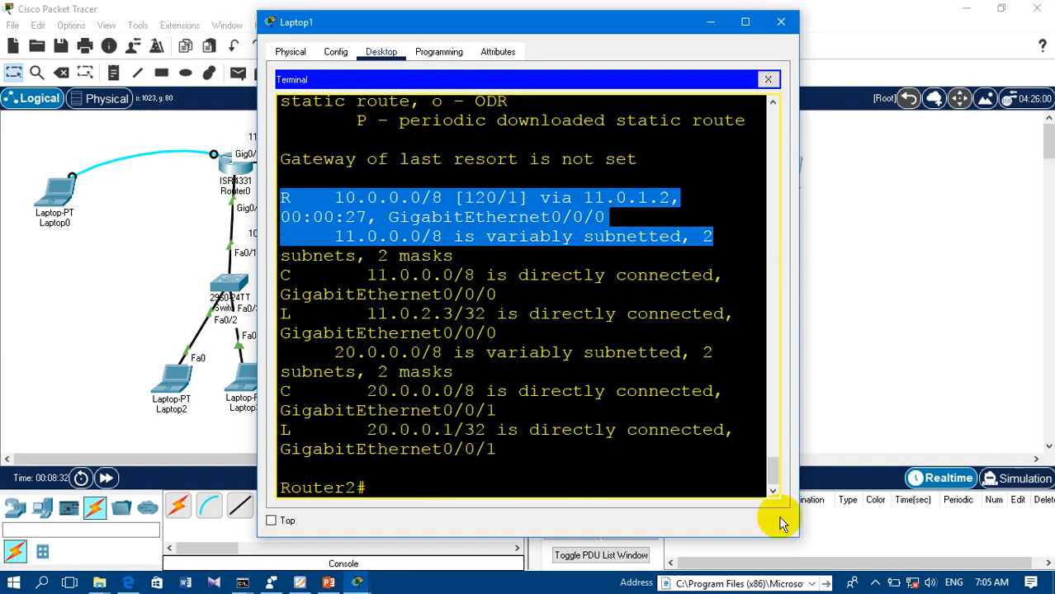
click(876, 584)
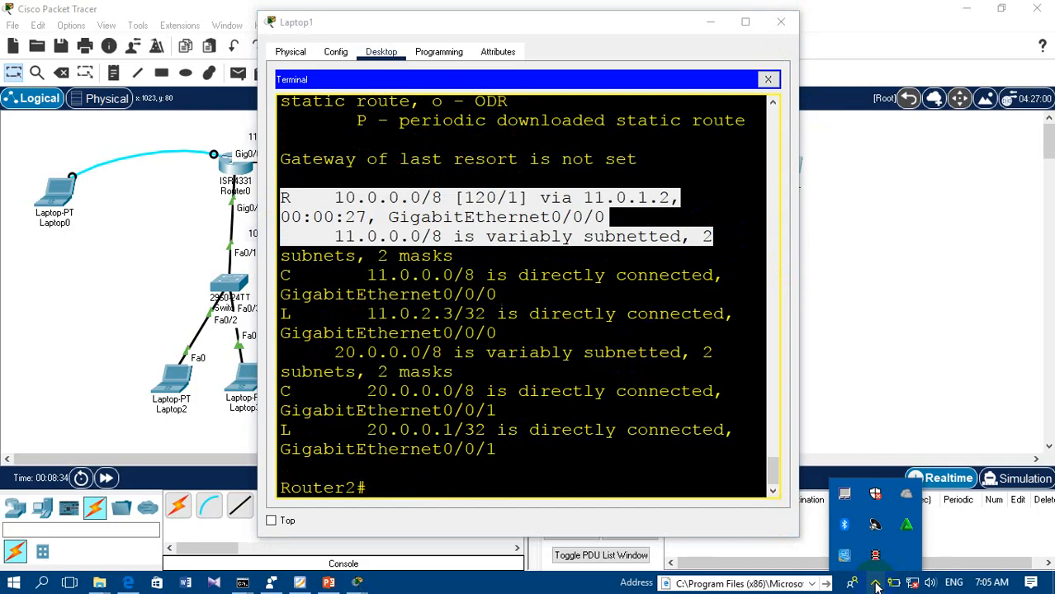